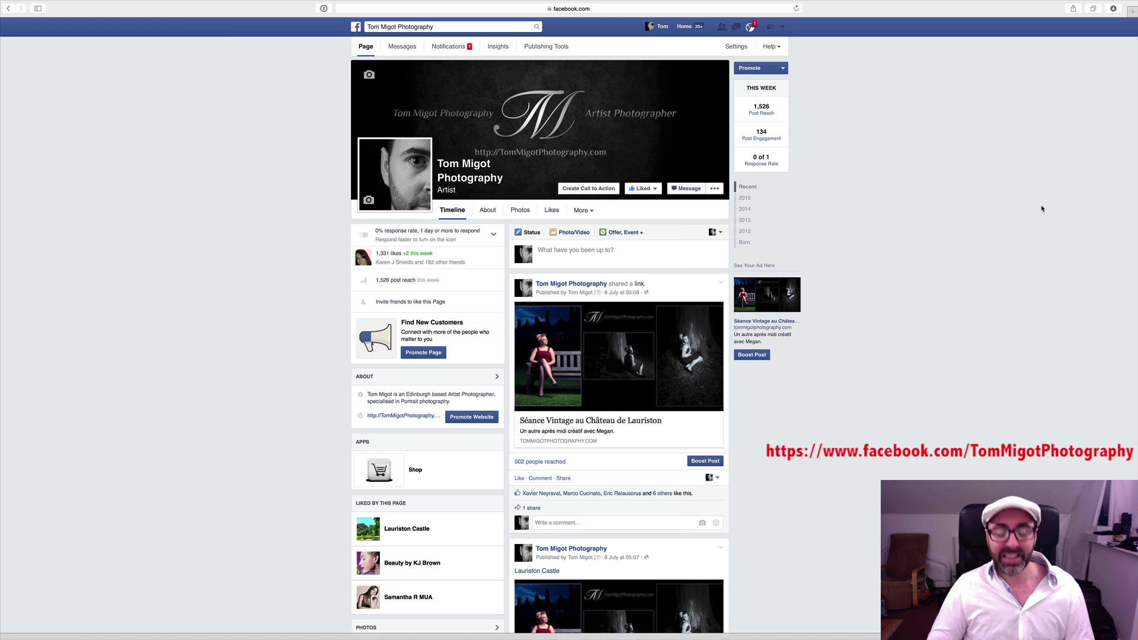
# Switch to Photoshop and cycle between the Quick Selection and Magic Wand tools.
pyautogui.press('super+Tab')
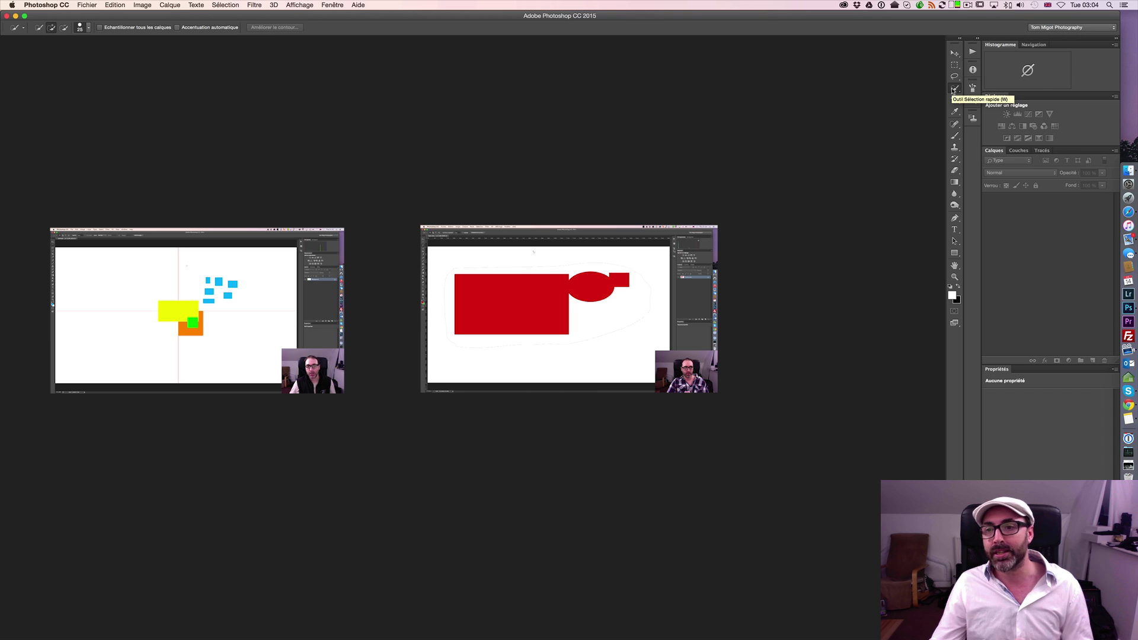
pyautogui.click(954, 89)
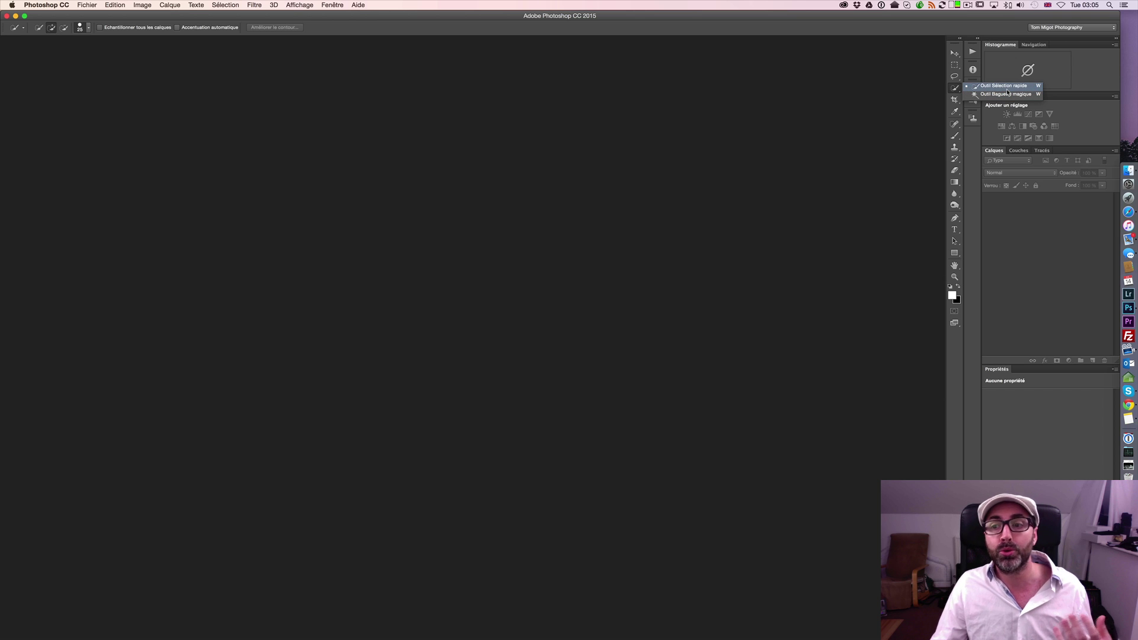
pyautogui.click(933, 91)
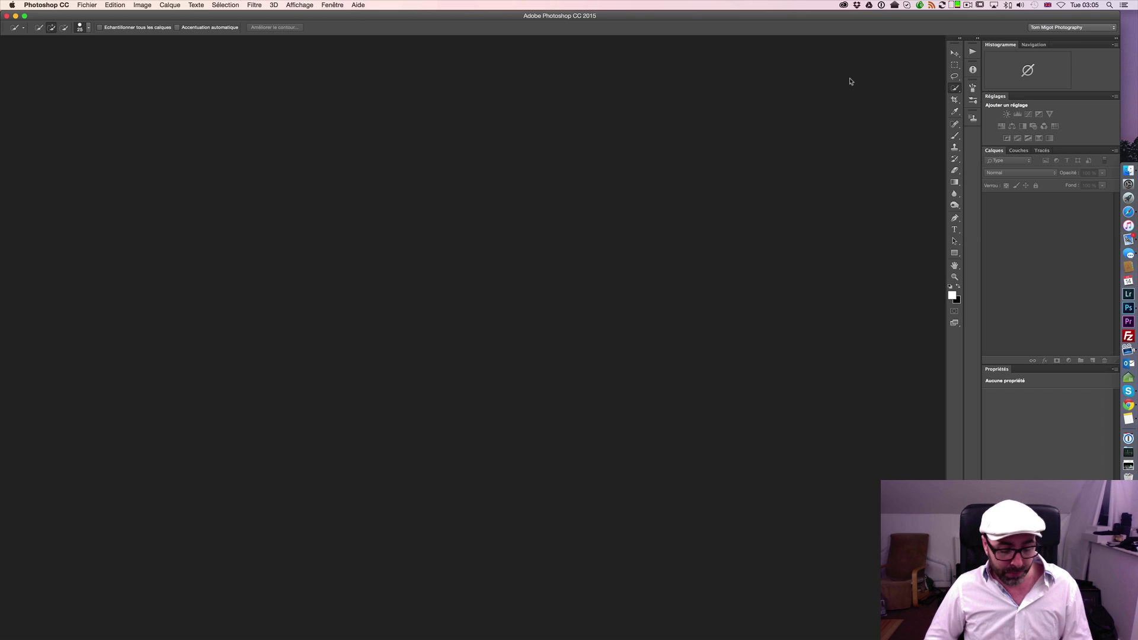
pyautogui.press('shift')
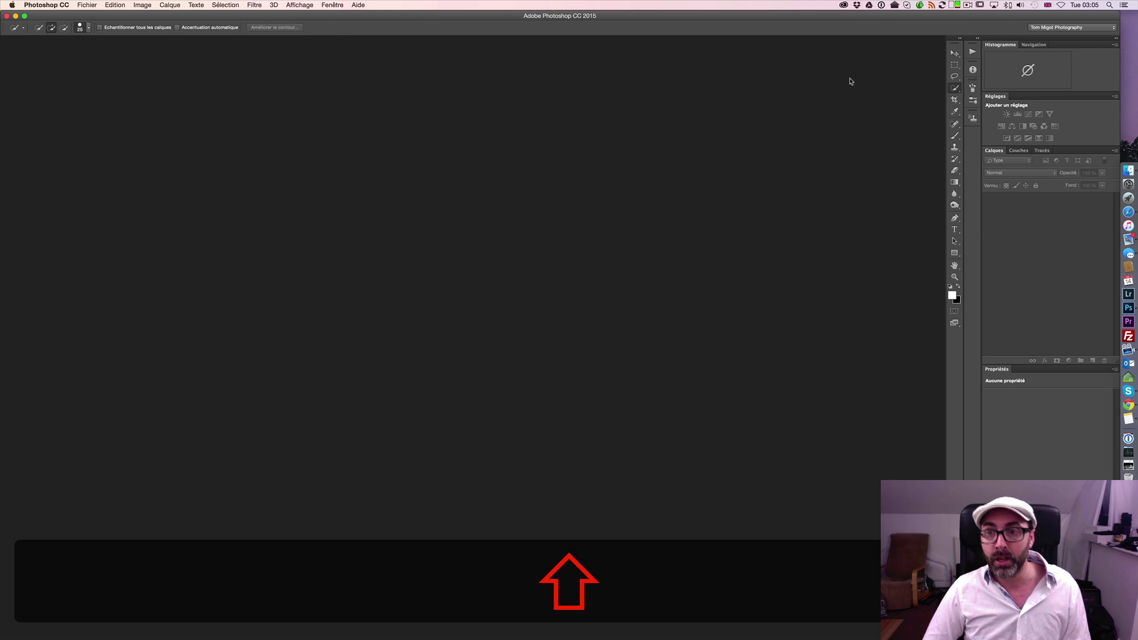
pyautogui.hotkey('shift', 'w')
pyautogui.hotkey('shift', 'w')
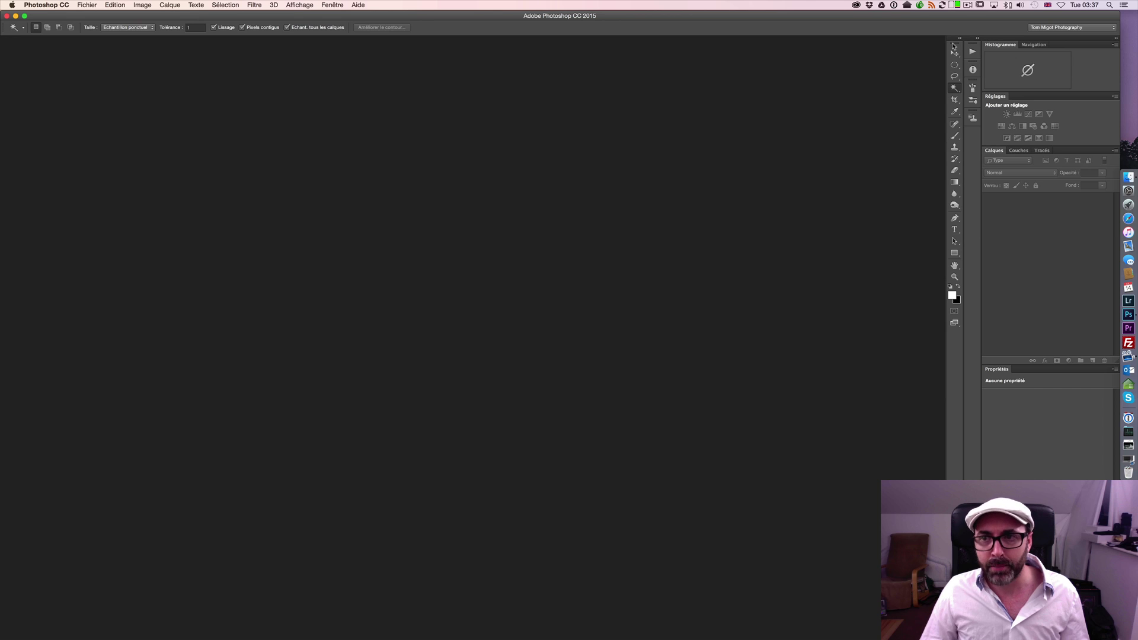
# Try docking the tool palette at the opposite edge of the workspace and floating it, and return it beside the panels.
pyautogui.moveTo(955, 46); pyautogui.dragTo(7, 179)
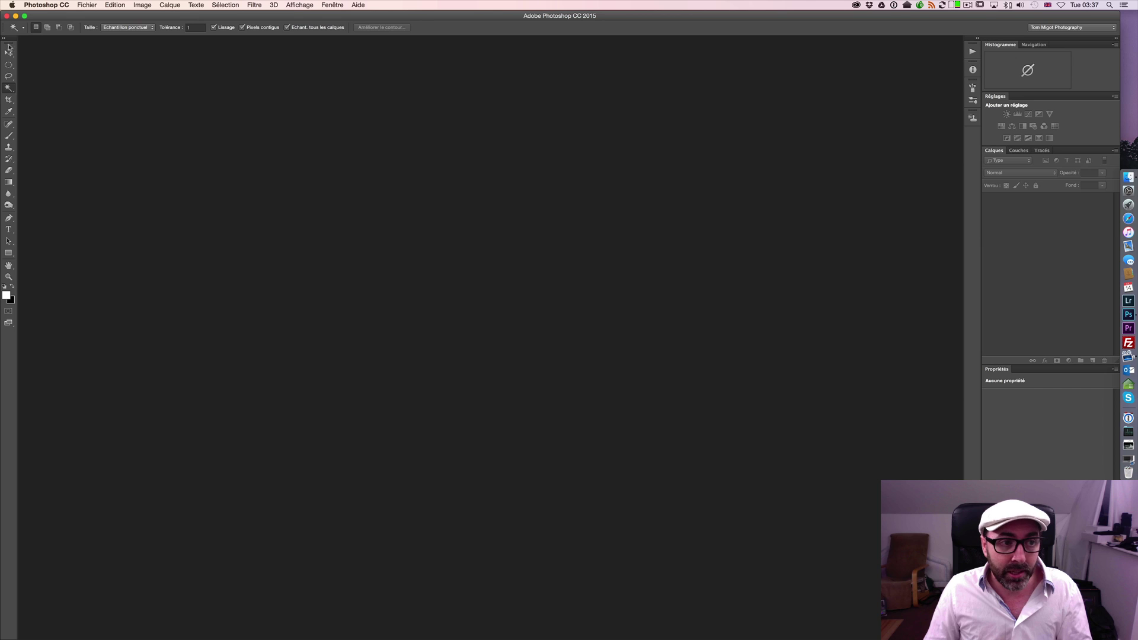
pyautogui.moveTo(9, 38); pyautogui.dragTo(357, 132)
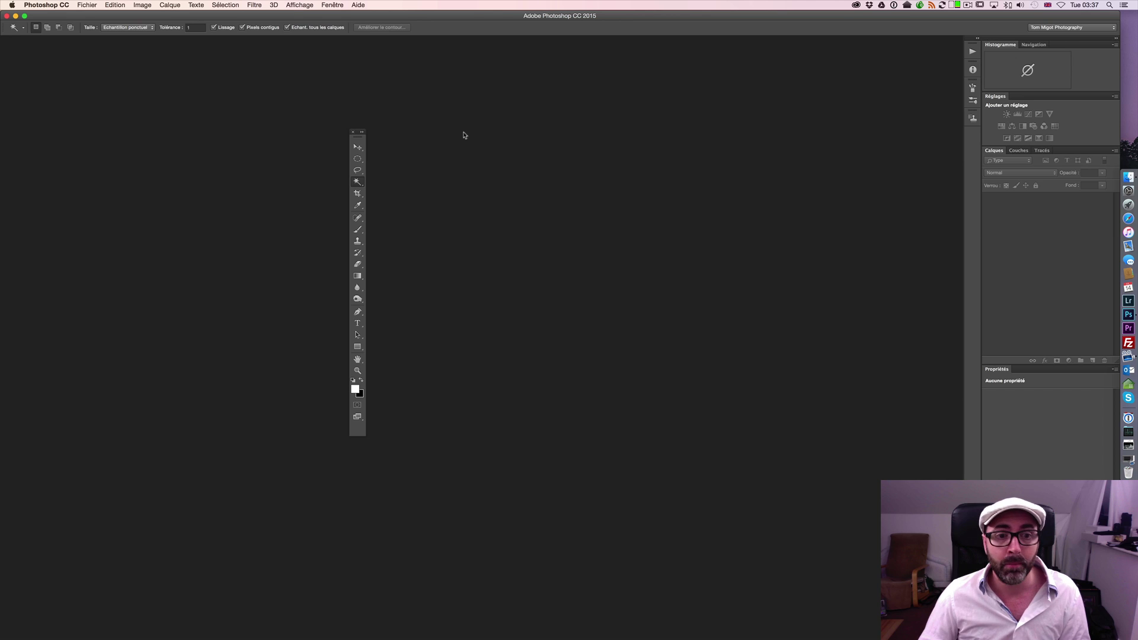
pyautogui.moveTo(360, 134); pyautogui.dragTo(960, 89)
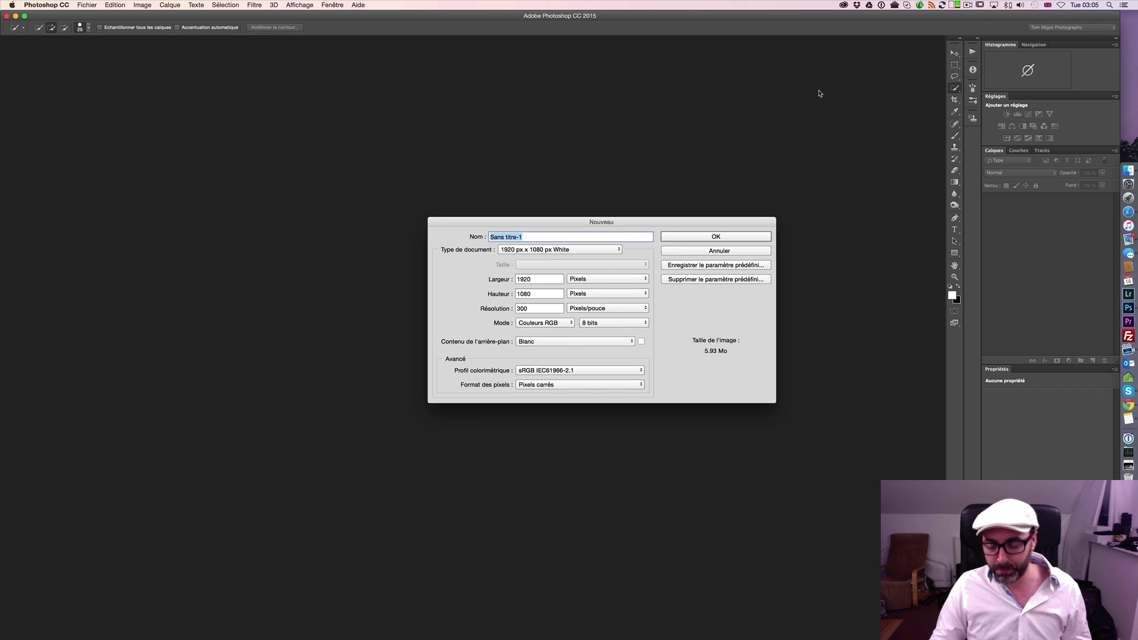
# Create a 1920 x 1080 px RGB document with a white background at 300 pixels per inch and fit it to the window.
pyautogui.press('Return')
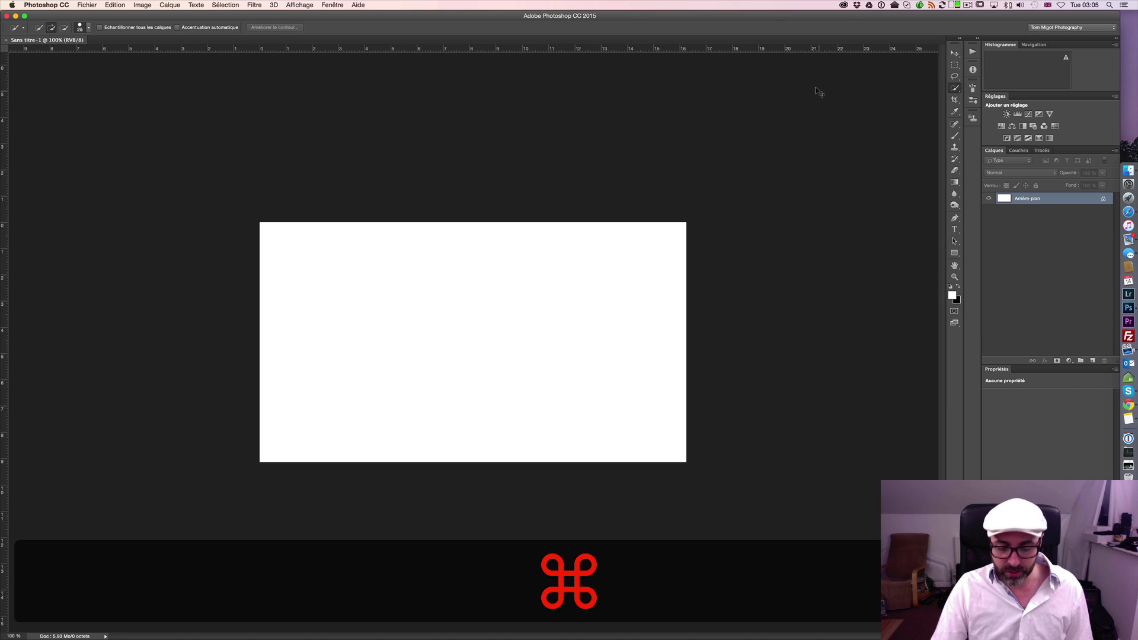
pyautogui.press('super+0')
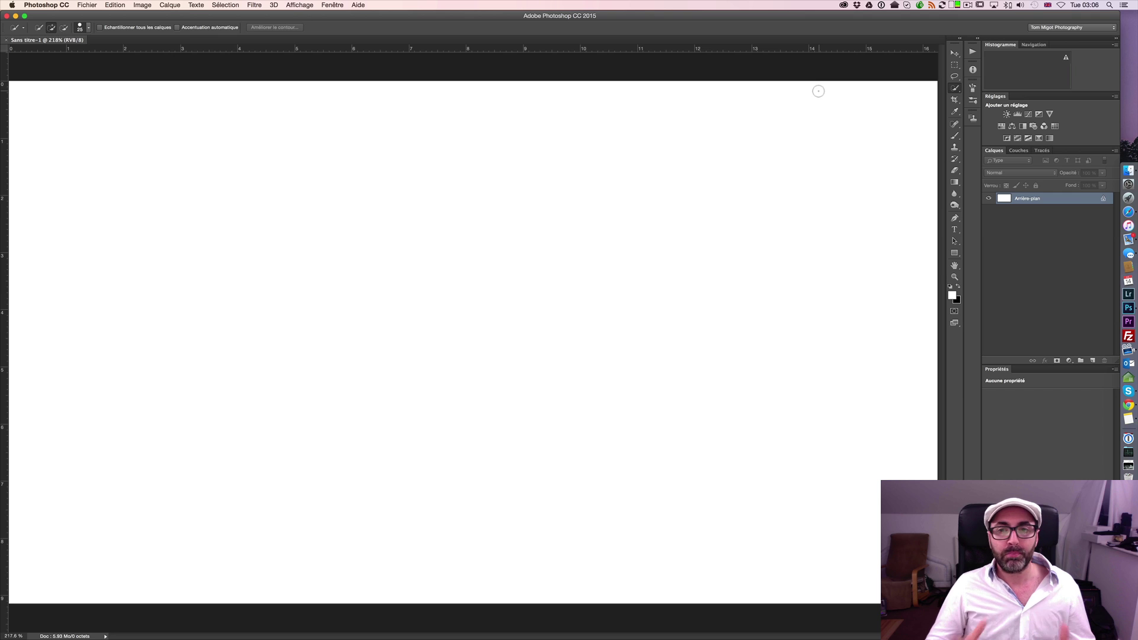
# Make a rectangular selection about 8.2 x 4.1 cm in the canvas's upper-left area and fill it with yellow e6da13 at 100% opacity.
pyautogui.click(955, 66)
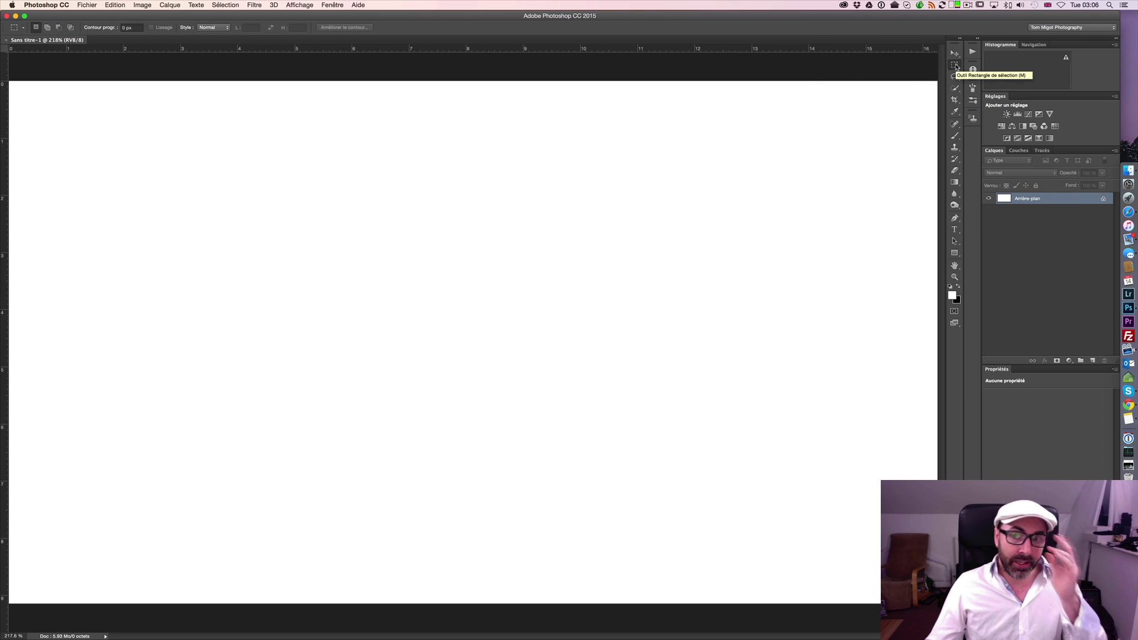
pyautogui.moveTo(86, 155); pyautogui.dragTo(554, 390)
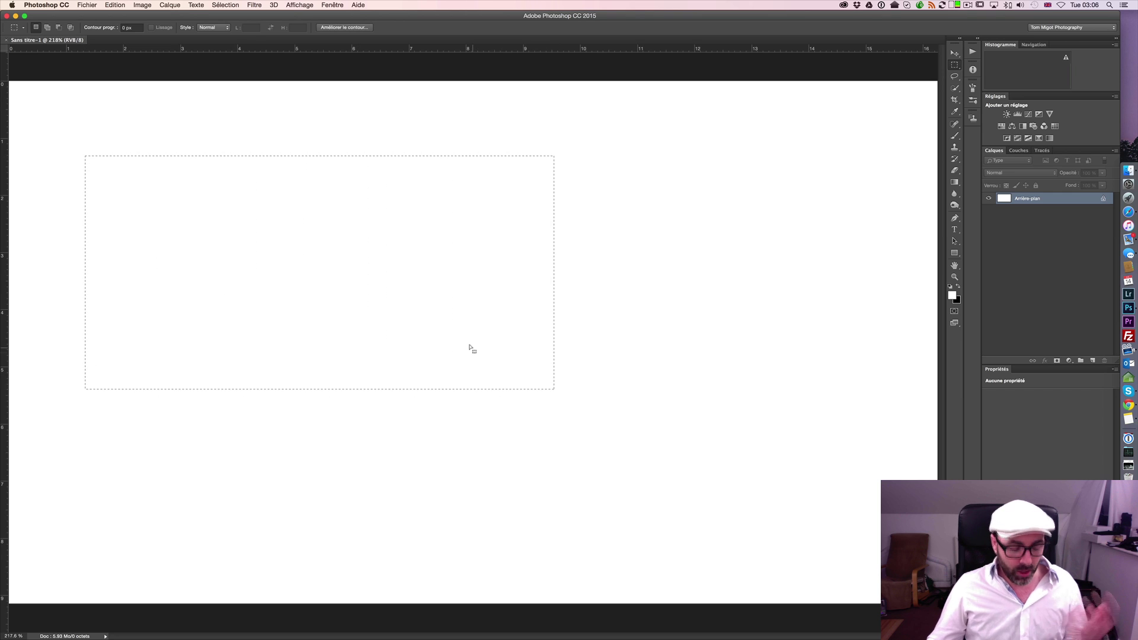
pyautogui.press('shift')
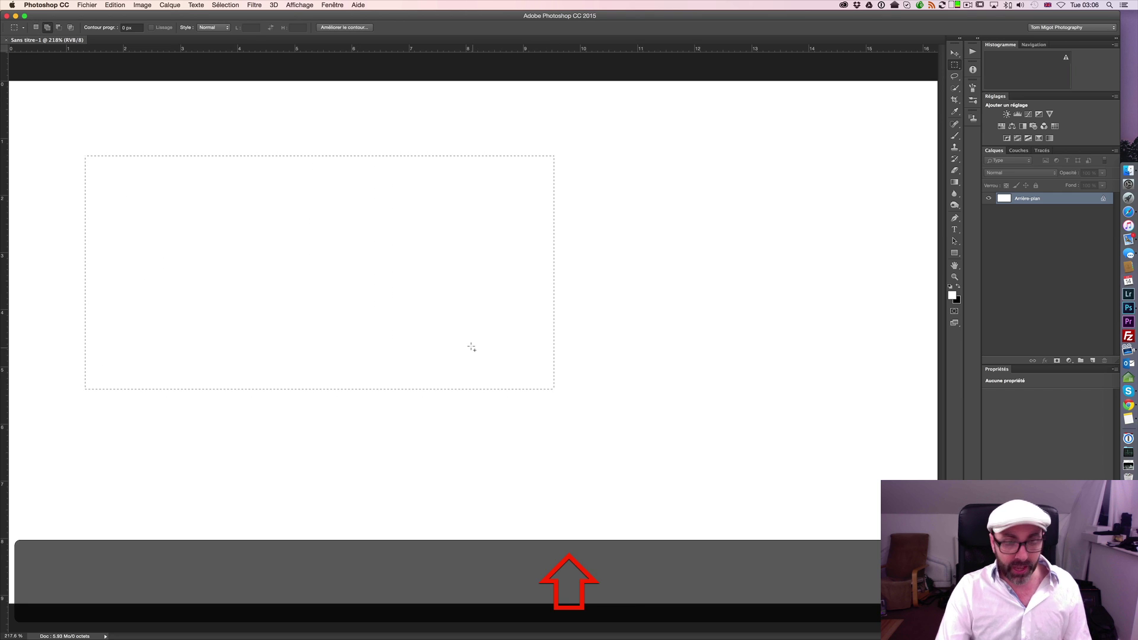
pyautogui.hotkey('shift', 'F5')
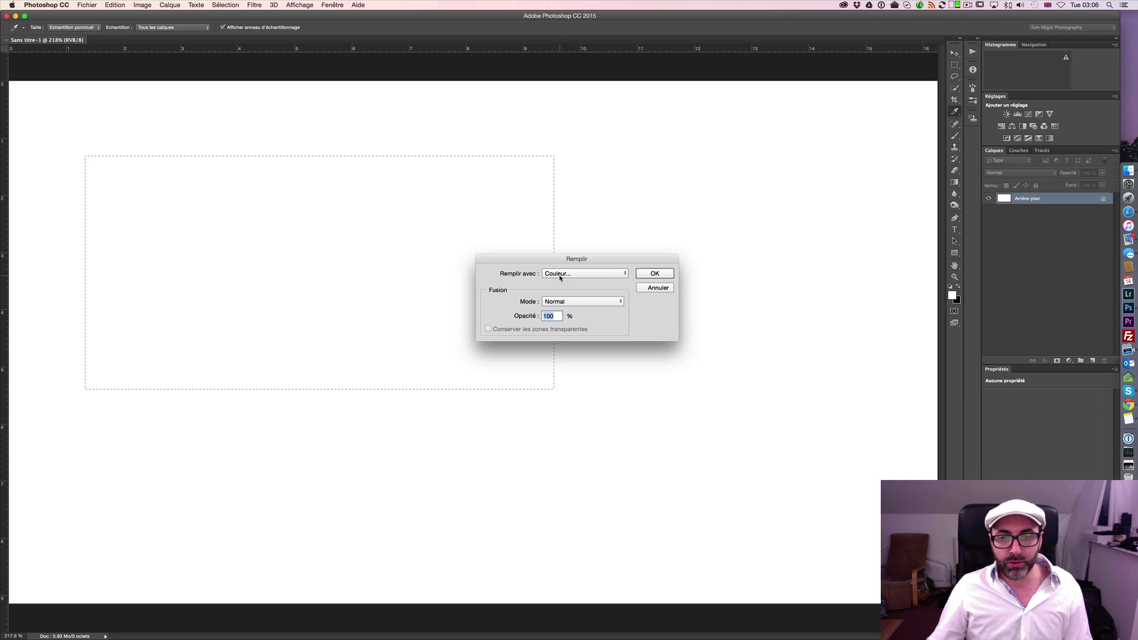
pyautogui.click(560, 274)
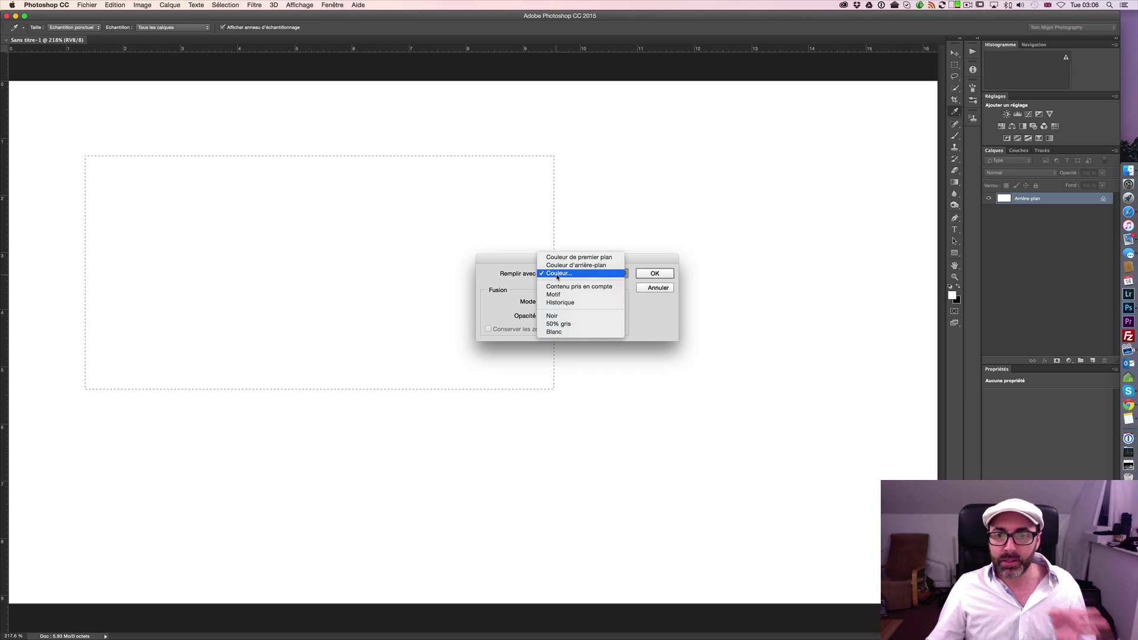
pyautogui.click(557, 275)
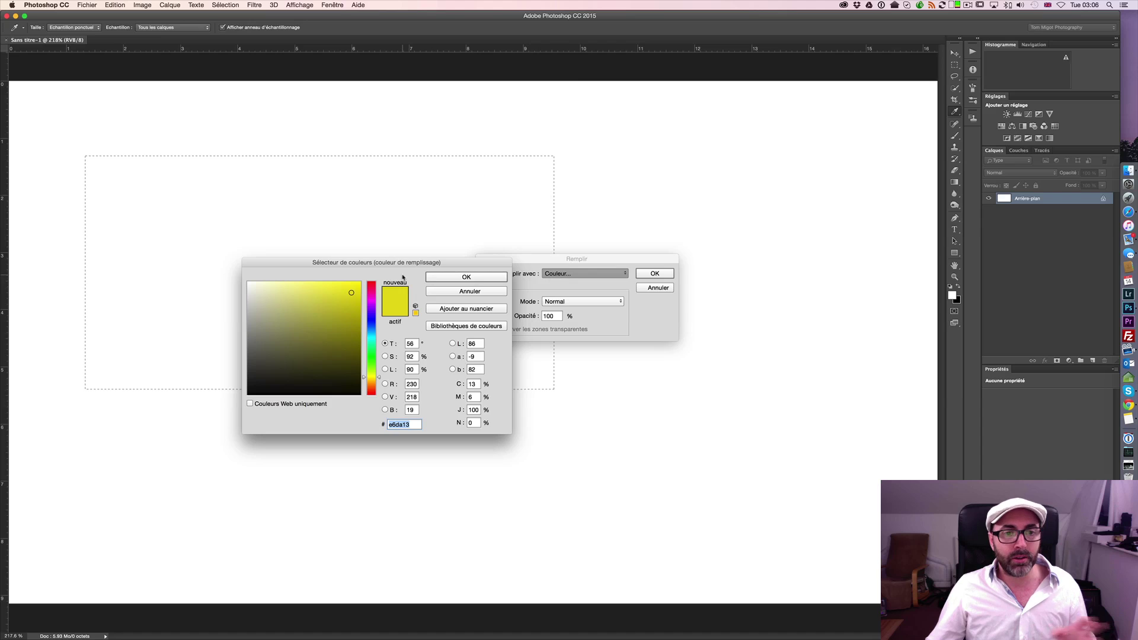
pyautogui.click(453, 278)
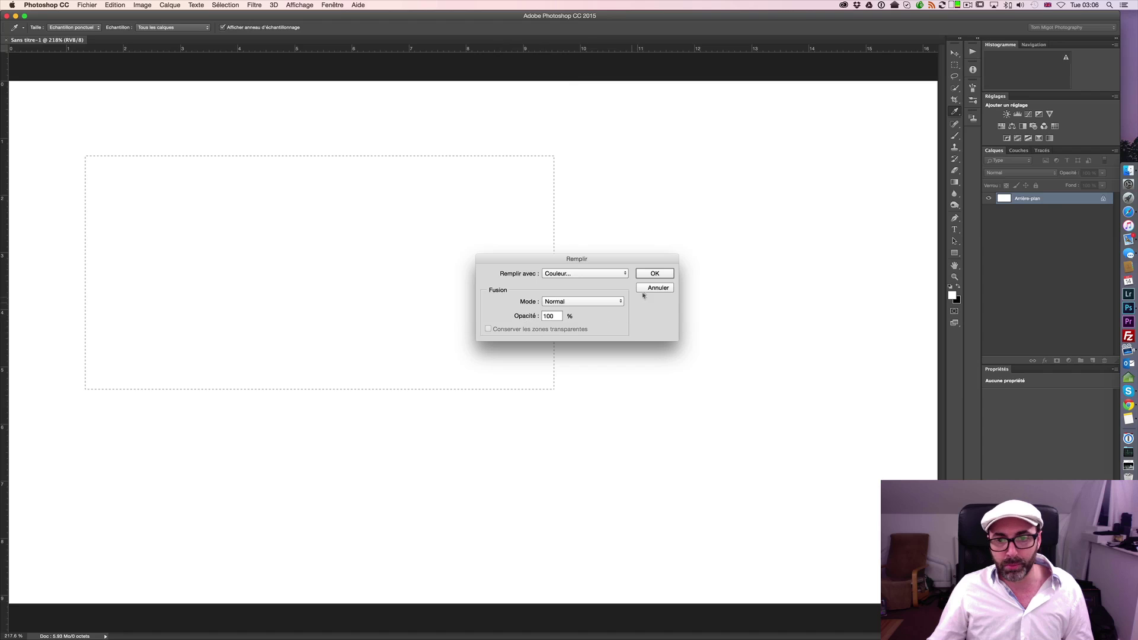
pyautogui.click(649, 276)
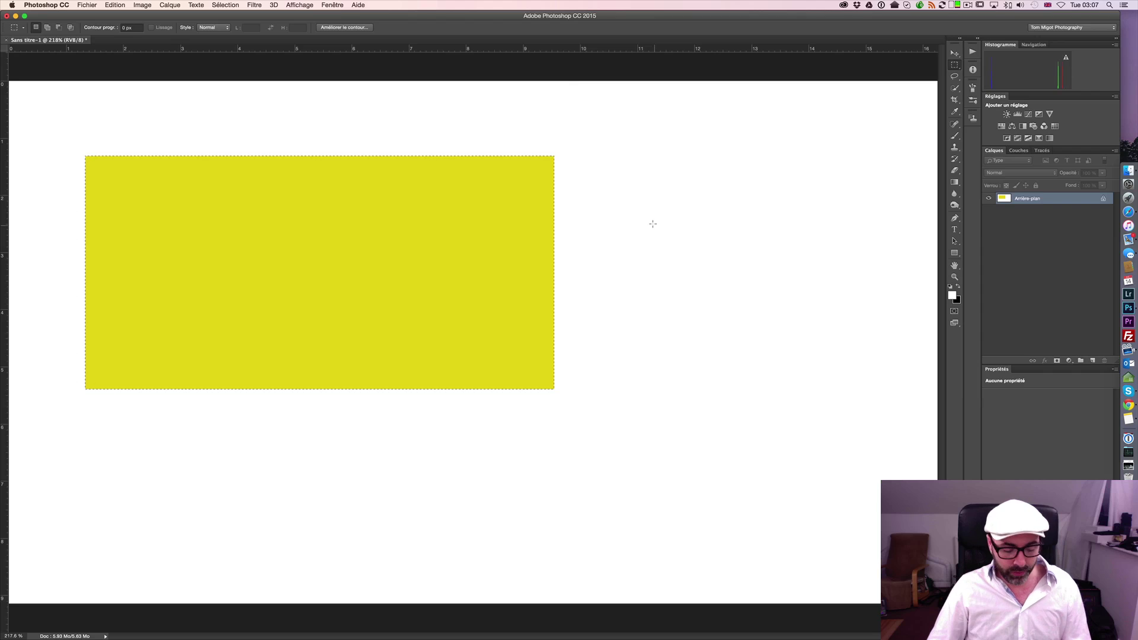
# Make a near-circular elliptical selection about 2.8 cm wide touching the yellow rectangle's right side and fill it with green 13e631.
pyautogui.hotkey('shift', 'm')
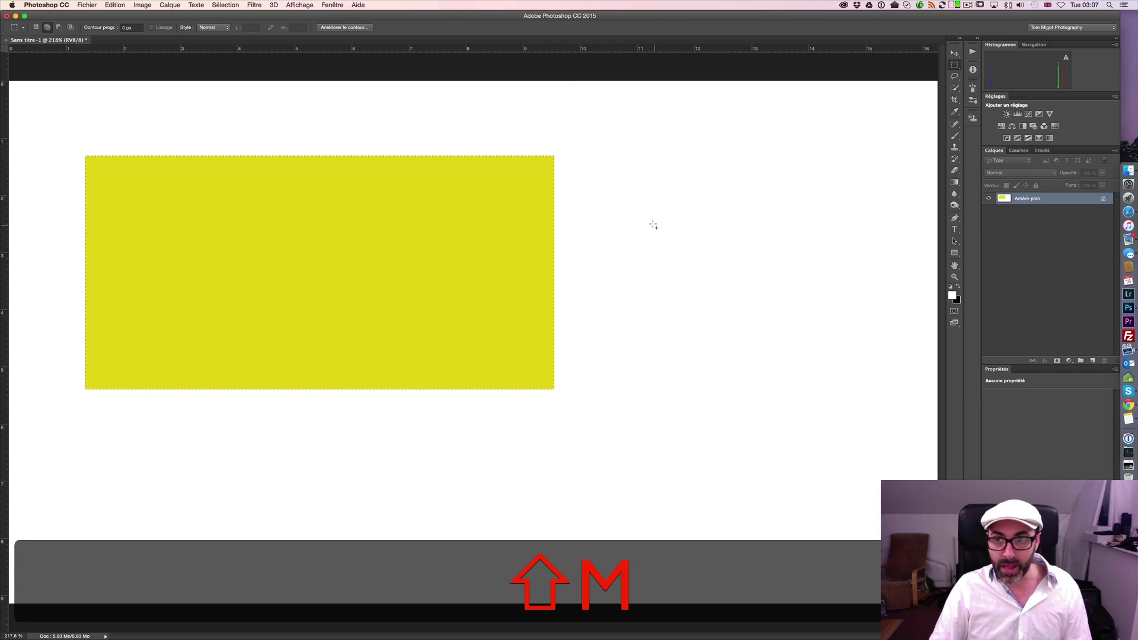
pyautogui.moveTo(553, 148); pyautogui.dragTo(710, 295)
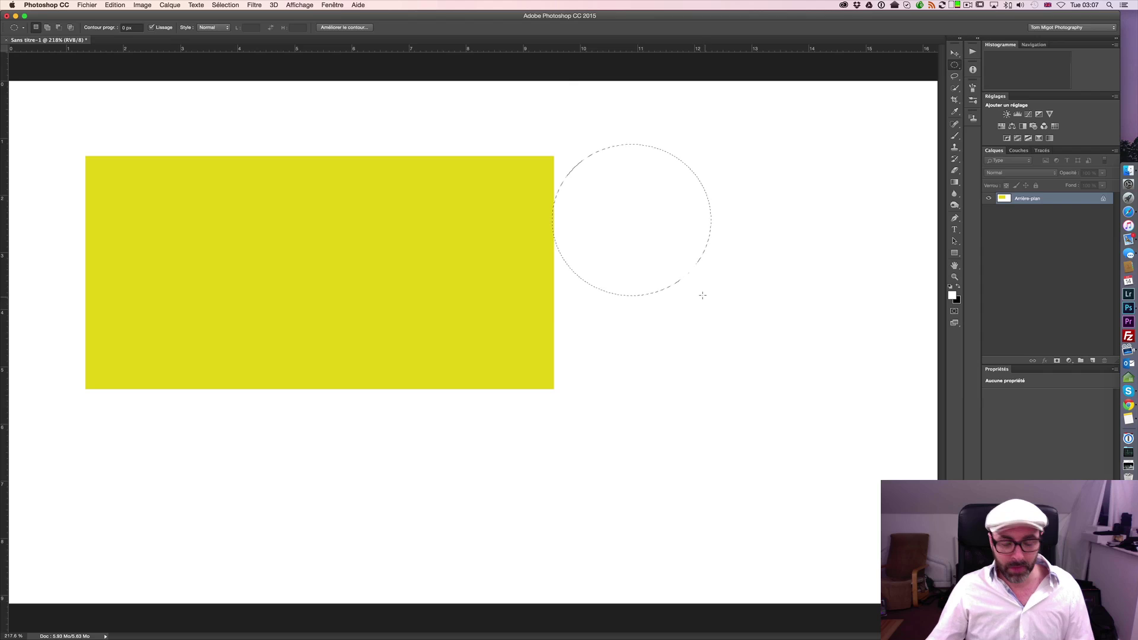
pyautogui.hotkey('shift', 'F5')
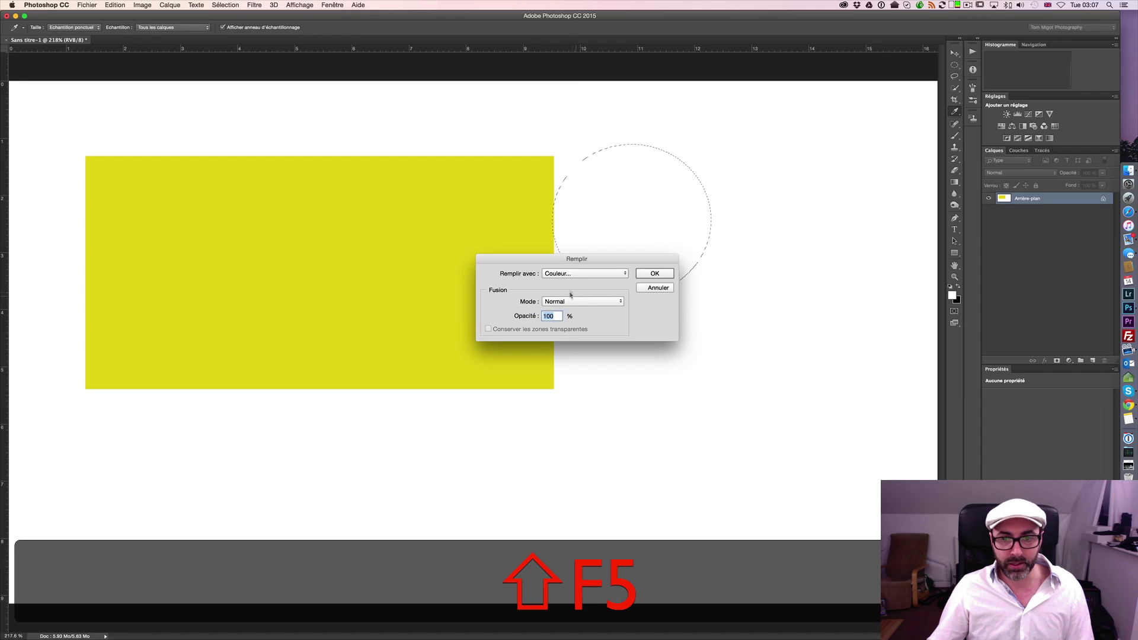
pyautogui.click(585, 273)
pyautogui.click(578, 272)
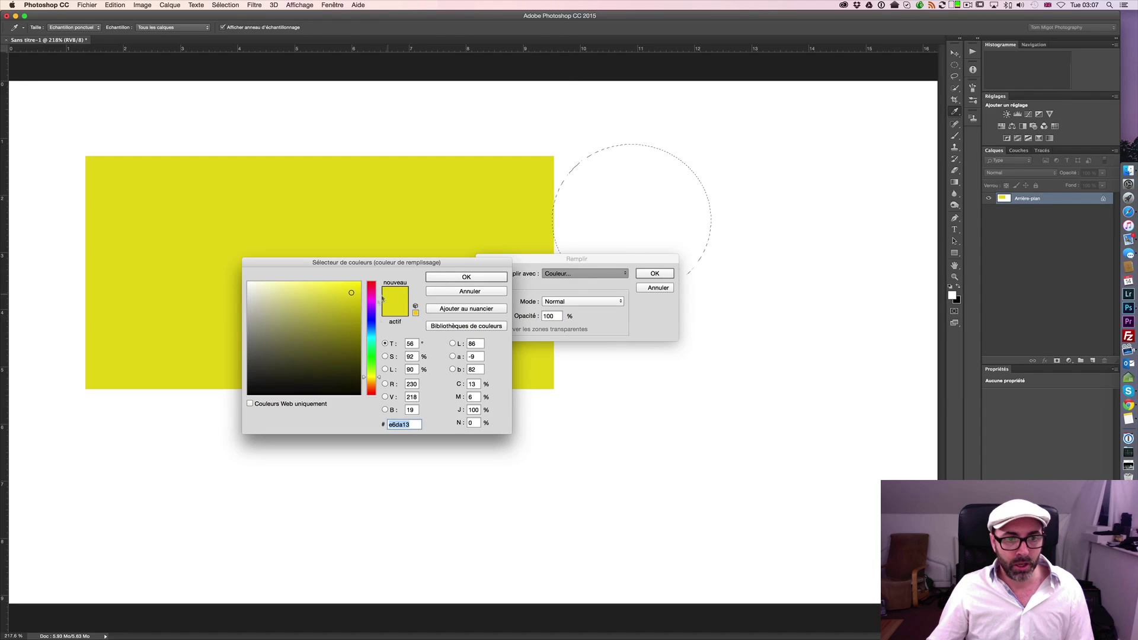
pyautogui.moveTo(380, 377); pyautogui.dragTo(378, 356)
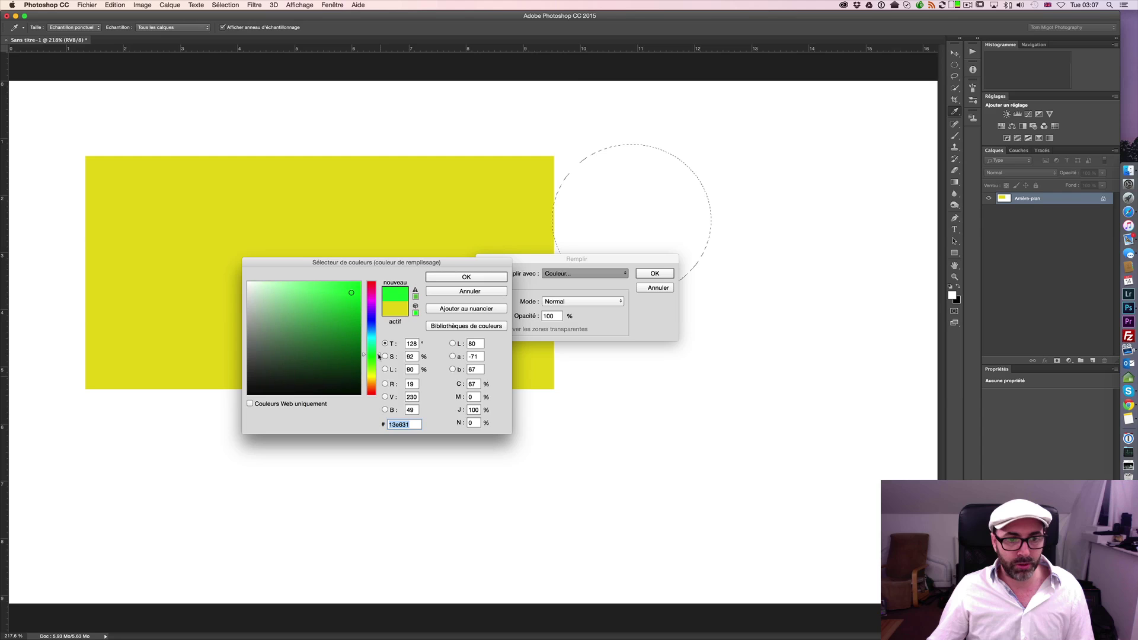
pyautogui.click(439, 278)
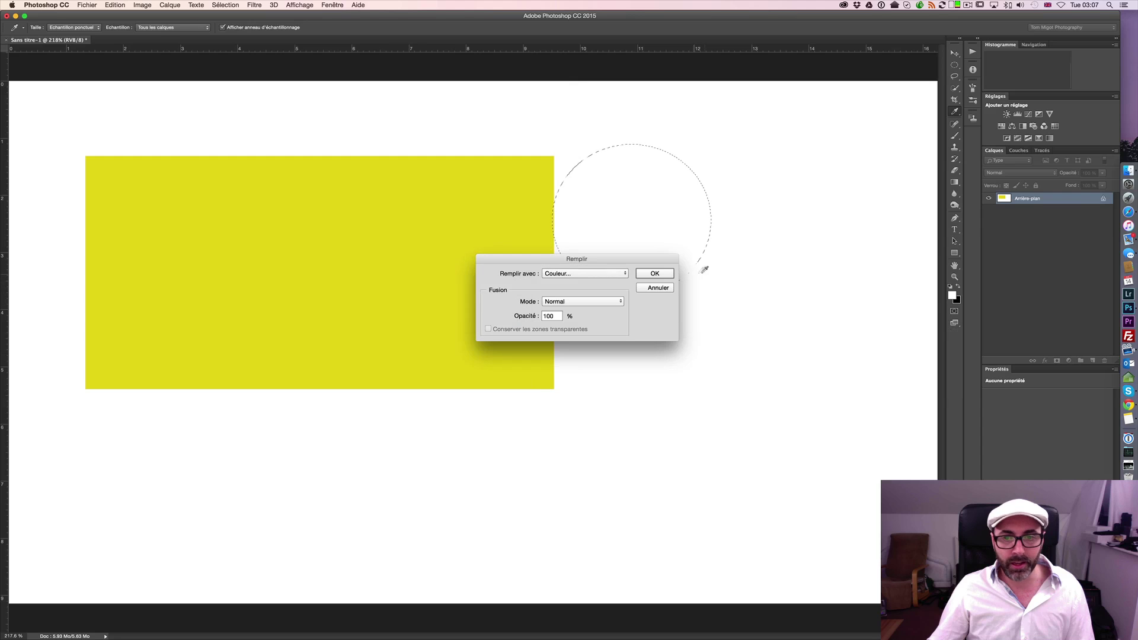
pyautogui.click(662, 275)
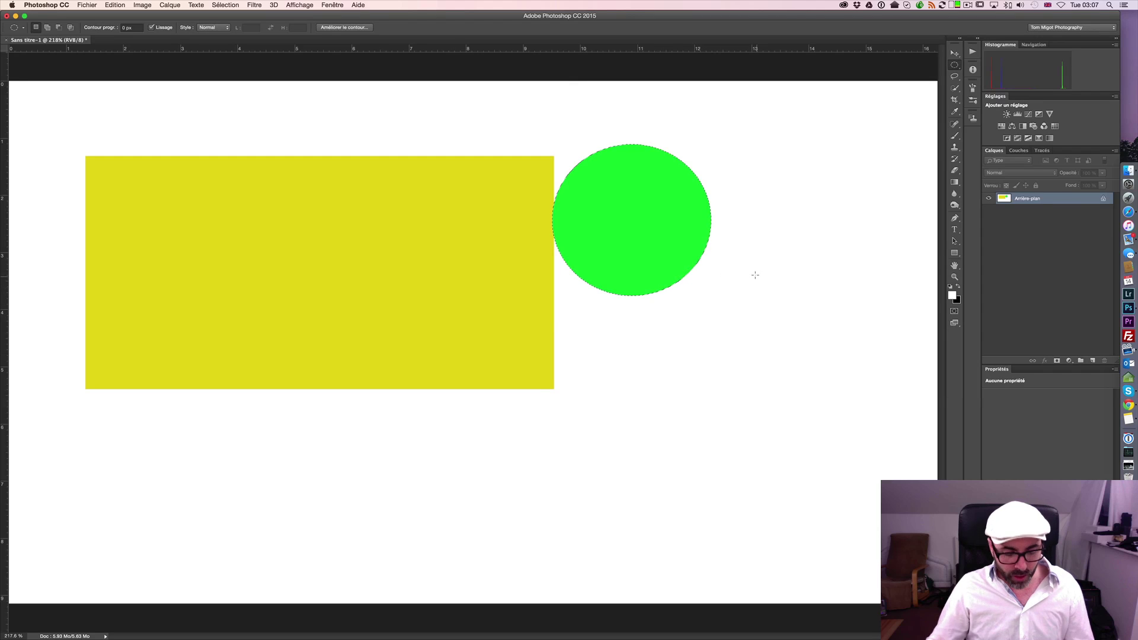
# Fill a tall rectangular selection about 1.2 x 6.8 cm overlapping the green circle's right edge with red, and deselect.
pyautogui.hotkey('shift', 'm')
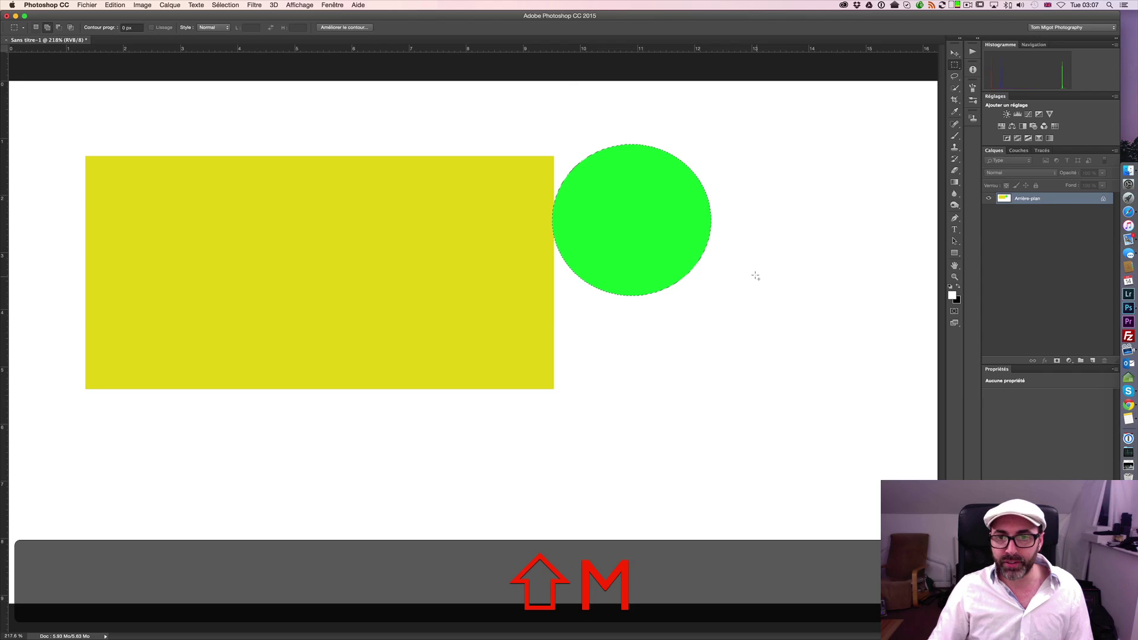
pyautogui.moveTo(691, 135); pyautogui.dragTo(757, 521)
pyautogui.press('shift')
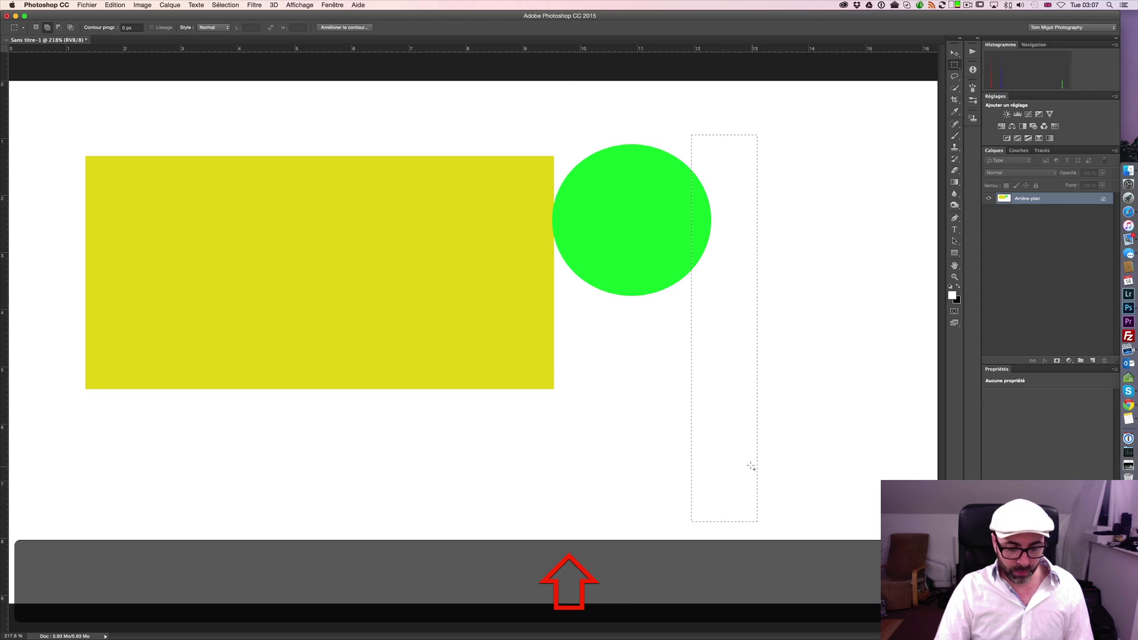
pyautogui.hotkey('shift', 'F5')
pyautogui.click(573, 274)
pyautogui.click(573, 274)
pyautogui.moveTo(379, 341); pyautogui.dragTo(379, 285)
pyautogui.click(466, 277)
pyautogui.click(645, 276)
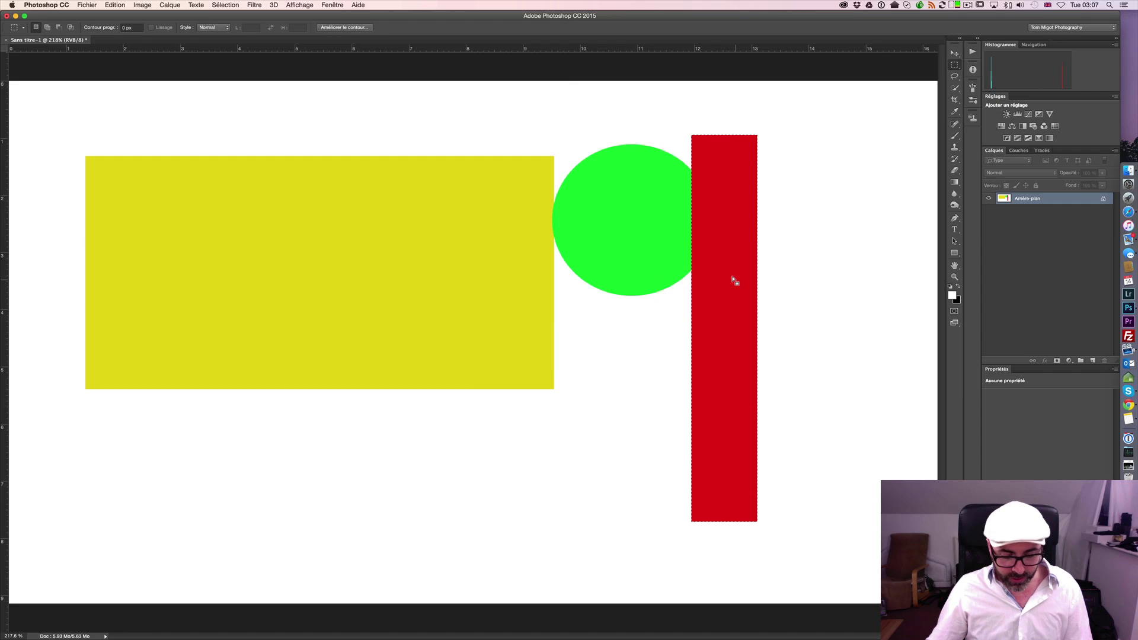
pyautogui.press('super+d')
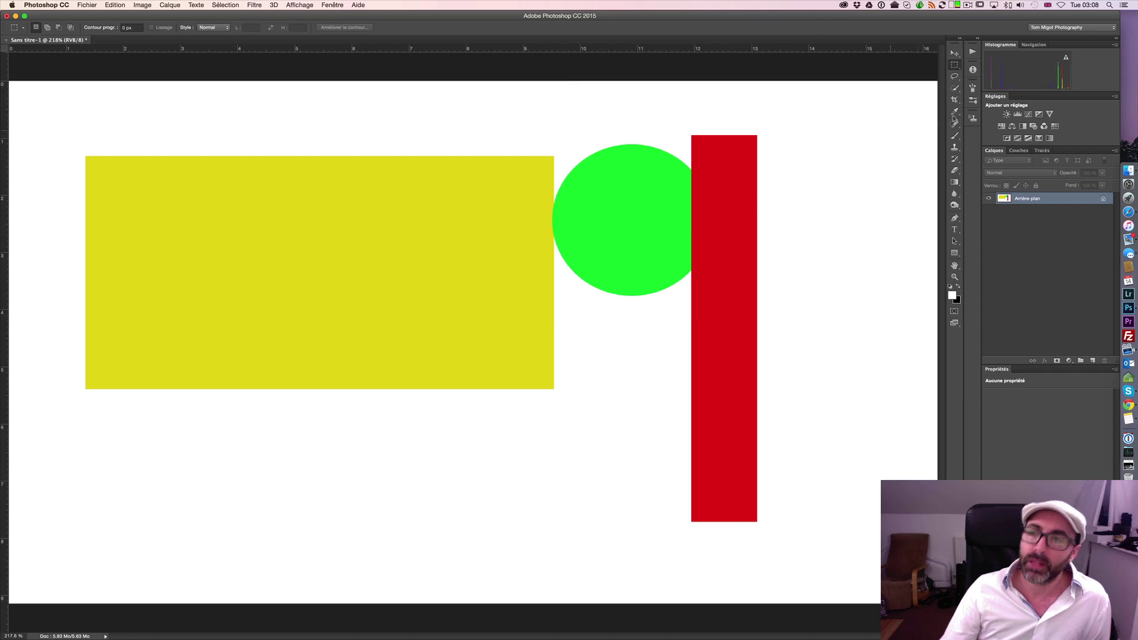
# Activate the Quick Selection tool and enlarge its brush size to about 58 px.
pyautogui.click(955, 89)
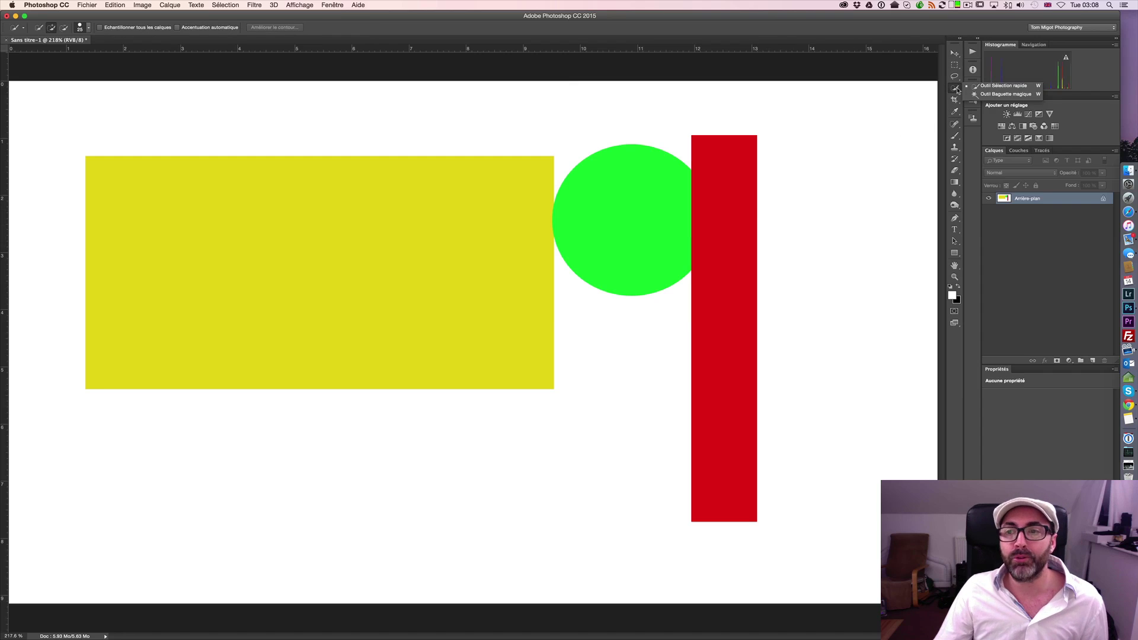
pyautogui.click(956, 90)
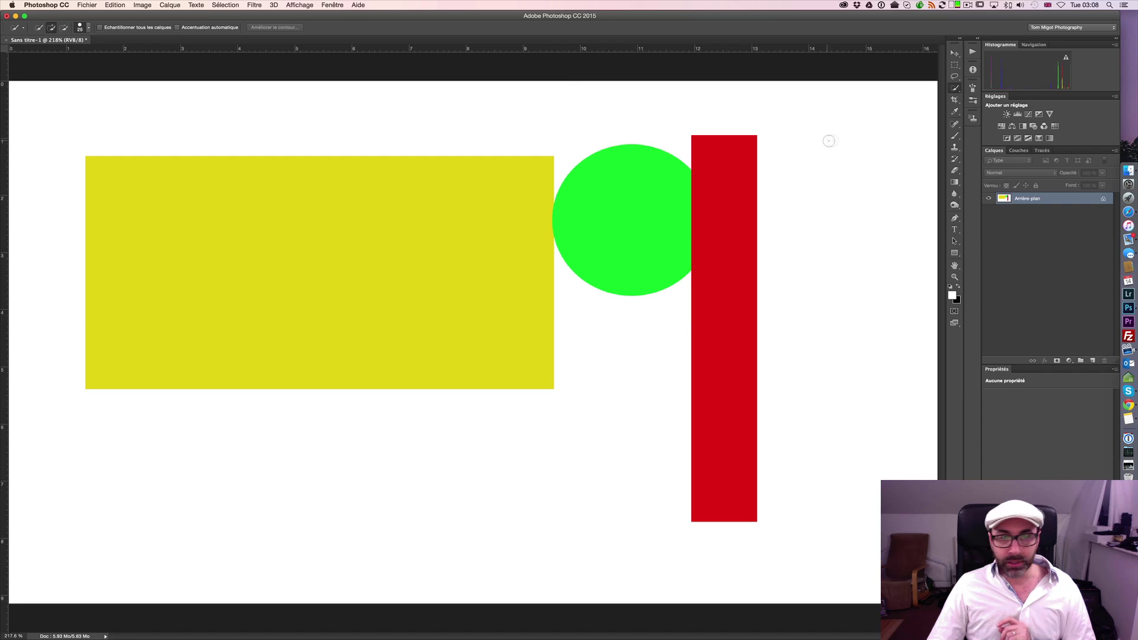
pyautogui.click(89, 29)
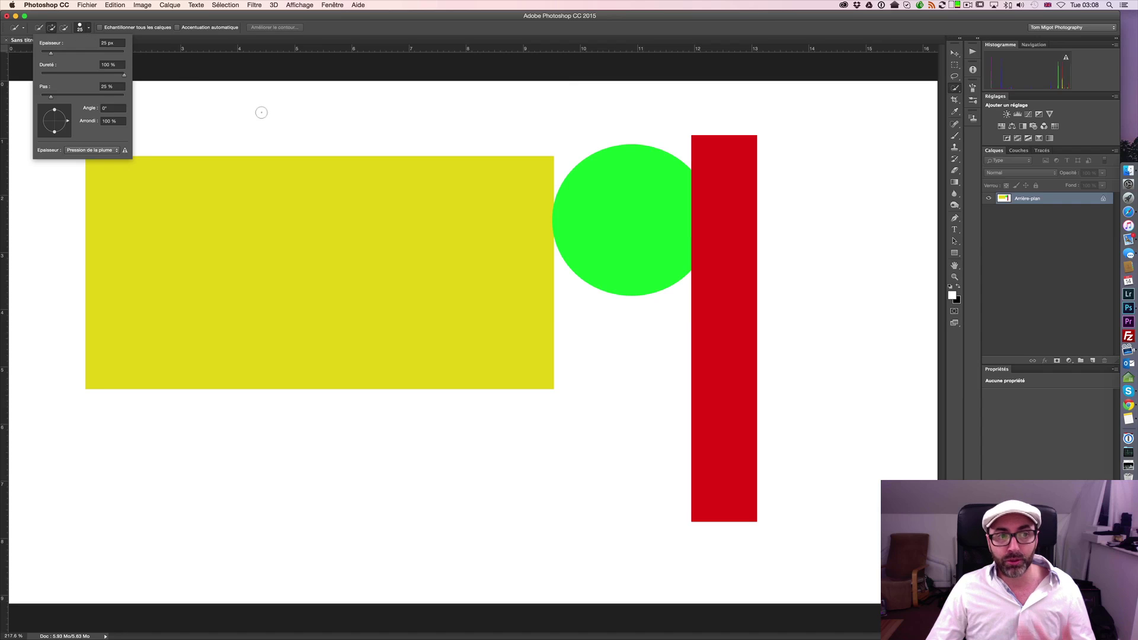
pyautogui.click(52, 55)
pyautogui.moveTo(52, 56); pyautogui.dragTo(63, 56)
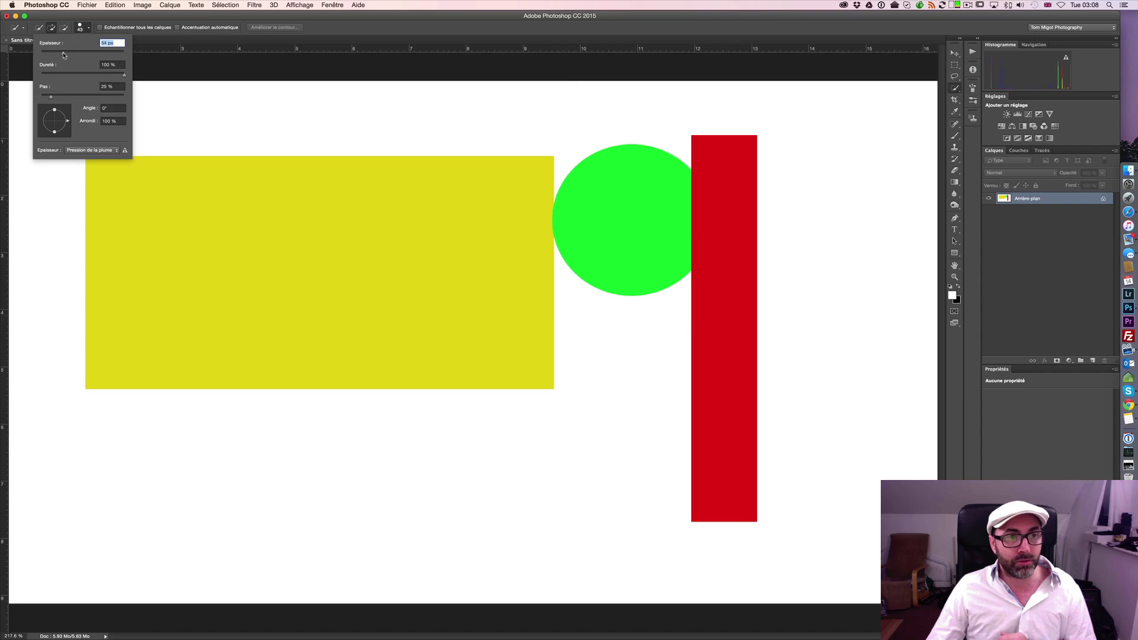
pyautogui.press('Return')
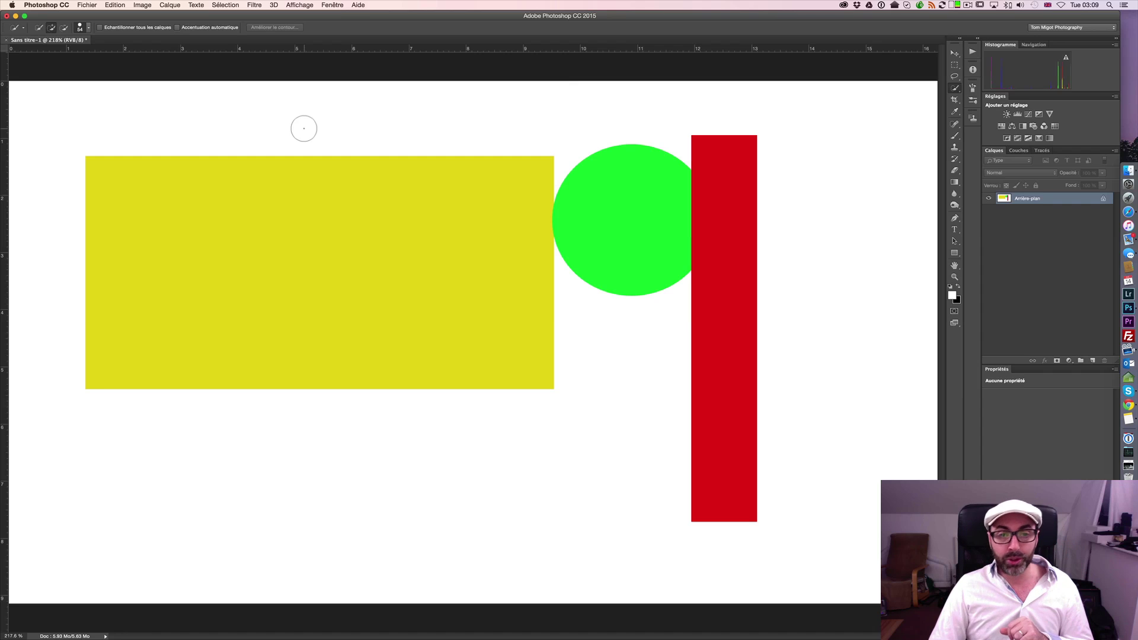
# Reduce the Quick Selection brush size to 30 px.
pyautogui.press('[')
pyautogui.press('[')
pyautogui.press('[')
pyautogui.press('[')
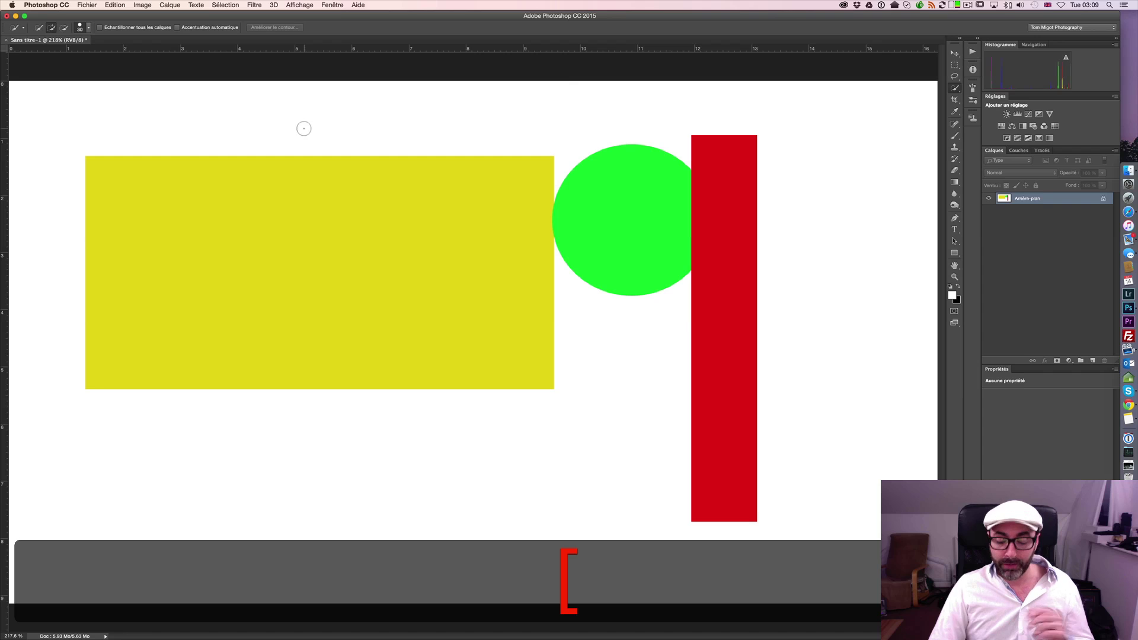
# Set the Quick Selection brush size to about 40 px and select the whole yellow rectangle.
pyautogui.press(']')
pyautogui.press(']')
pyautogui.press(']')
pyautogui.press(']')
pyautogui.press('[')
pyautogui.press('[')
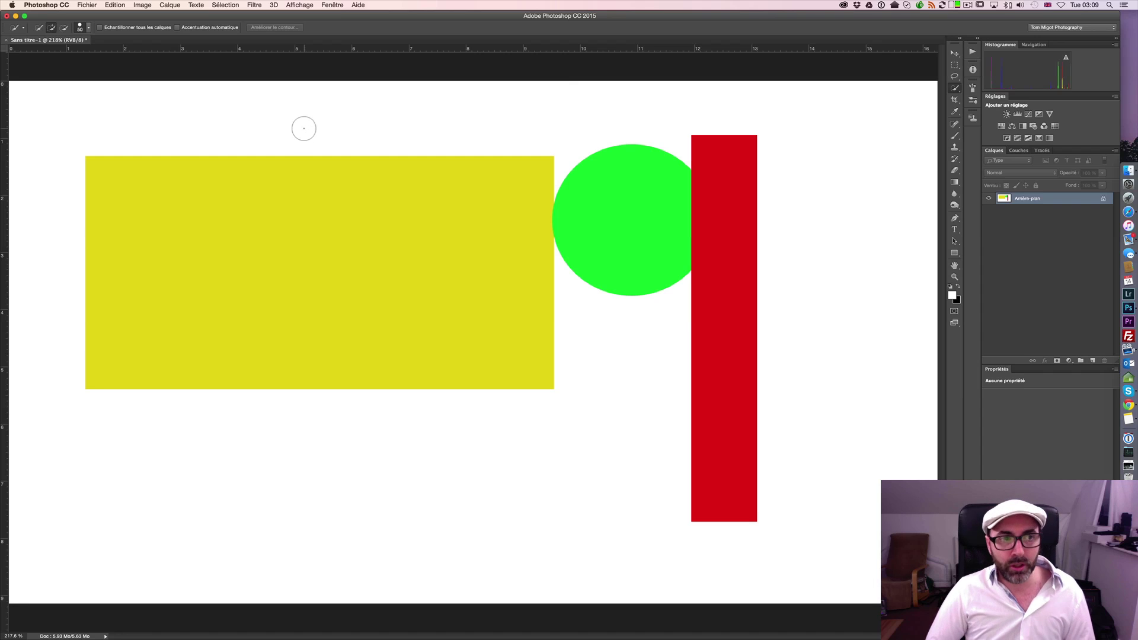
pyautogui.press('[')
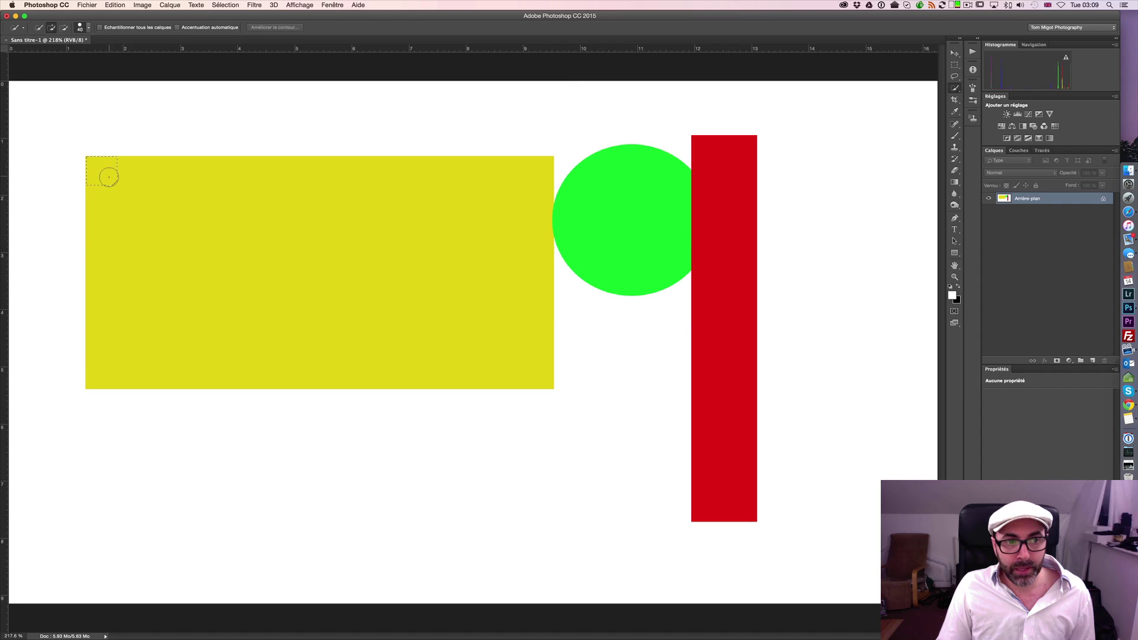
pyautogui.moveTo(113, 180); pyautogui.dragTo(119, 182)
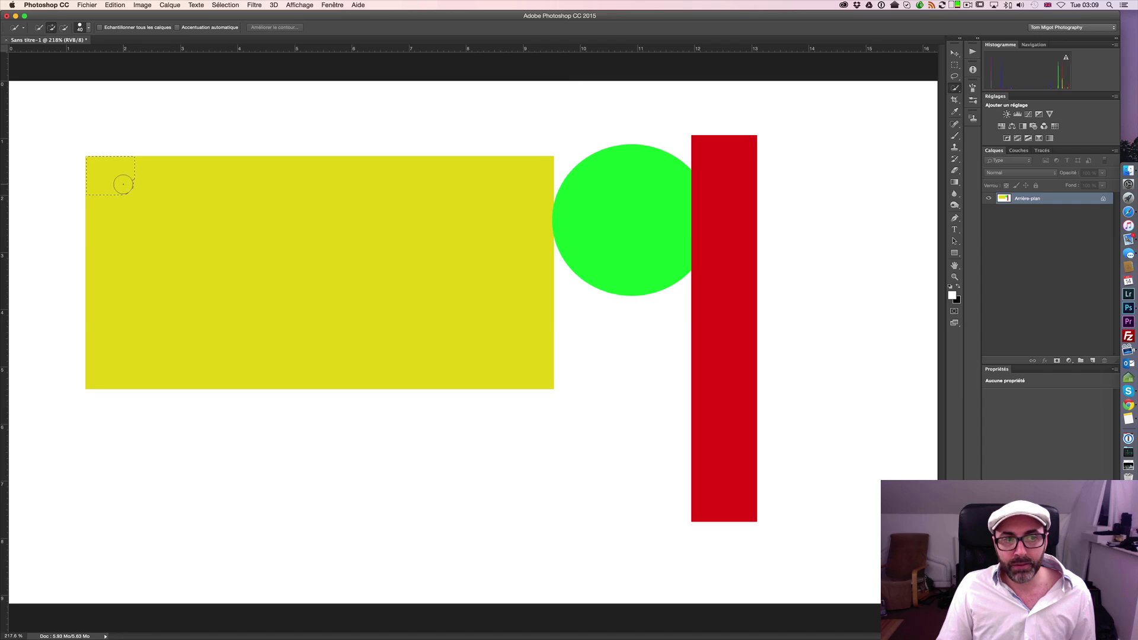
pyautogui.moveTo(124, 185); pyautogui.dragTo(194, 210)
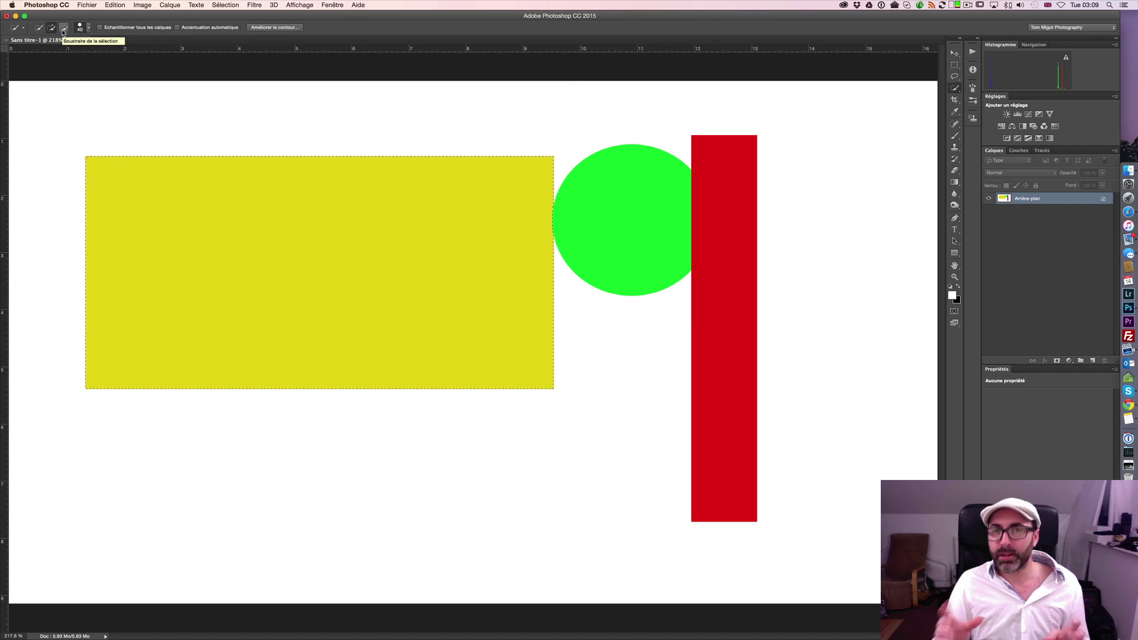
# Check the Rectangular Marquee and Lasso options, and add the green circle and red bar to the selection with Quick Selection.
pyautogui.click(955, 65)
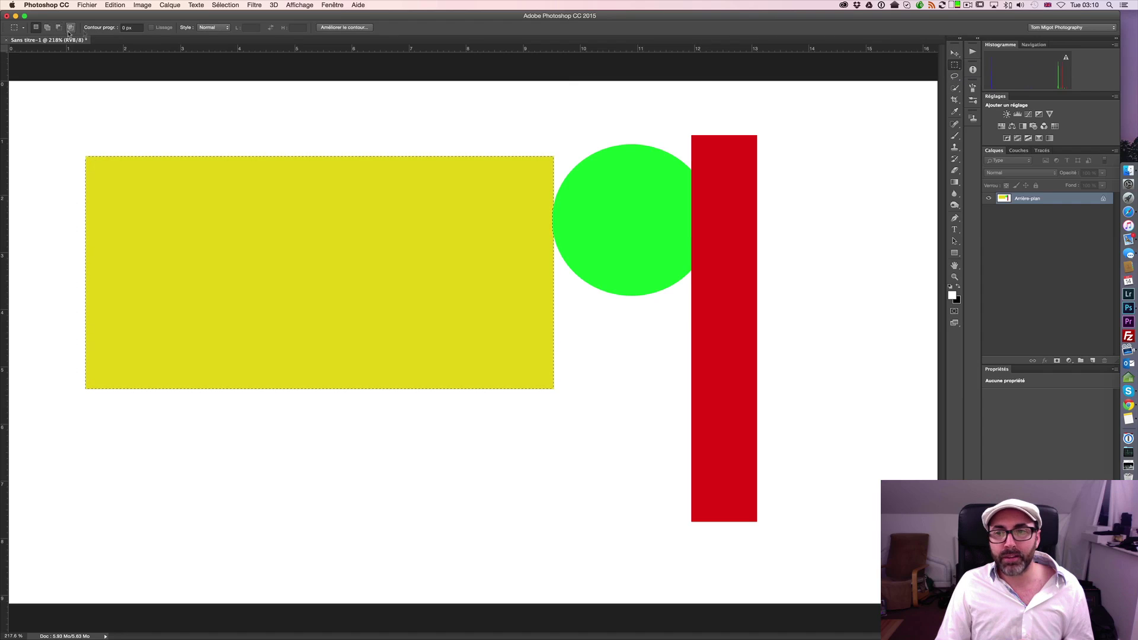
pyautogui.click(954, 76)
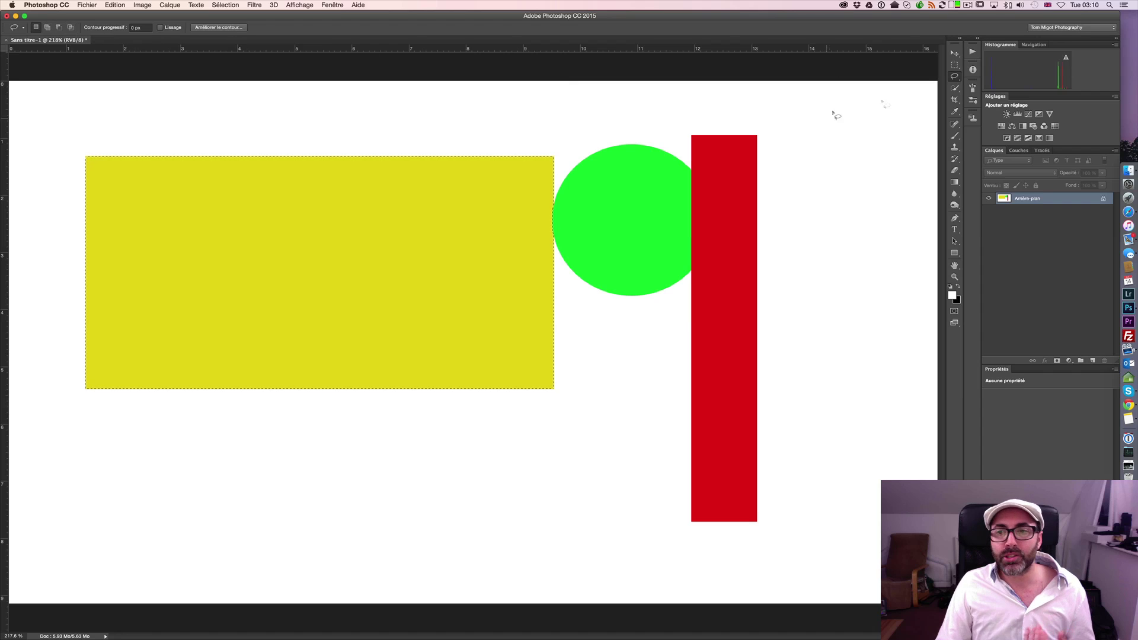
pyautogui.click(954, 88)
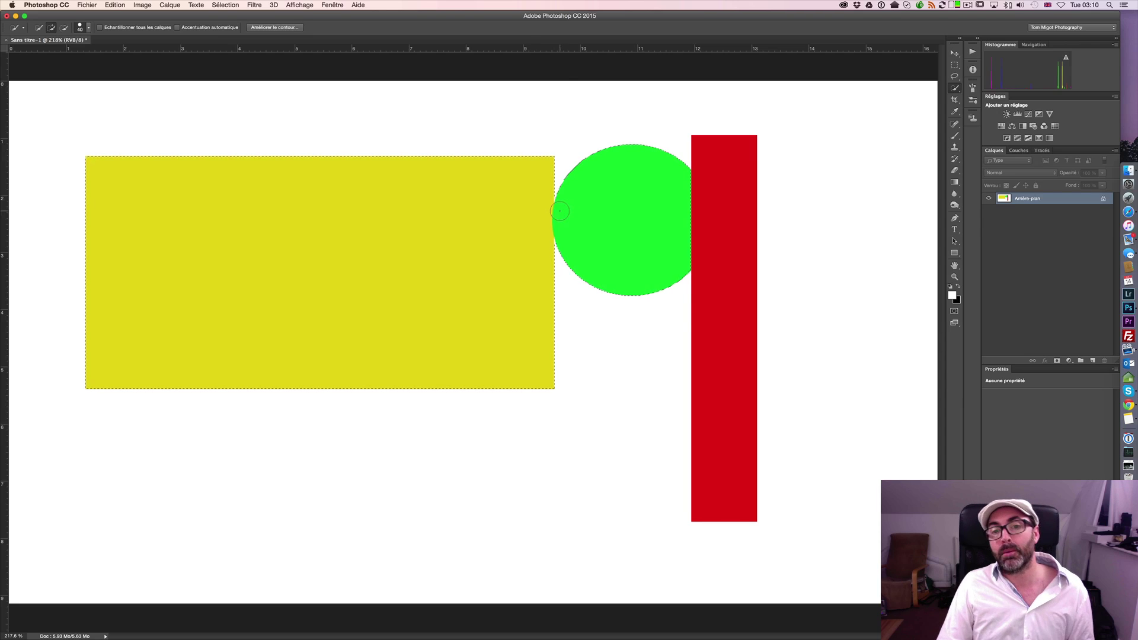
pyautogui.click(725, 214)
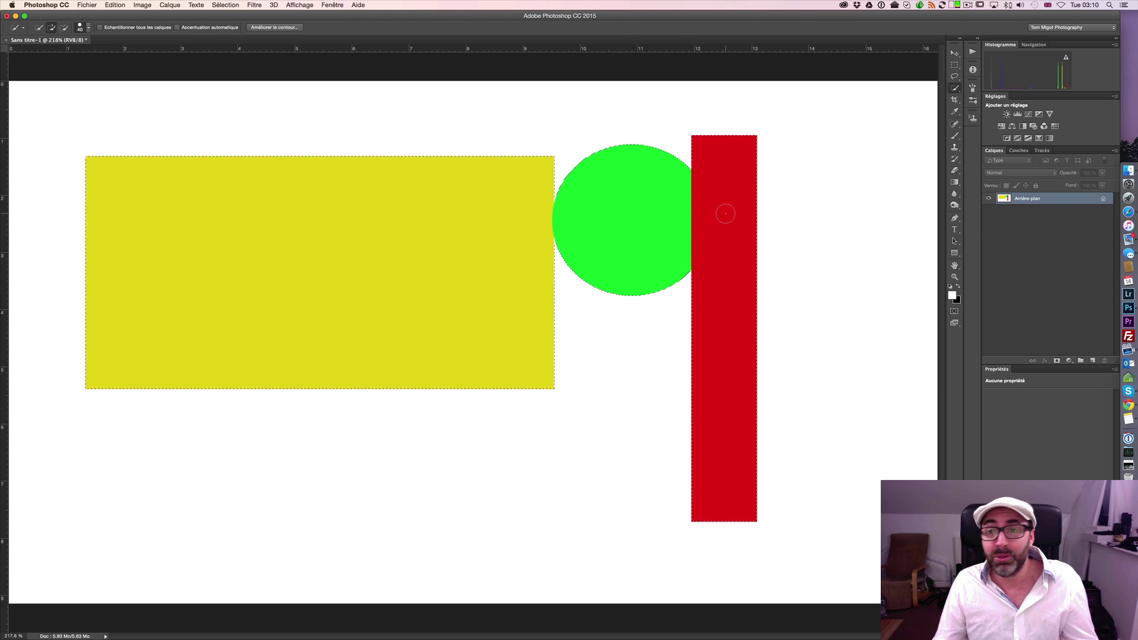
# Compare the Lasso and Rectangular Marquee tool options with those of Quick Selection, and return to the Quick Selection tool.
pyautogui.click(955, 89)
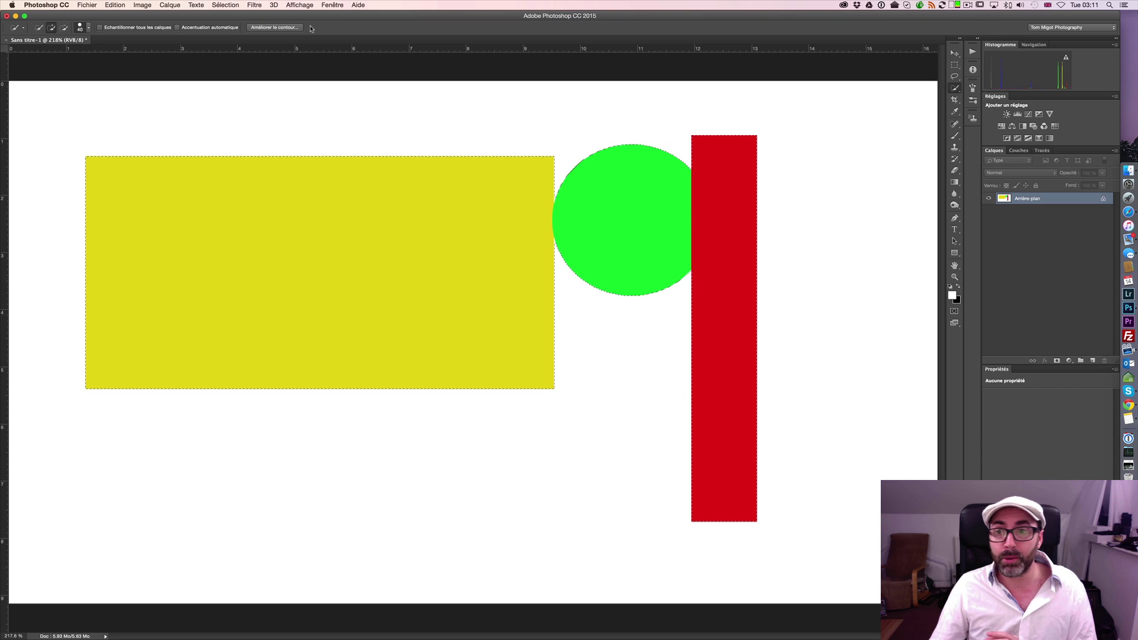
pyautogui.click(954, 76)
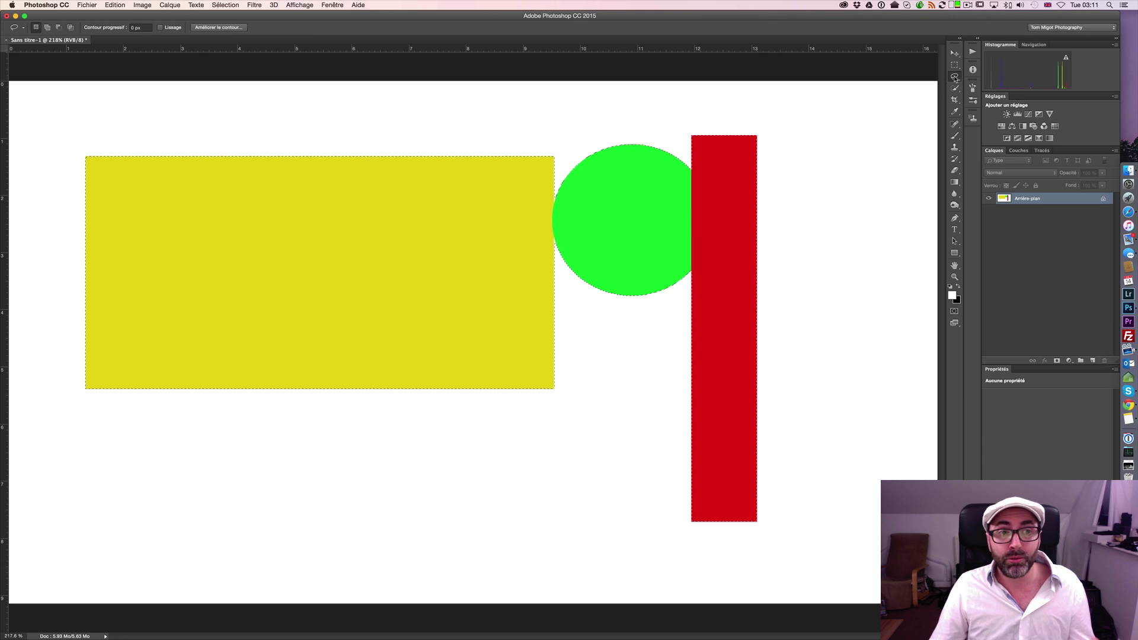
pyautogui.click(954, 65)
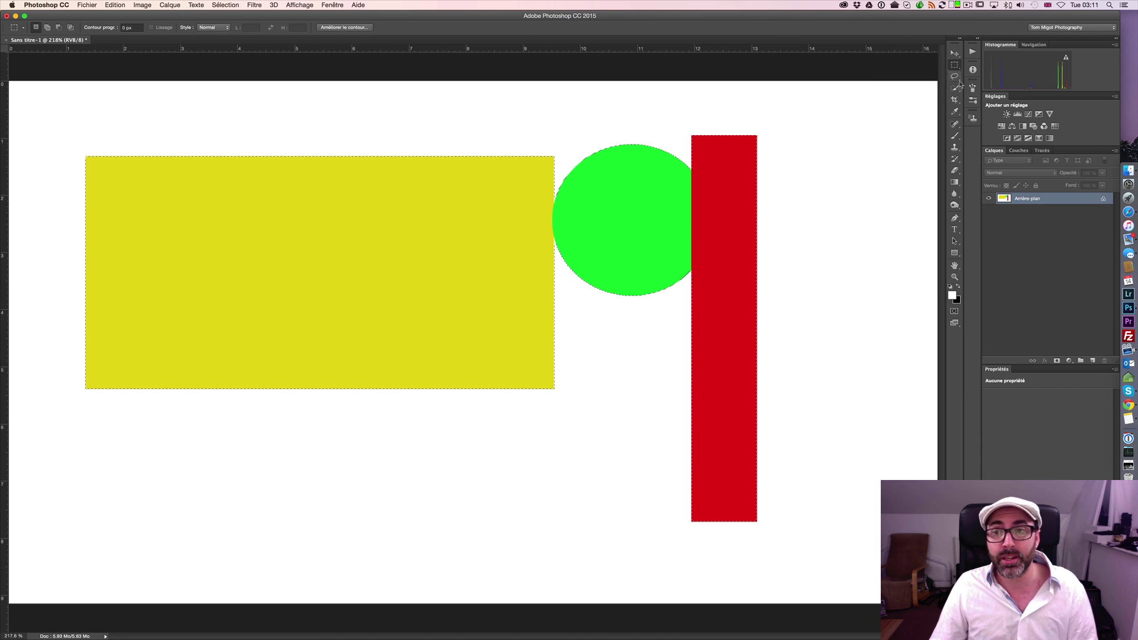
pyautogui.click(956, 88)
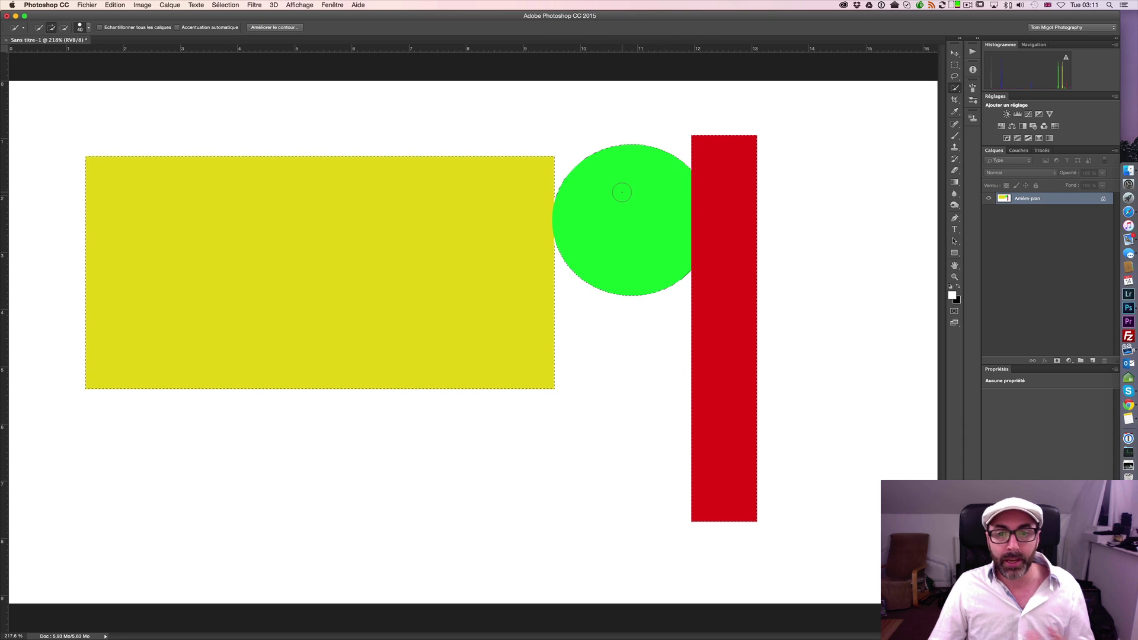
# Subtract the green circle from the selection with the Quick Selection tool, keeping the yellow rectangle and red bar selected.
pyautogui.click(64, 28)
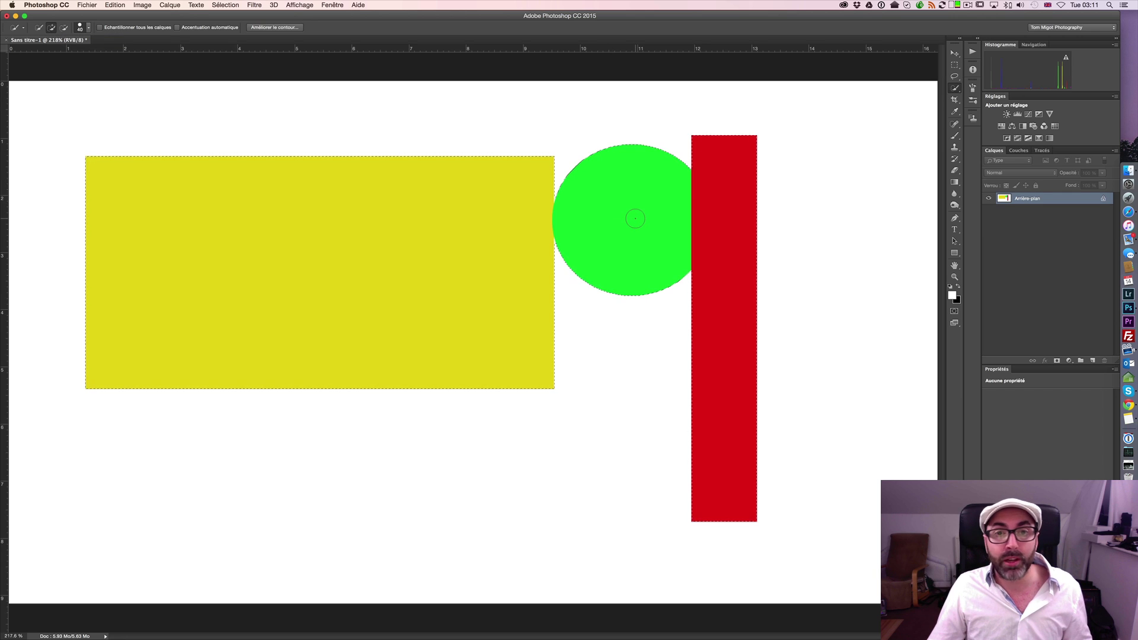
pyautogui.press('alt')
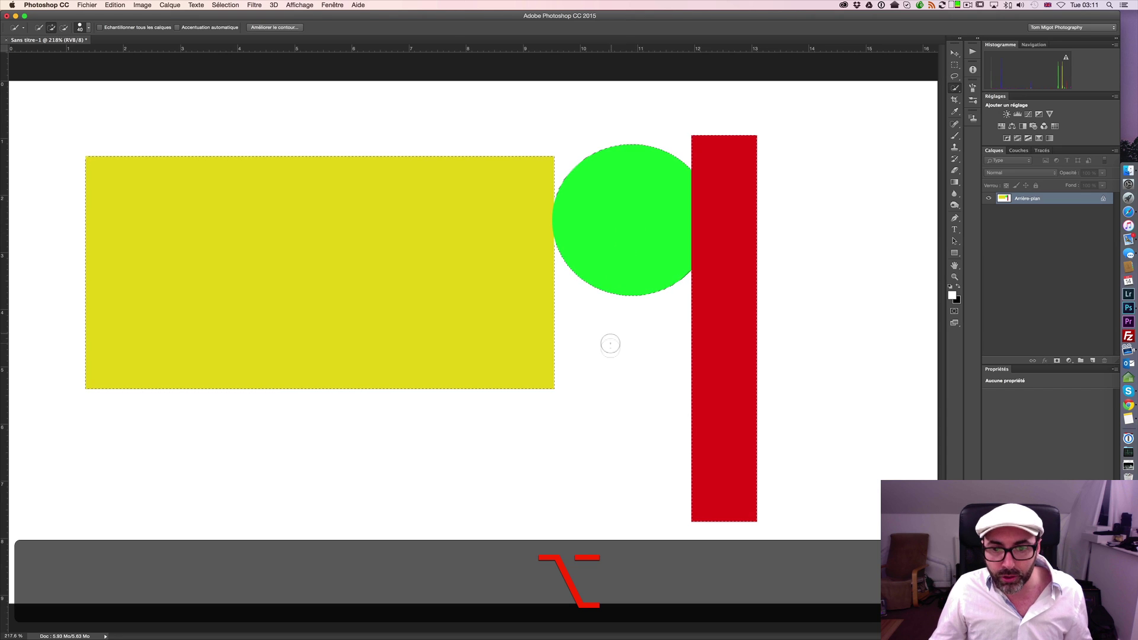
pyautogui.press('alt')
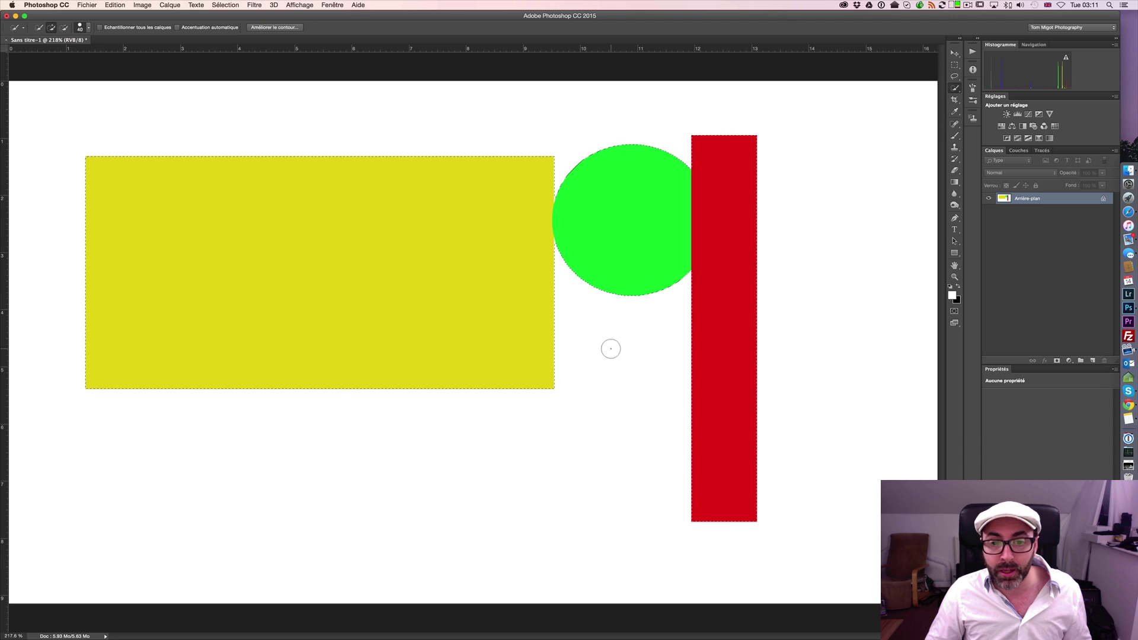
pyautogui.press('alt')
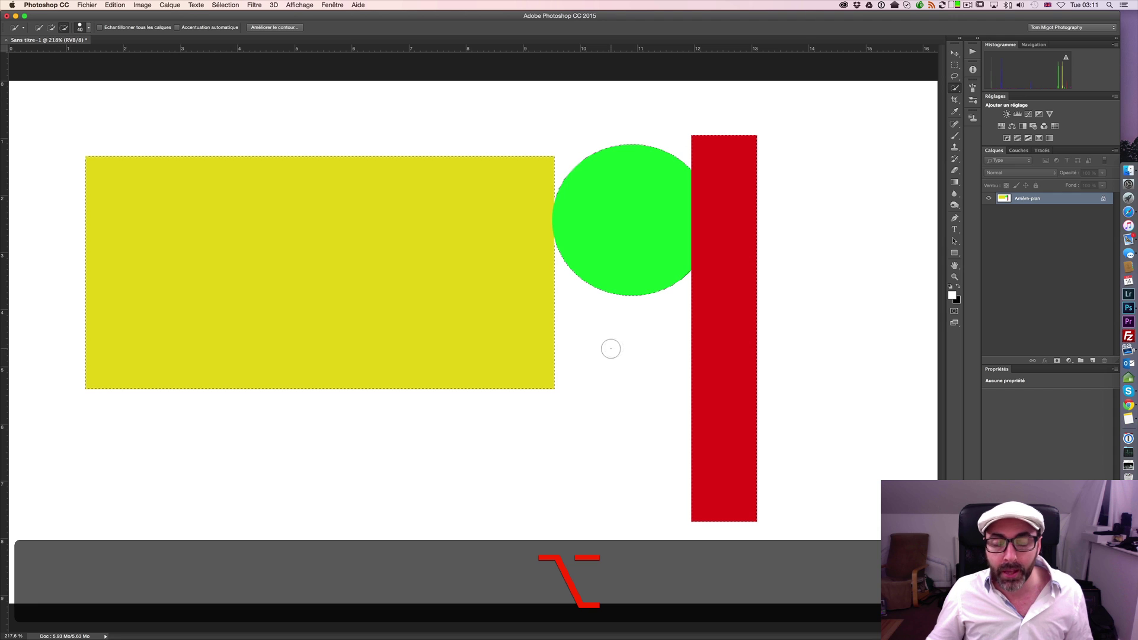
pyautogui.keyDown('alt'); pyautogui.click(614, 226); pyautogui.keyUp('alt')
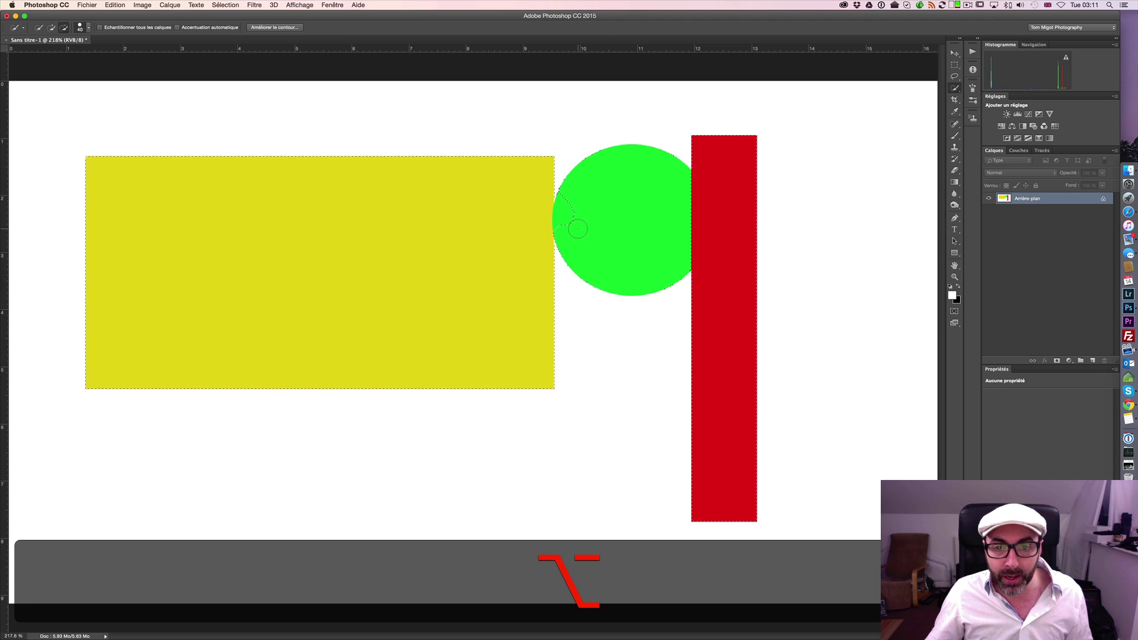
pyautogui.keyDown('alt'); pyautogui.click(571, 208); pyautogui.keyUp('alt')
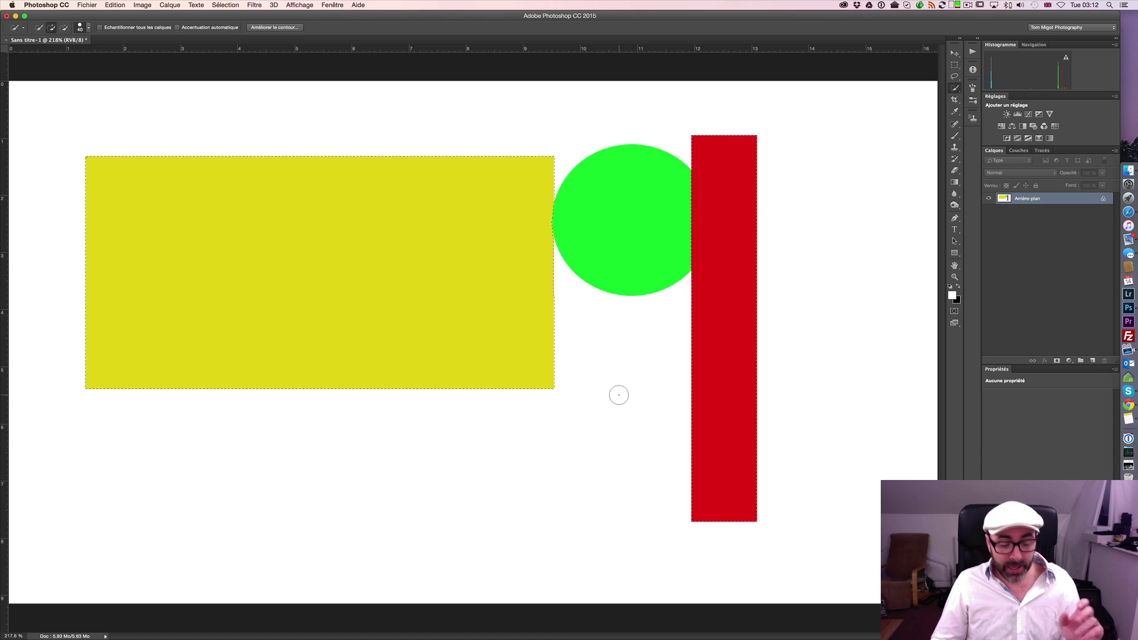
# Deselect everything and reselect the yellow rectangle, green circle and red bar by sweeping across them with Quick Selection.
pyautogui.press('super')
pyautogui.press('super+d')
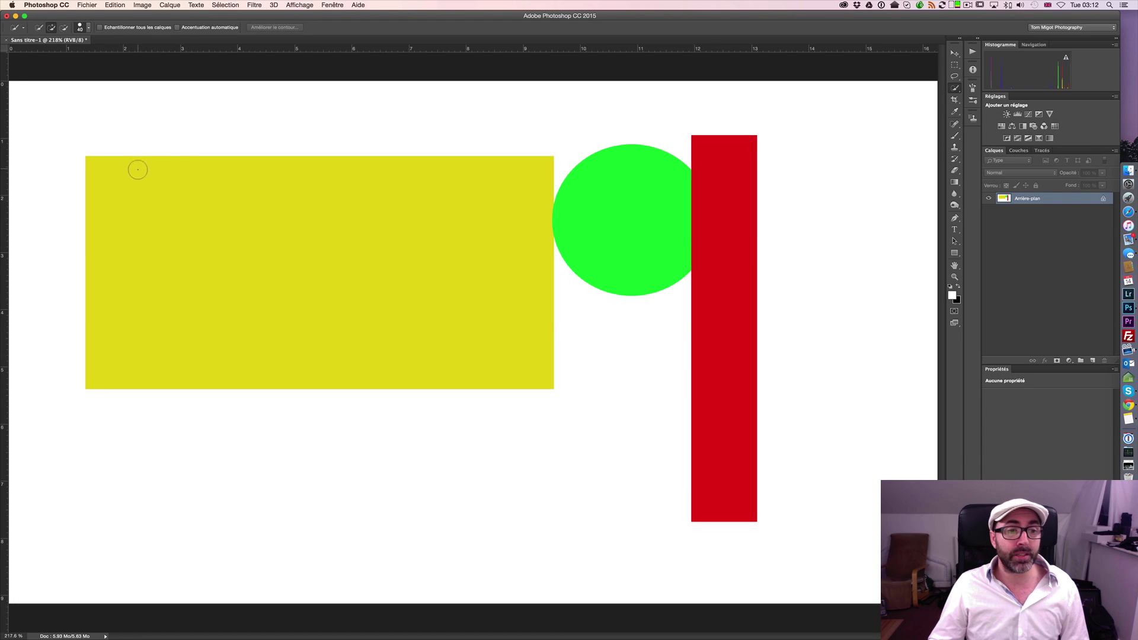
pyautogui.moveTo(131, 179); pyautogui.dragTo(519, 223)
pyautogui.moveTo(660, 223); pyautogui.dragTo(720, 230)
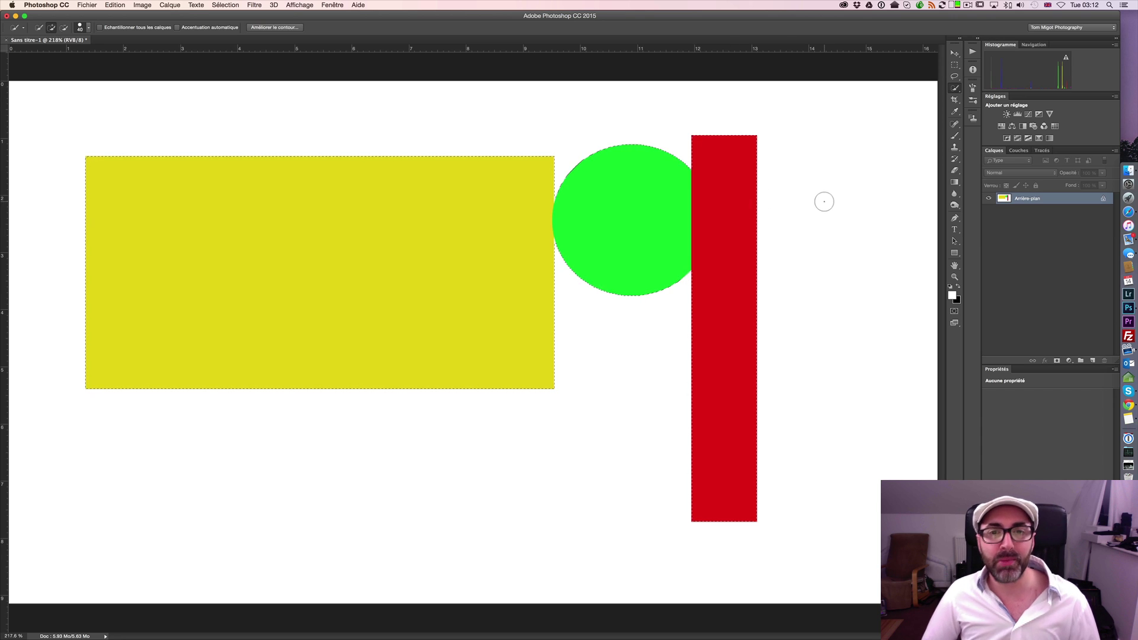
# Activate the Magic Wand tool, and create a new white 1920 x 1080 px document at 300 pixels/inch, fitted to the window.
pyautogui.click(955, 88)
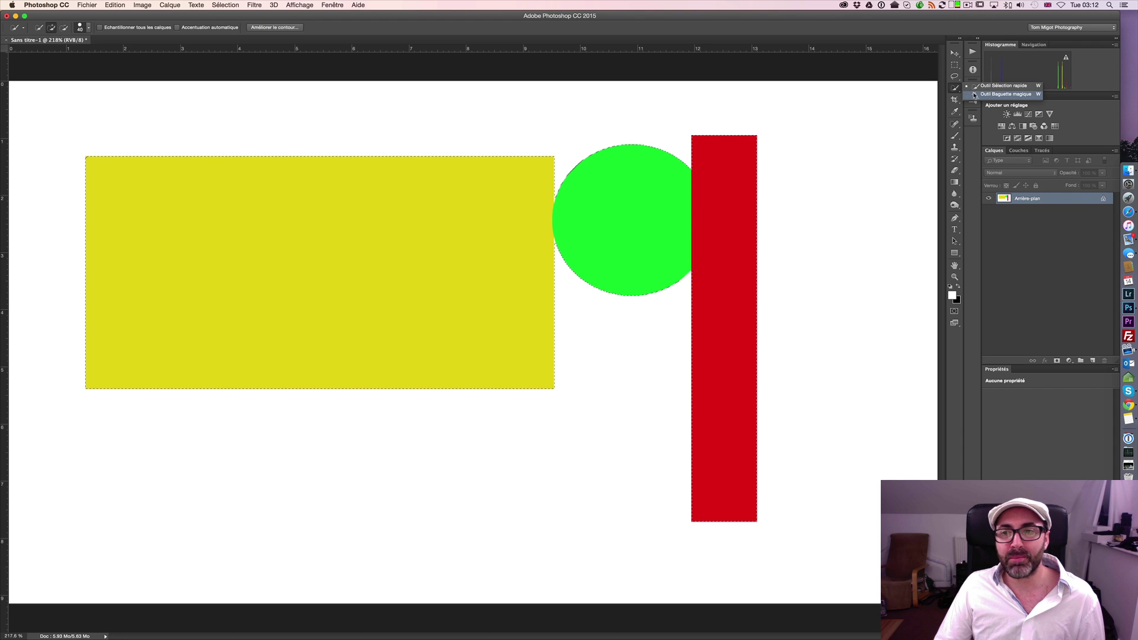
pyautogui.click(1006, 94)
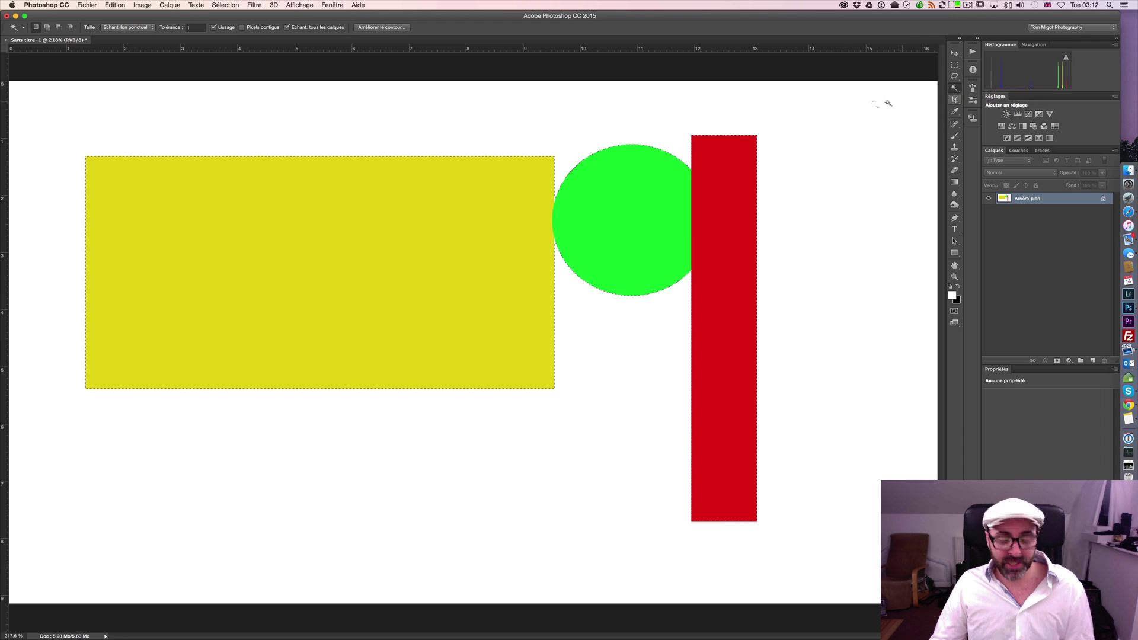
pyautogui.press('super')
pyautogui.press('super+n')
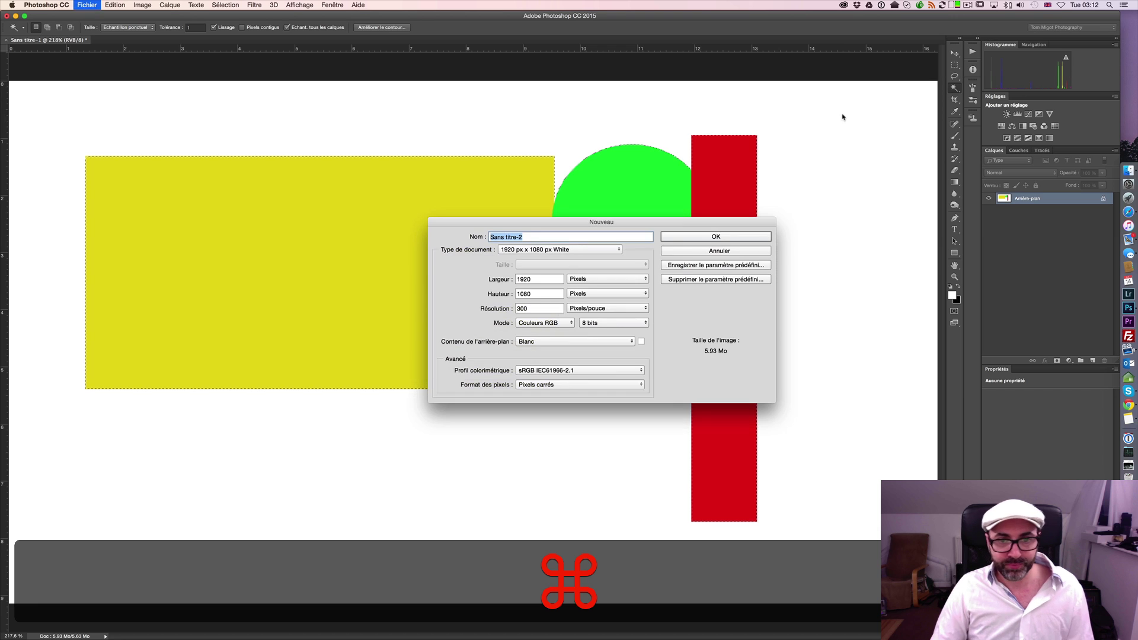
pyautogui.press('Return')
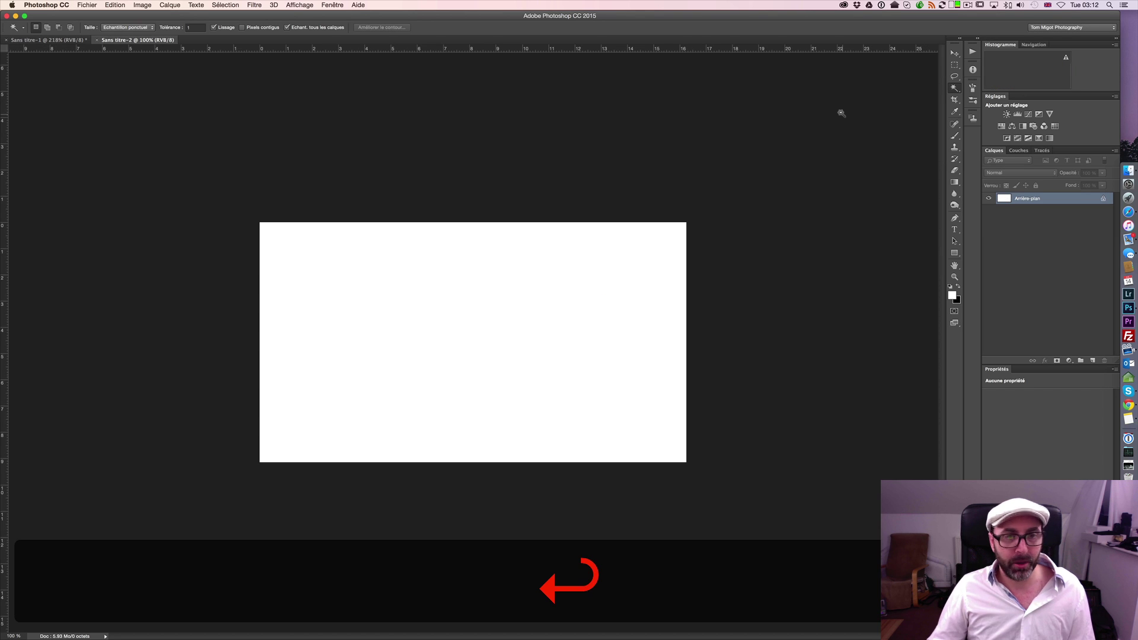
pyautogui.press('super+0')
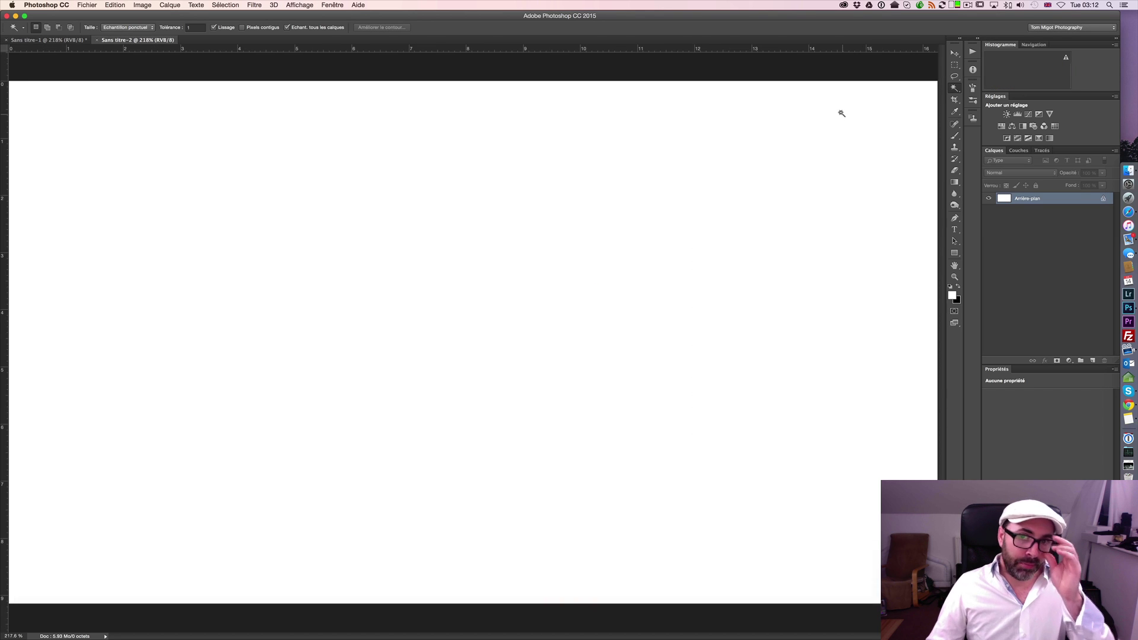
# Make an elliptical selection about 4.5 x 3.9 cm in the left half of the canvas and fill it with red e61313.
pyautogui.click(955, 68)
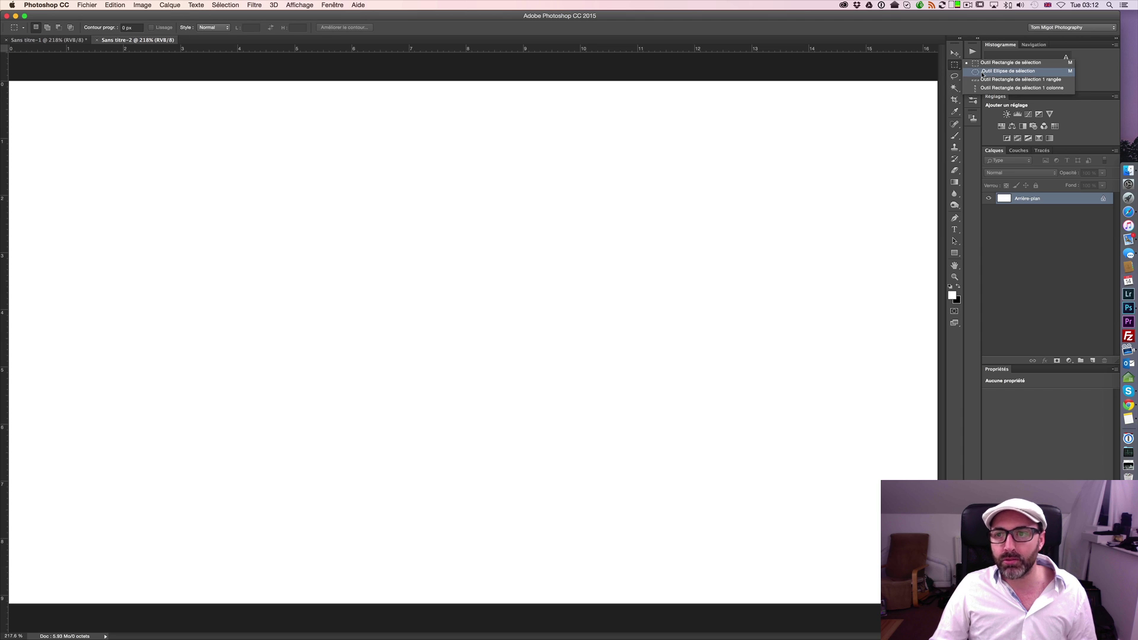
pyautogui.click(982, 72)
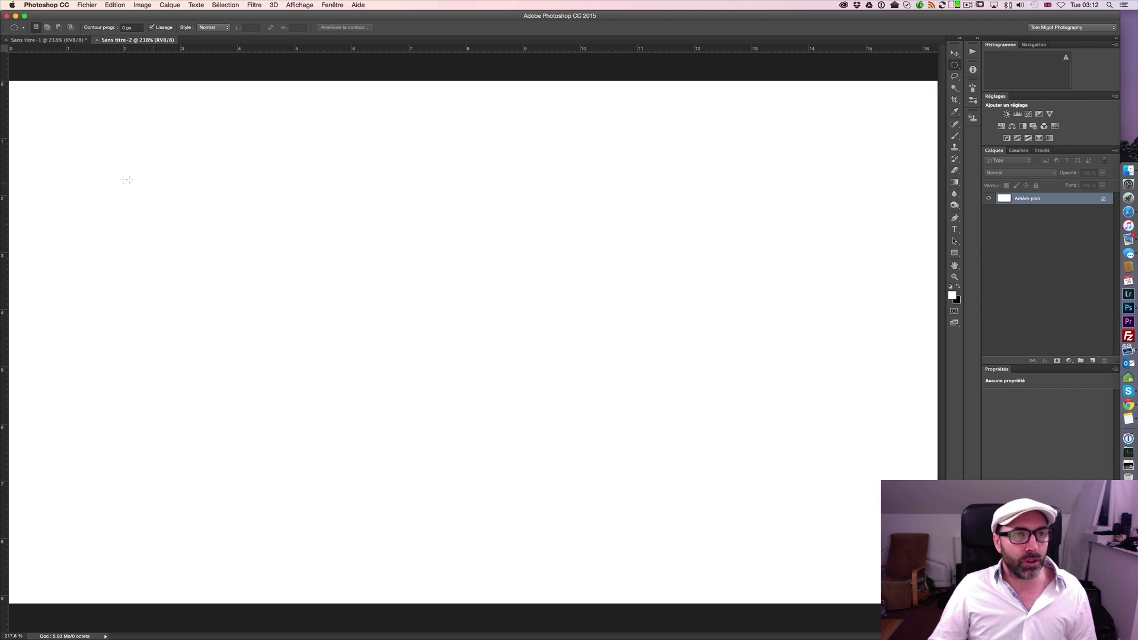
pyautogui.moveTo(96, 170); pyautogui.dragTo(356, 391)
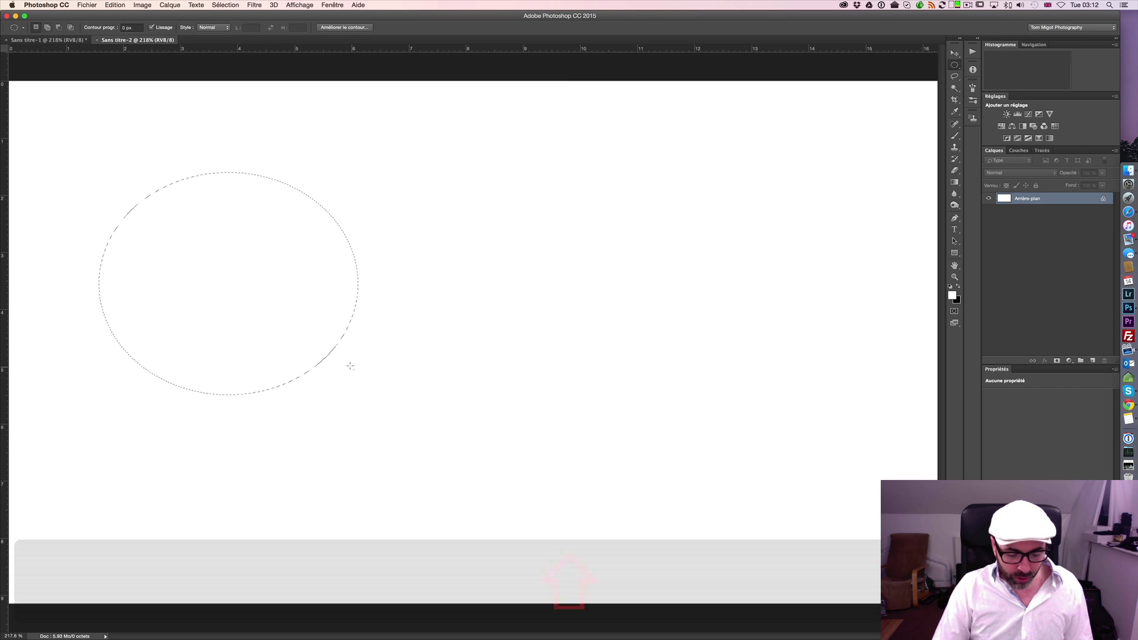
pyautogui.hotkey('shift', 'F5')
pyautogui.click(555, 273)
pyautogui.click(555, 273)
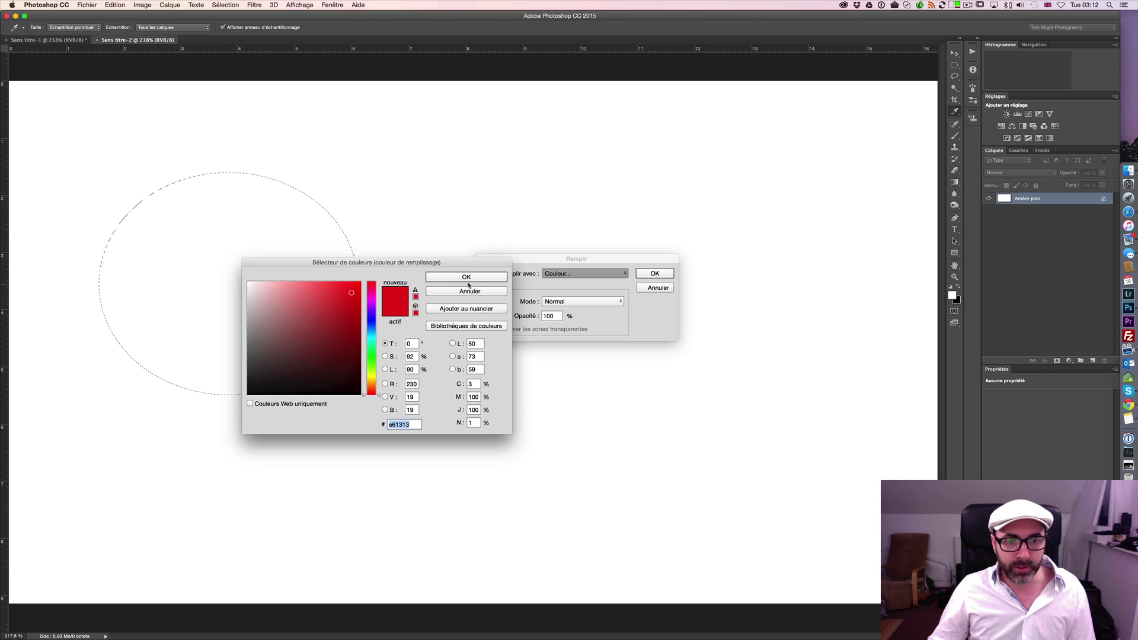
pyautogui.click(467, 277)
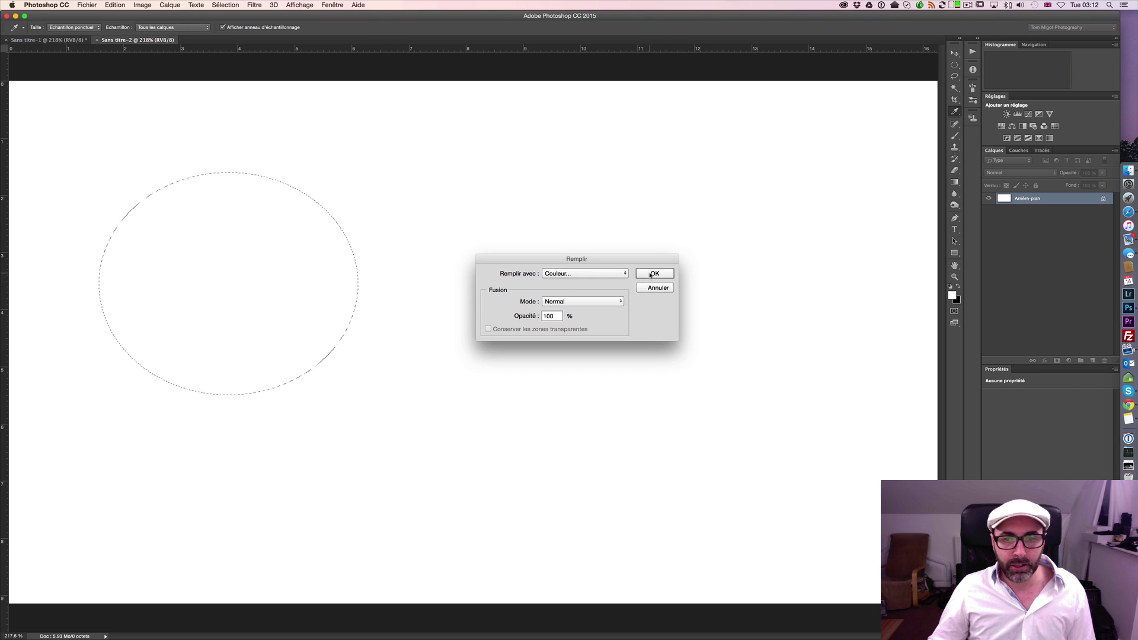
pyautogui.click(651, 274)
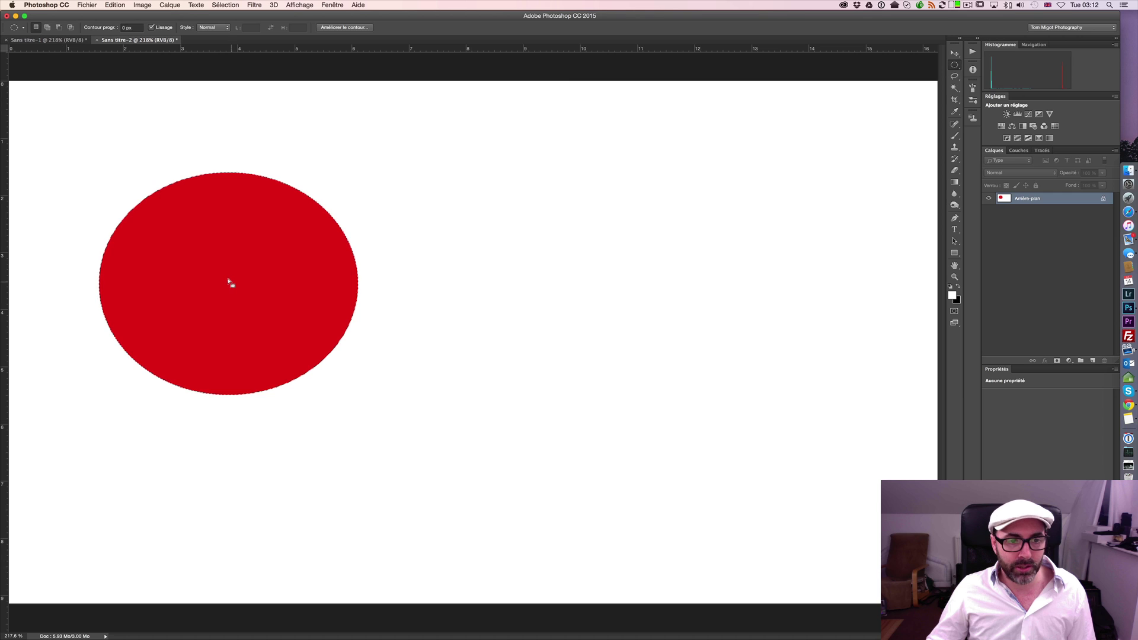
# Move the elliptical selection outline about 8 cm right into empty canvas and fill it with the same red.
pyautogui.moveTo(231, 283); pyautogui.dragTo(682, 296)
pyautogui.press('shift')
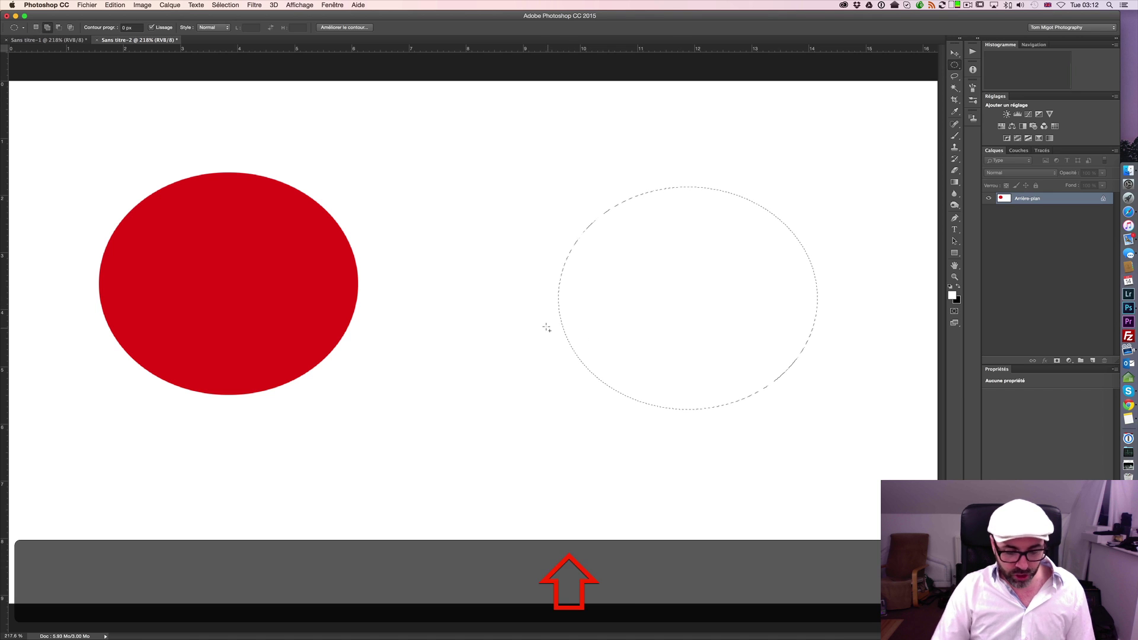
pyautogui.hotkey('shift', 'F5')
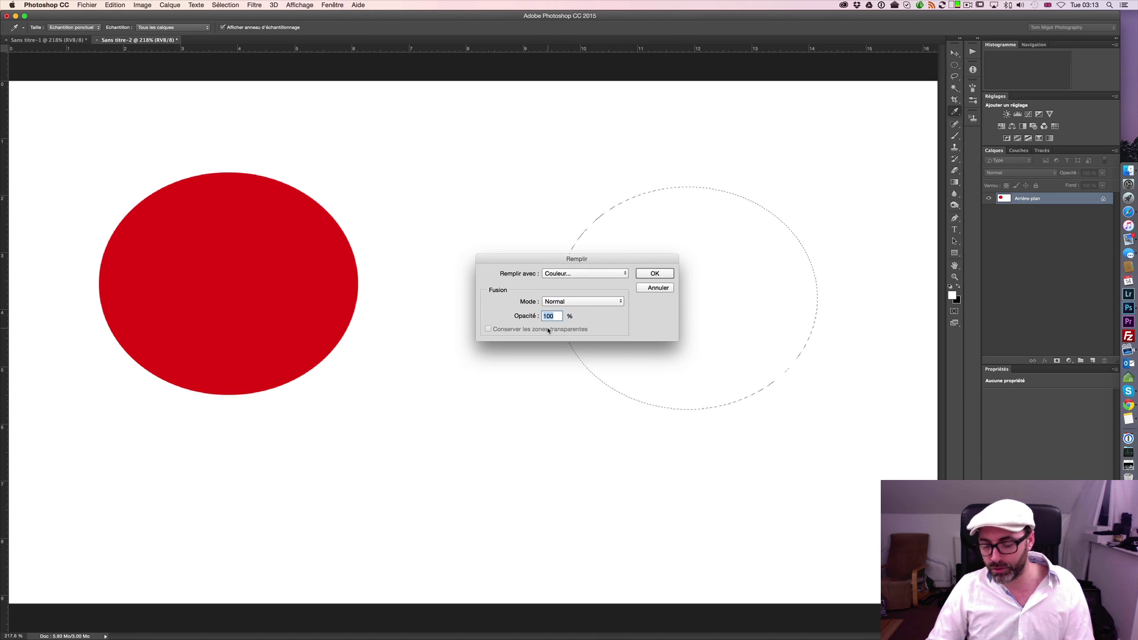
pyautogui.press('Return')
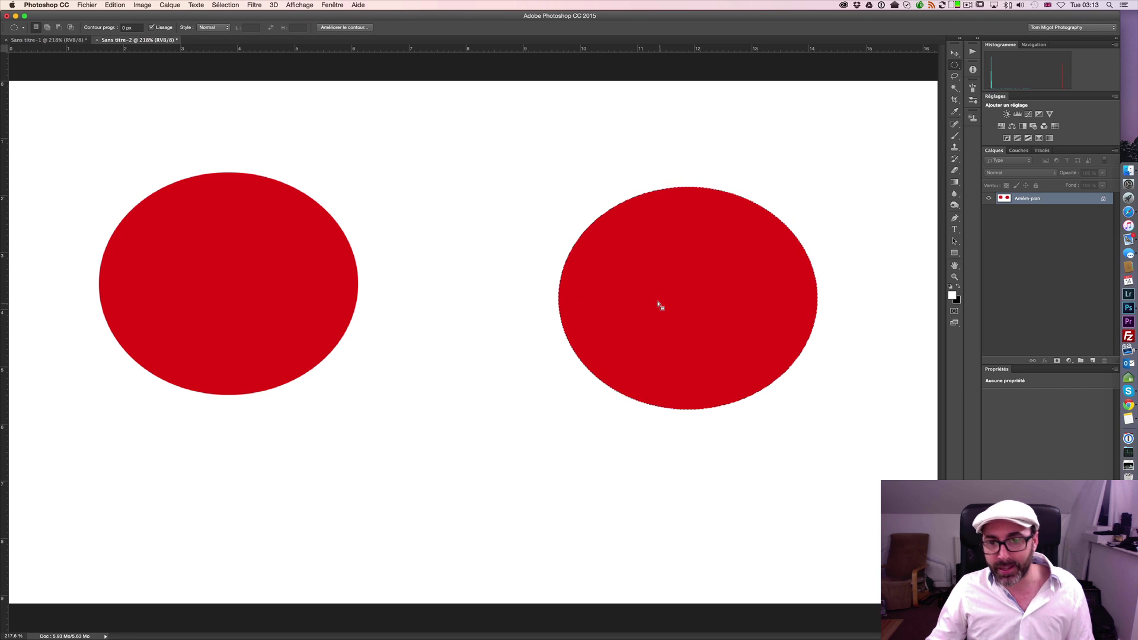
# Move the elliptical selection outline about 0.6 cm left on the right red ellipse and fill it with orange e6a813 at 60% opacity.
pyautogui.moveTo(666, 303); pyautogui.dragTo(630, 303)
pyautogui.hotkey('shift', 'F5')
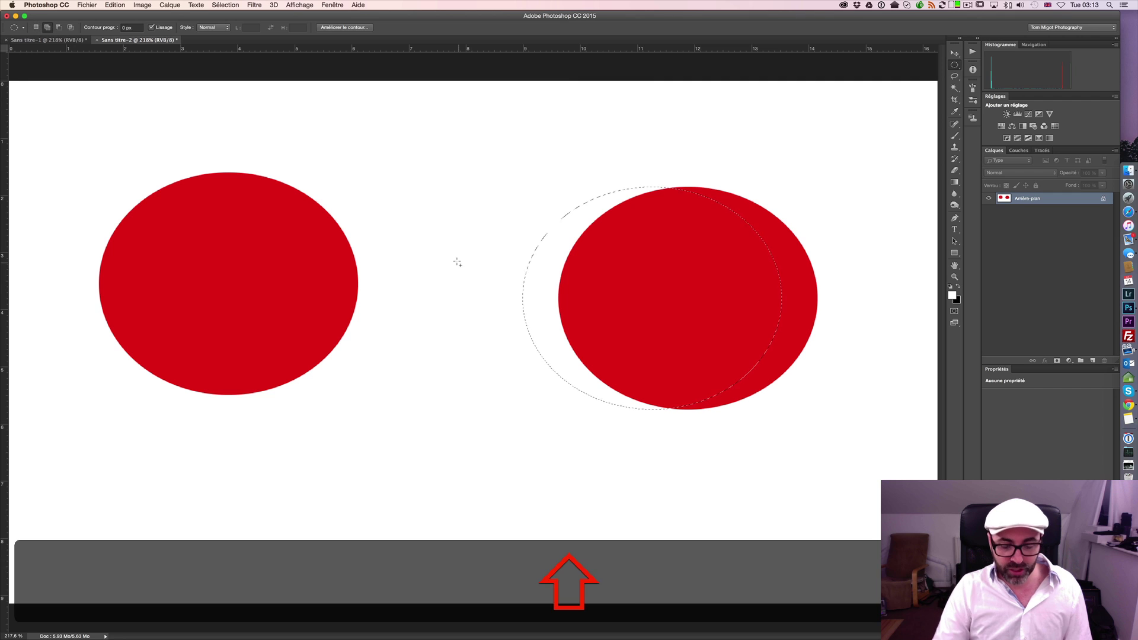
pyautogui.click(572, 274)
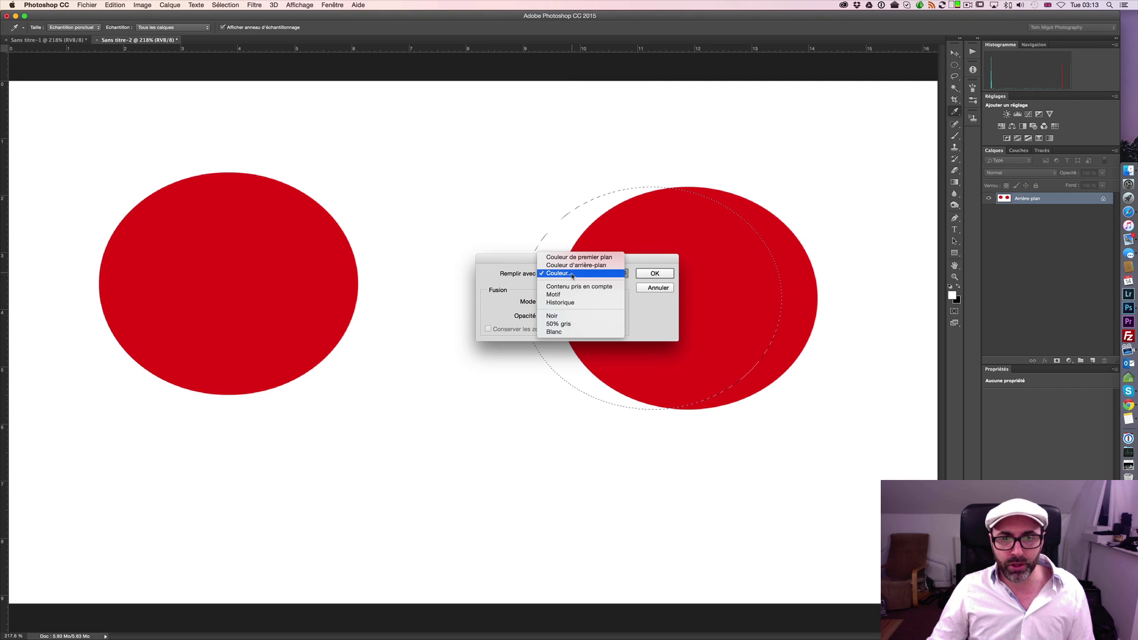
pyautogui.click(571, 274)
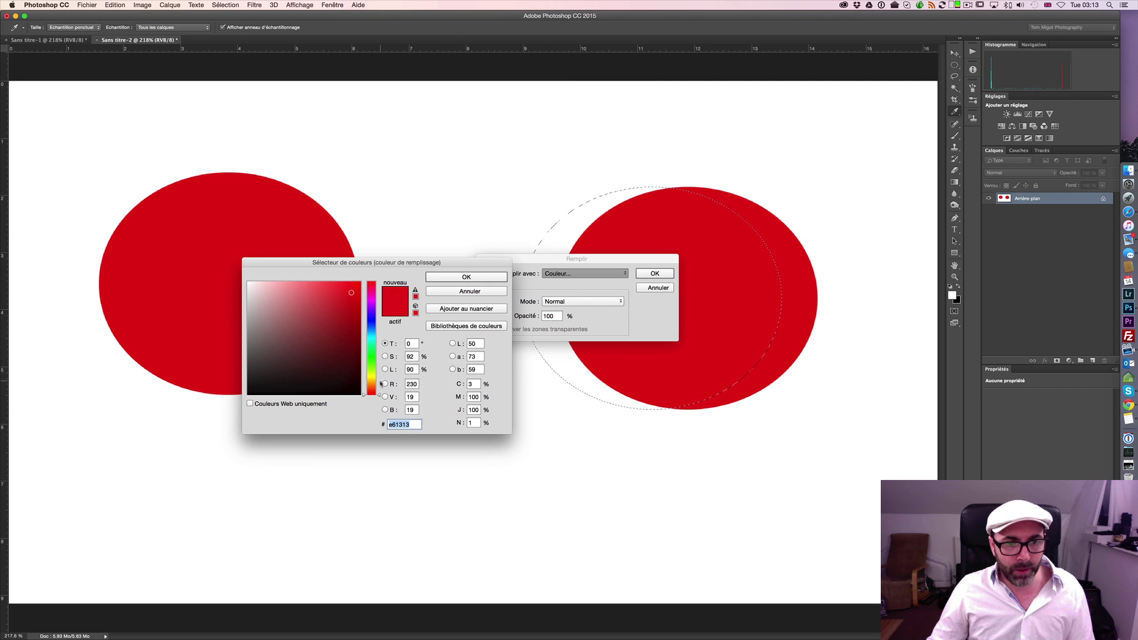
pyautogui.moveTo(377, 393); pyautogui.dragTo(377, 384)
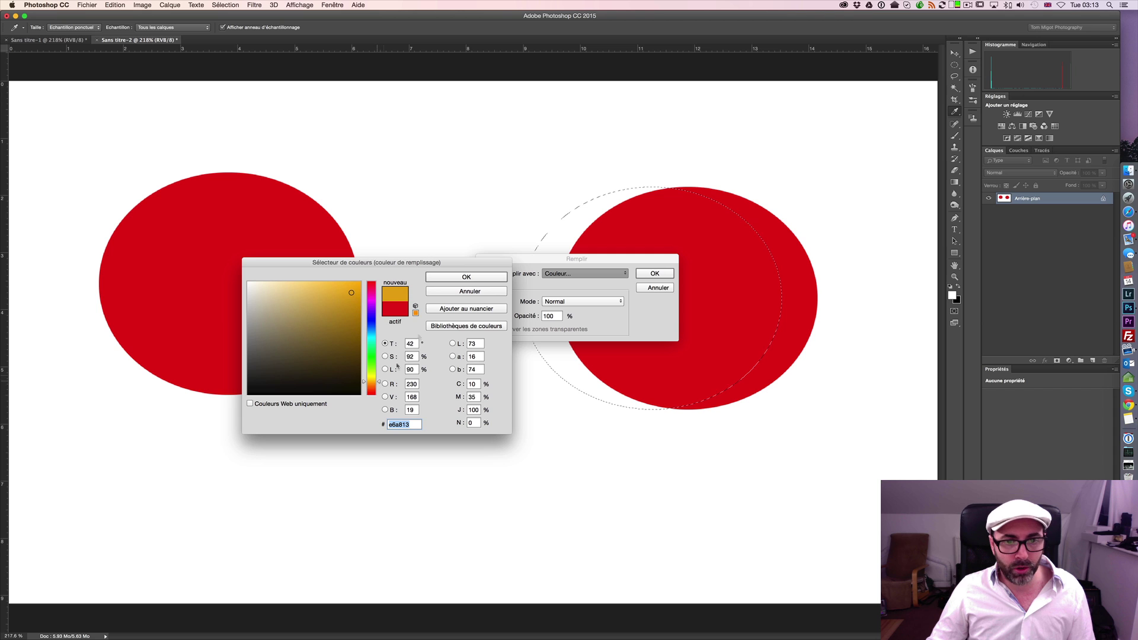
pyautogui.click(454, 277)
pyautogui.doubleClick(542, 315)
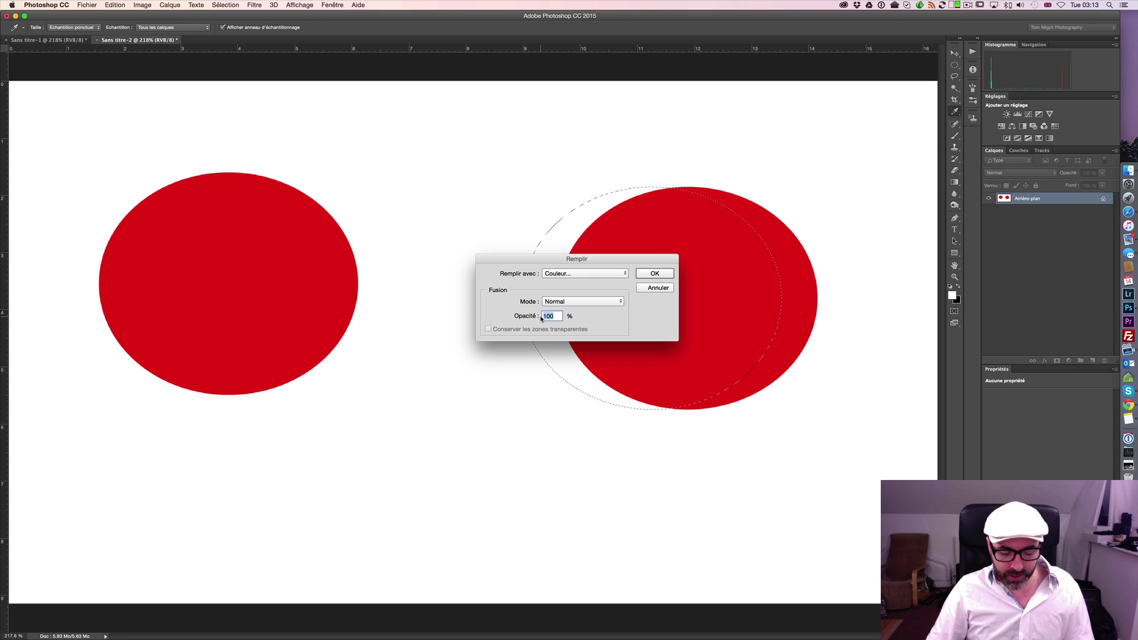
pyautogui.write('60')
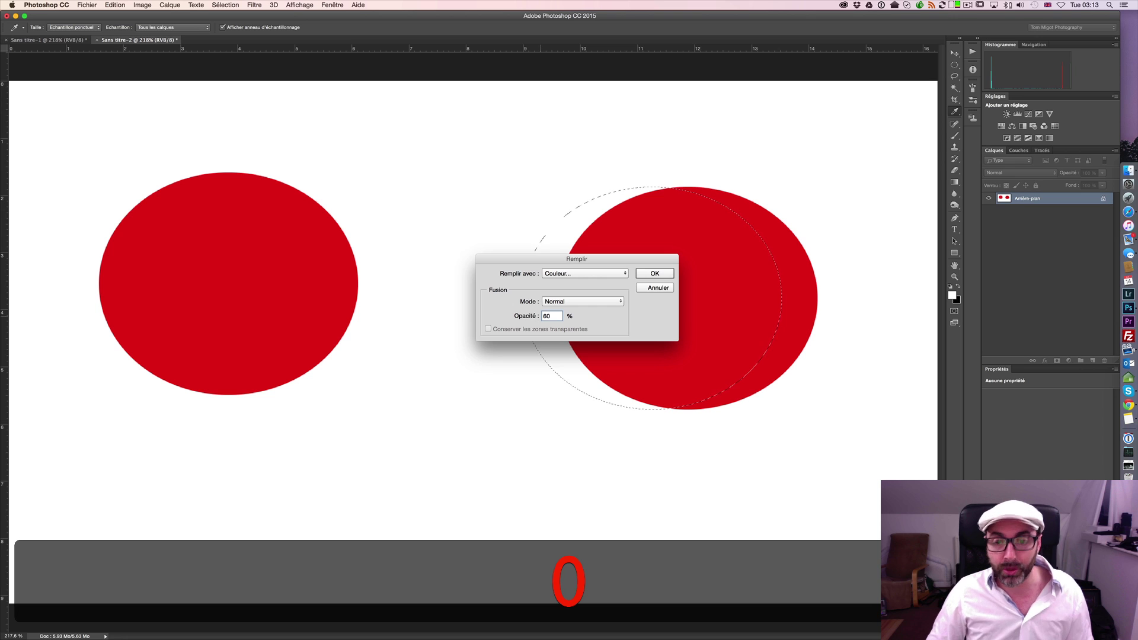
pyautogui.press('Return')
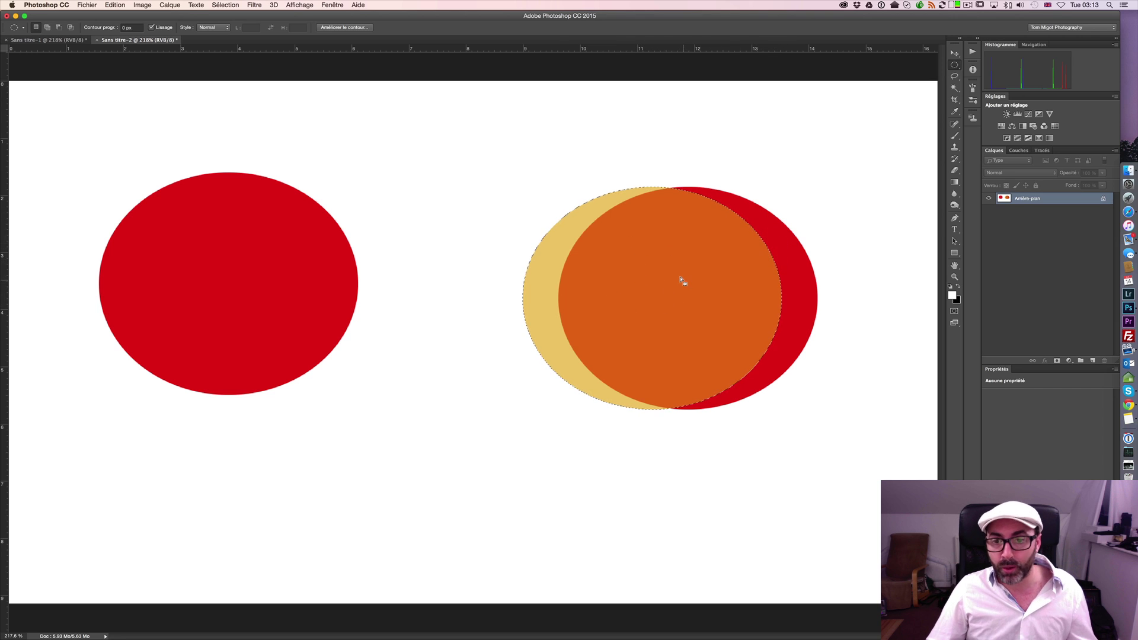
# Move the selection outline over the left red ellipse, offset about 0.5 cm right, and fill it with the same 60% orange.
pyautogui.moveTo(632, 290); pyautogui.dragTo(238, 275)
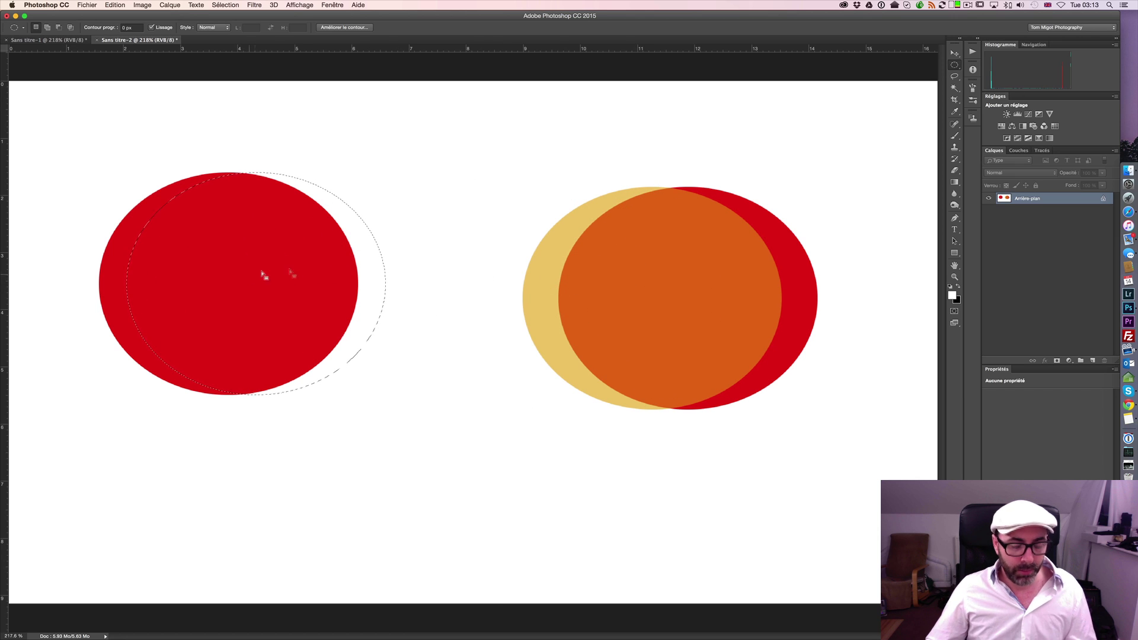
pyautogui.hotkey('shift', 'F5')
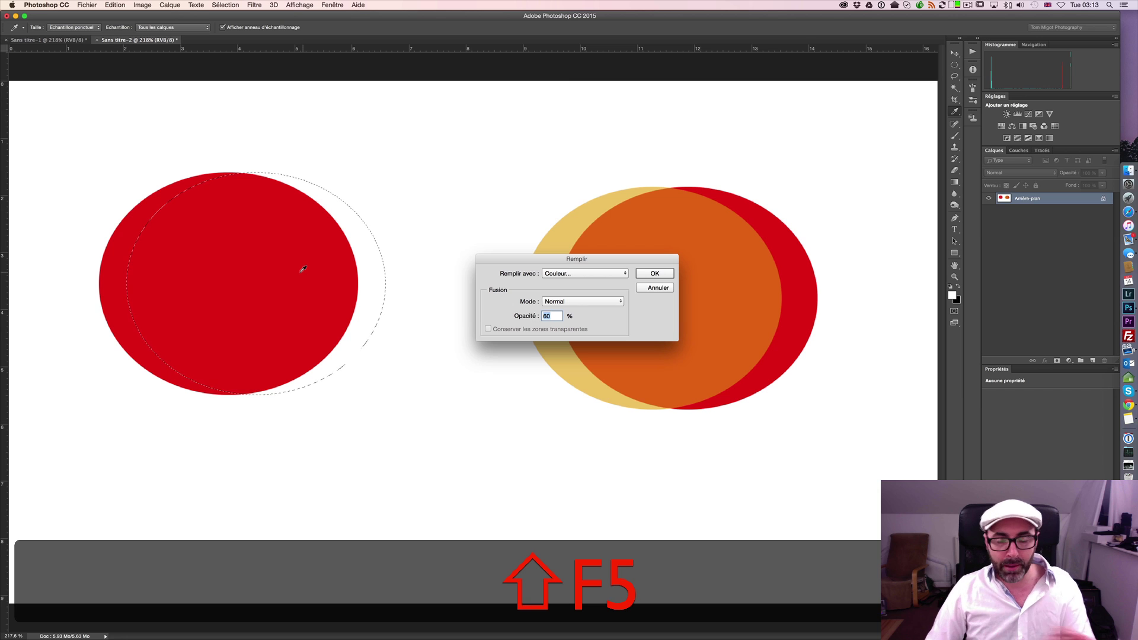
pyautogui.press('Return')
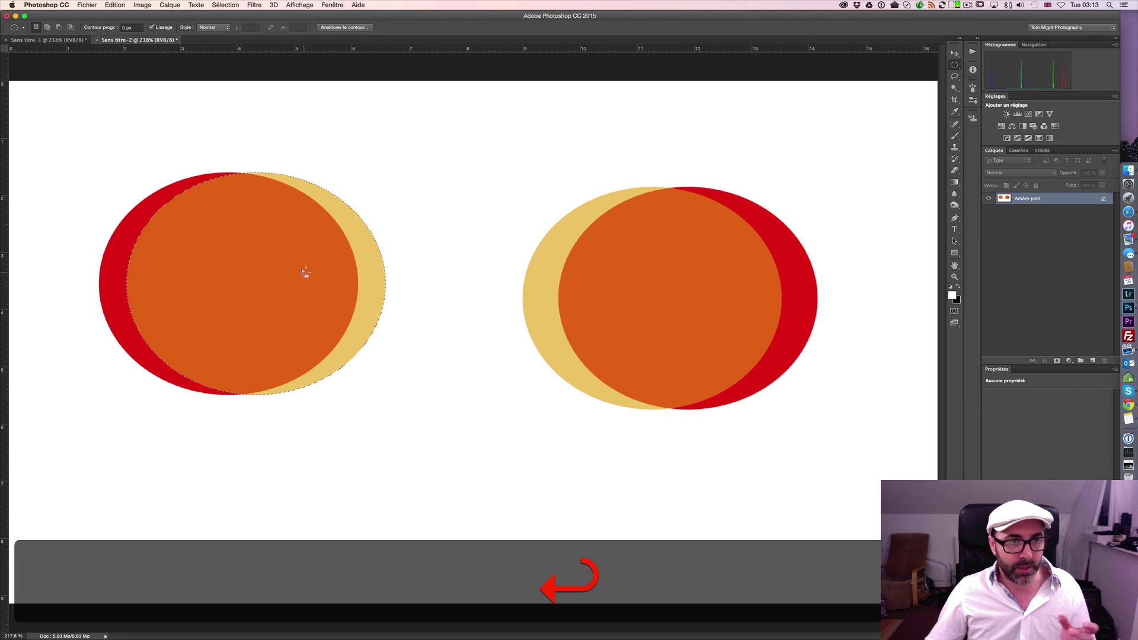
# Move the selection outline about 0.6 cm further right on the left group and fill it with green 5de613 at 60% opacity.
pyautogui.moveTo(252, 277); pyautogui.dragTo(288, 274)
pyautogui.press('shift')
pyautogui.hotkey('shift', 'F5')
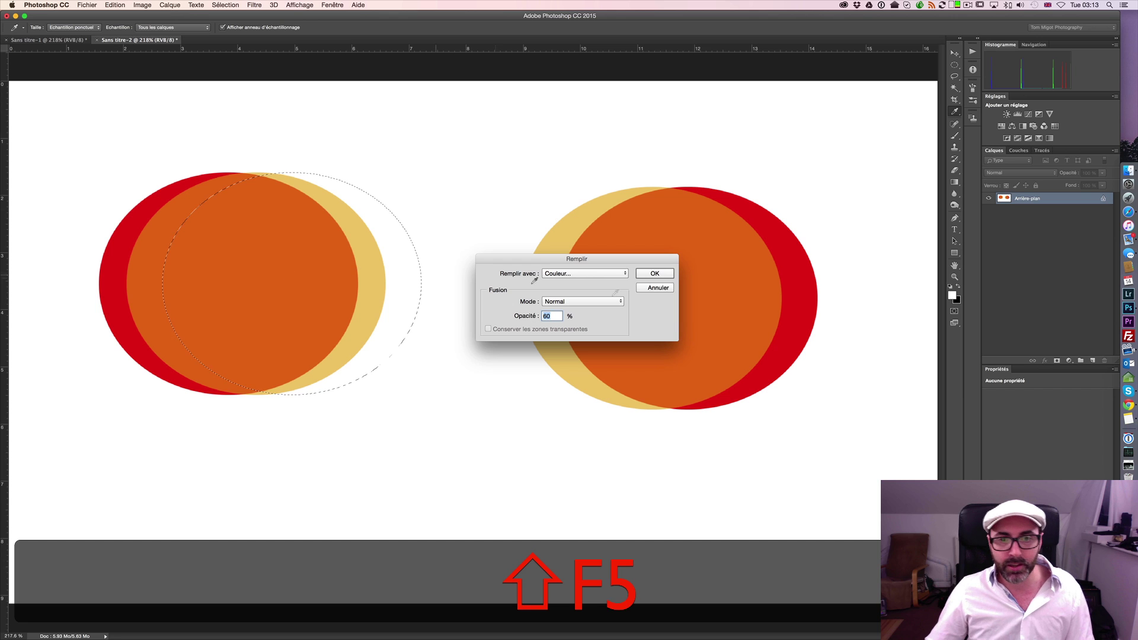
pyautogui.click(588, 274)
pyautogui.click(588, 275)
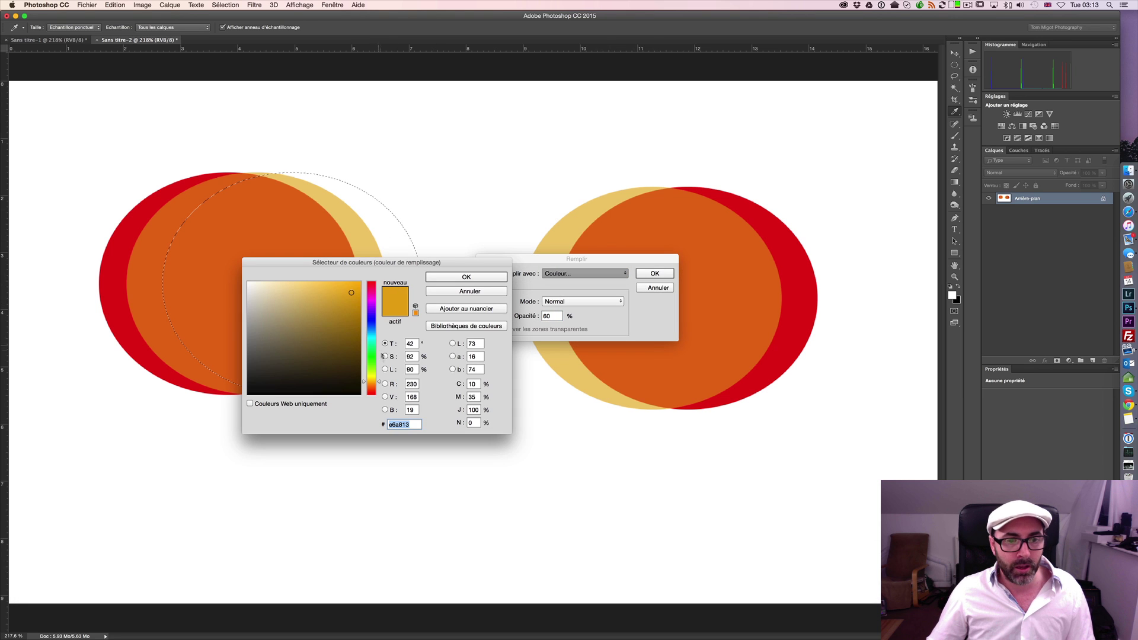
pyautogui.moveTo(379, 381); pyautogui.dragTo(379, 362)
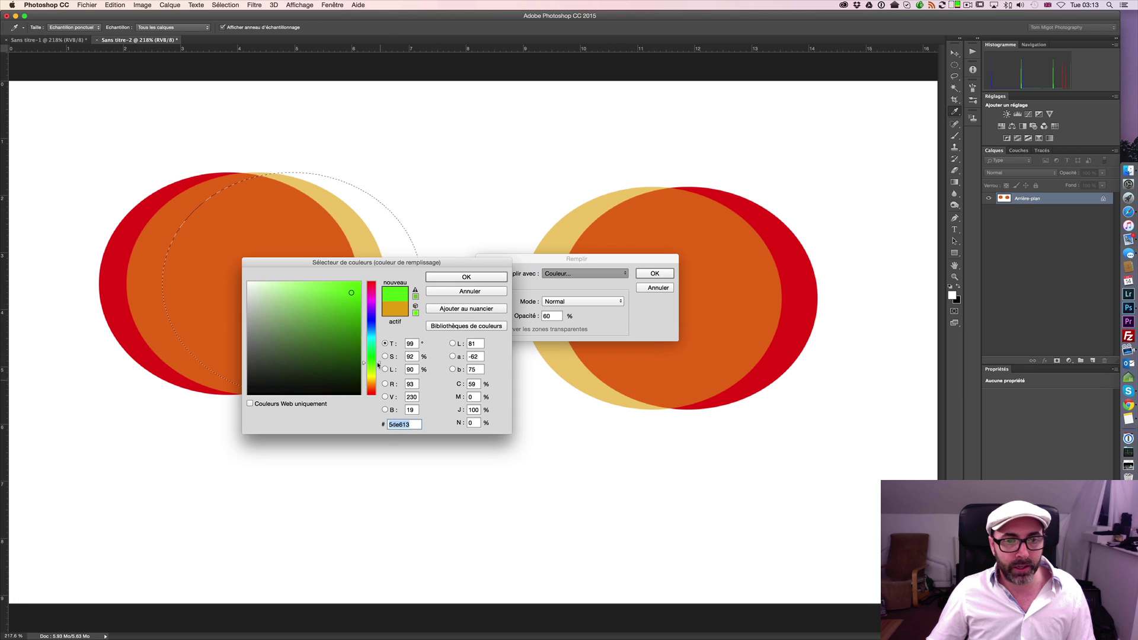
pyautogui.click(444, 277)
pyautogui.click(655, 274)
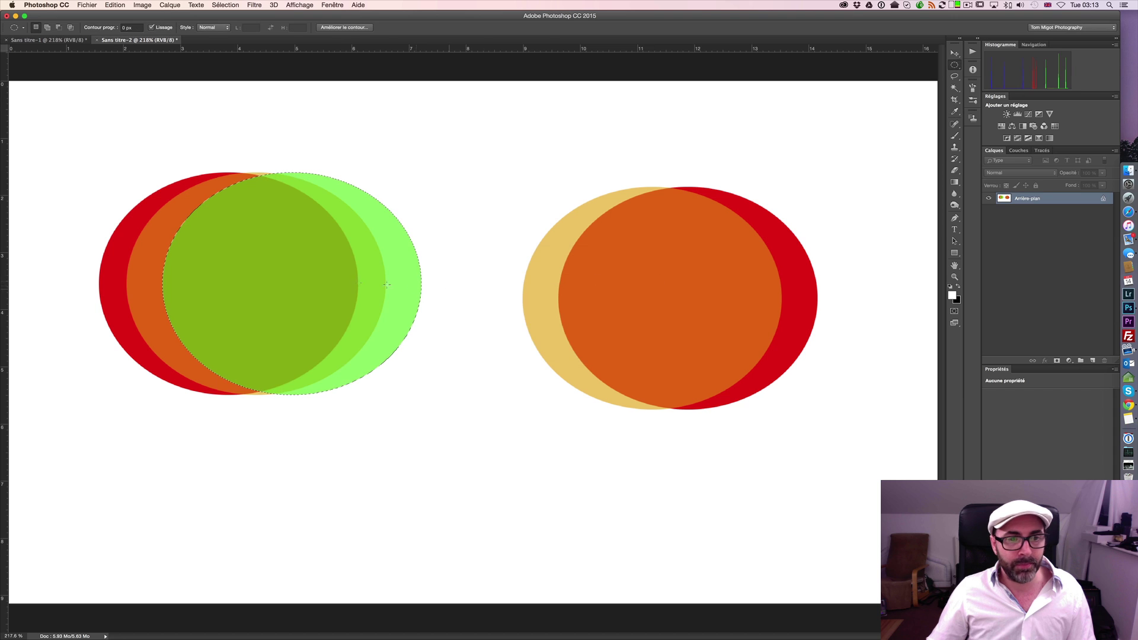
# Move the selection outline to the right group, about 0.7 cm left of its orange ellipse, and fill it with the same green.
pyautogui.moveTo(306, 287); pyautogui.dragTo(625, 299)
pyautogui.press('shift')
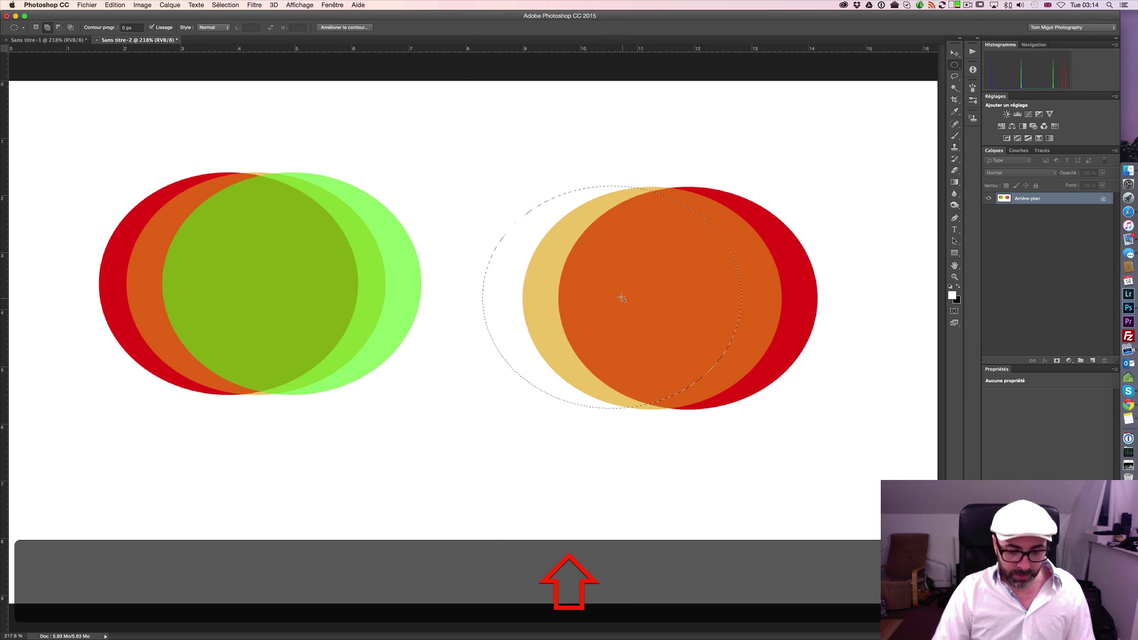
pyautogui.hotkey('shift', 'F5')
pyautogui.press('Return')
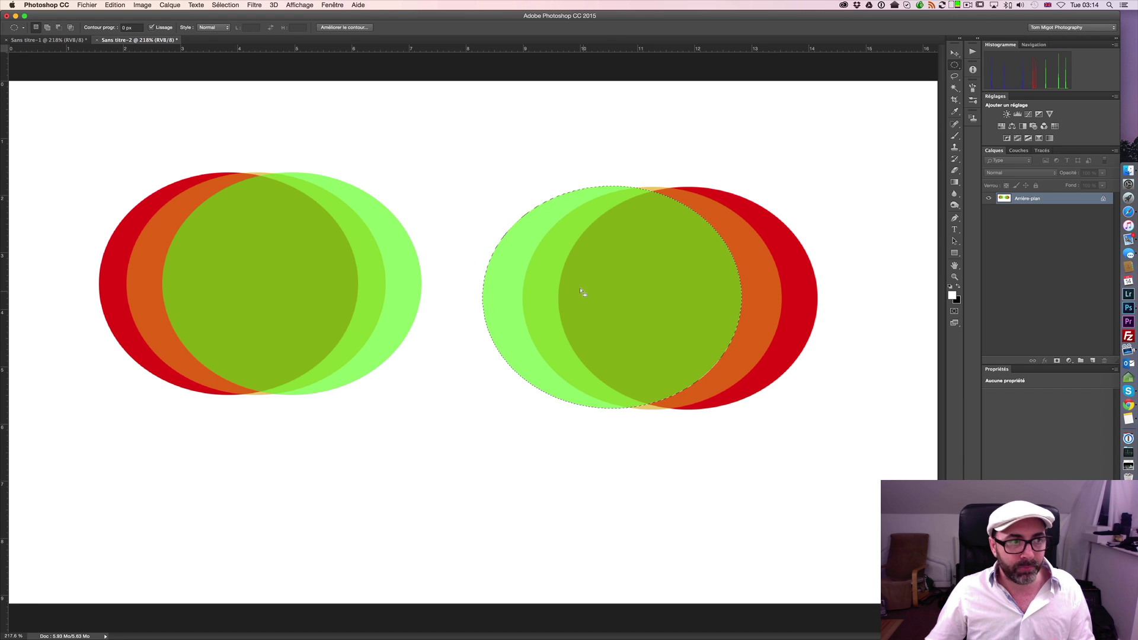
# Move the selection outline about 0.5 cm left on the right group and fill it with blue 131de6 at 60% opacity.
pyautogui.moveTo(590, 285); pyautogui.dragTo(560, 285)
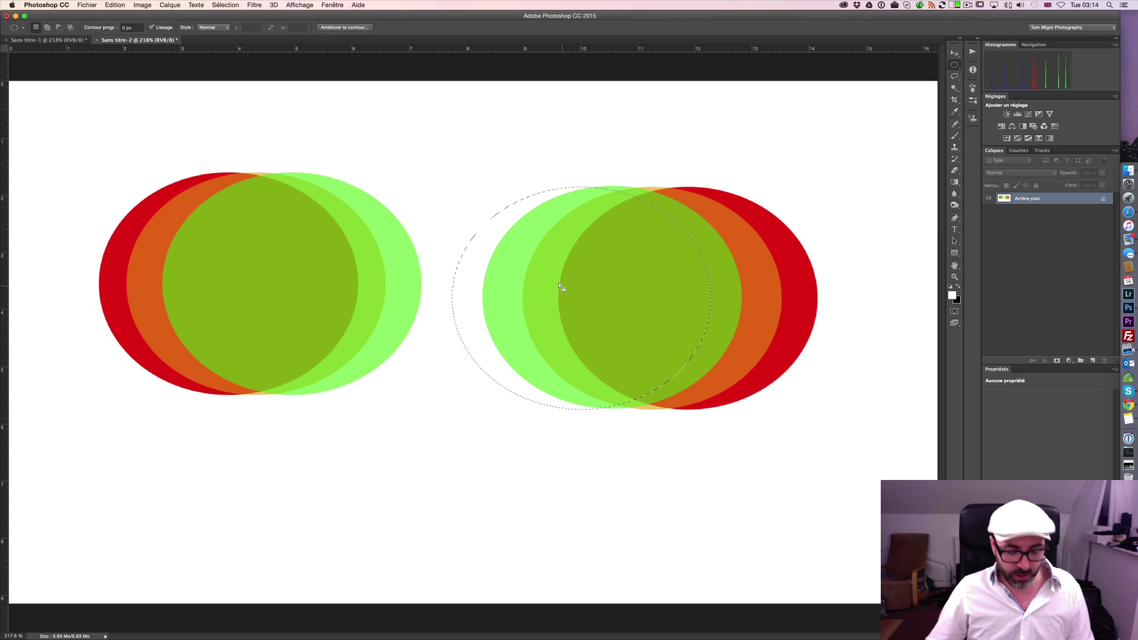
pyautogui.hotkey('shift', 'F5')
pyautogui.click(578, 274)
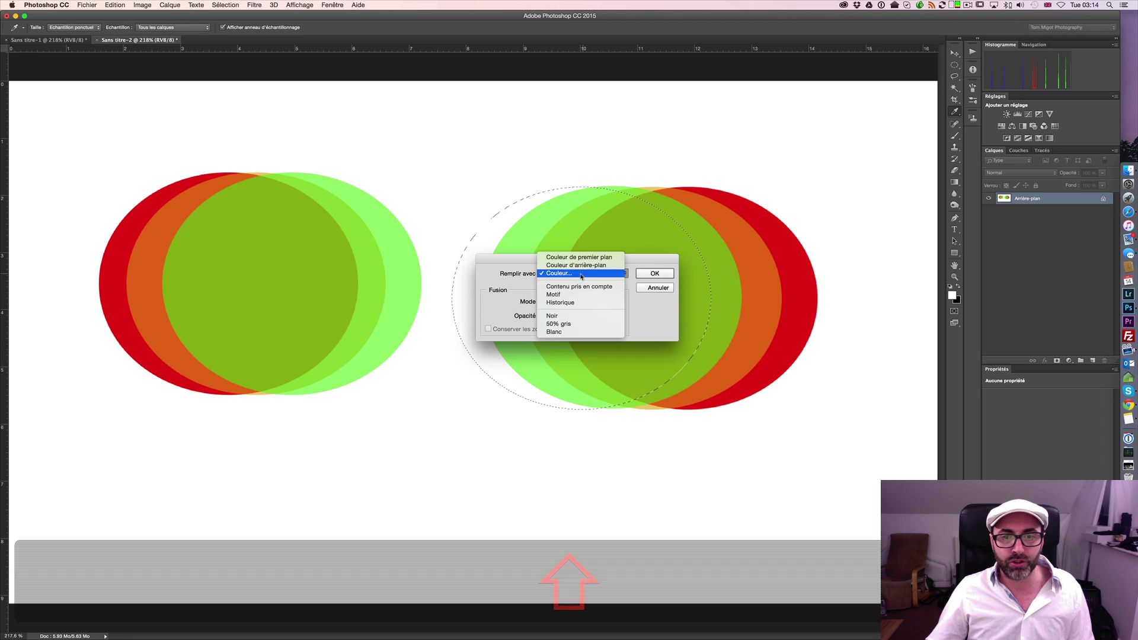
pyautogui.click(575, 277)
pyautogui.moveTo(379, 366); pyautogui.dragTo(380, 320)
pyautogui.click(443, 279)
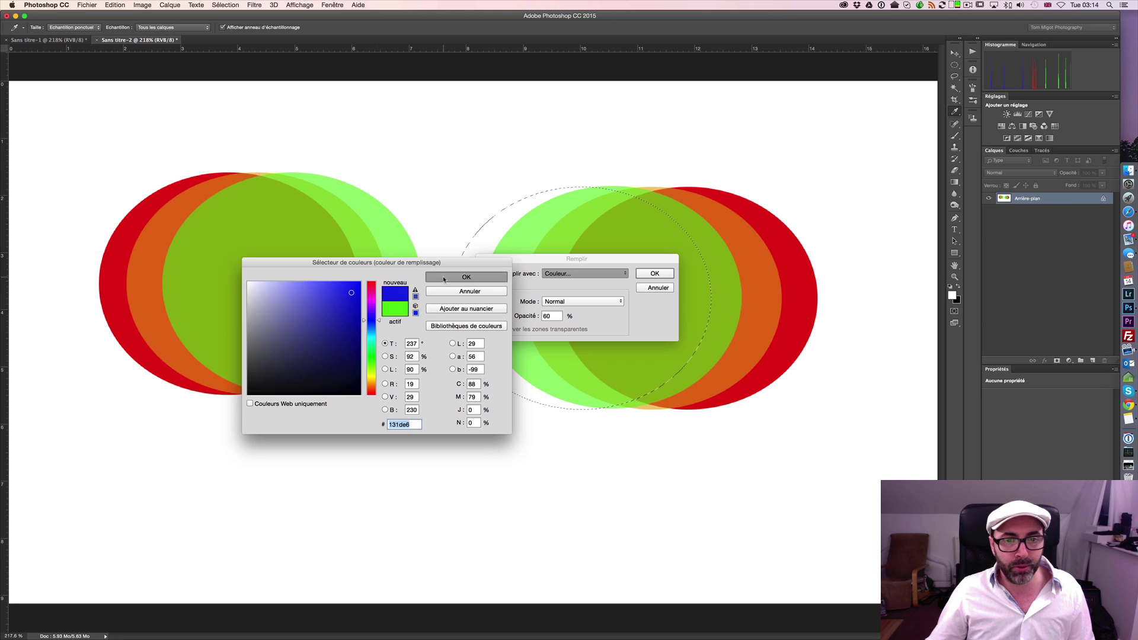
pyautogui.click(647, 277)
# Move the outline to the left group, about 0.4 cm right of its green ellipse, fill it with the same blue, and deselect.
pyautogui.moveTo(586, 290); pyautogui.dragTo(320, 274)
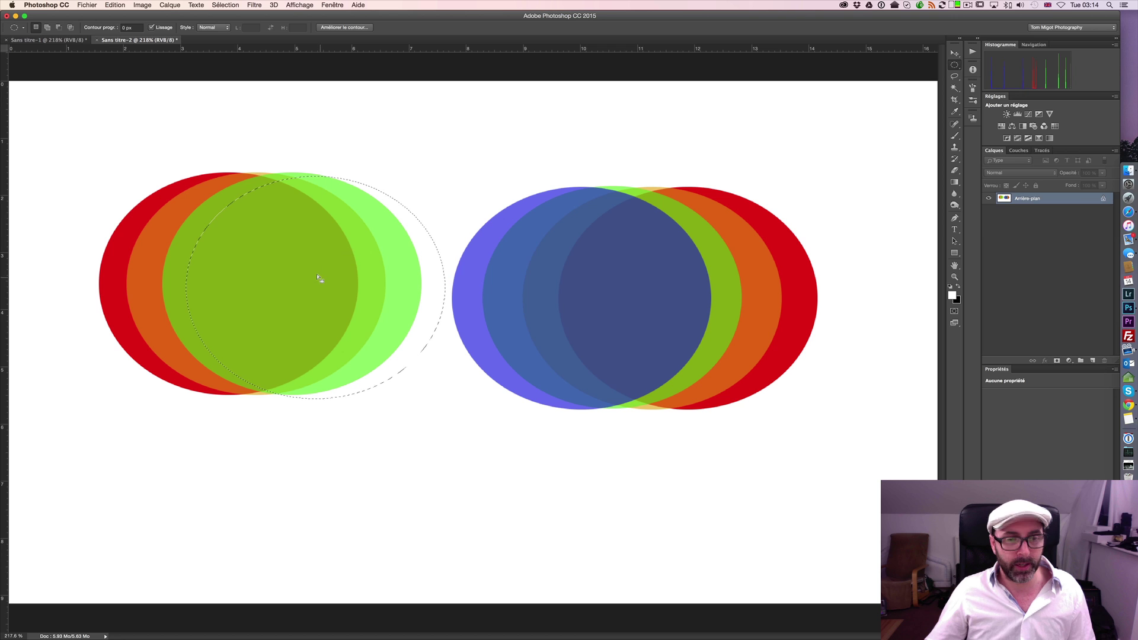
pyautogui.hotkey('shift', 'F5')
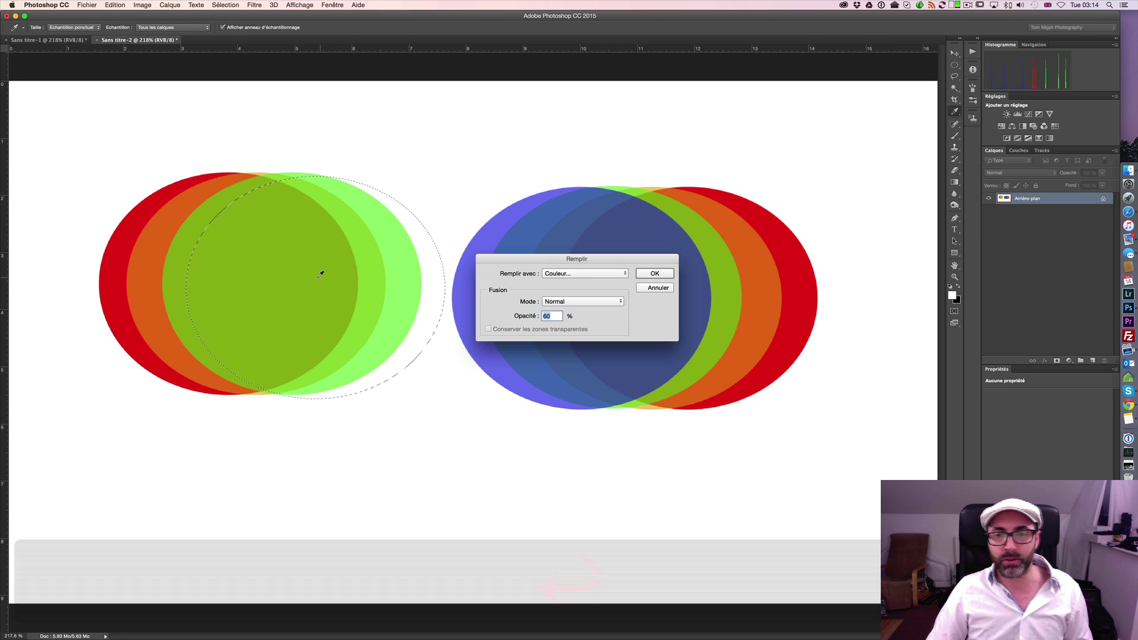
pyautogui.press('Return')
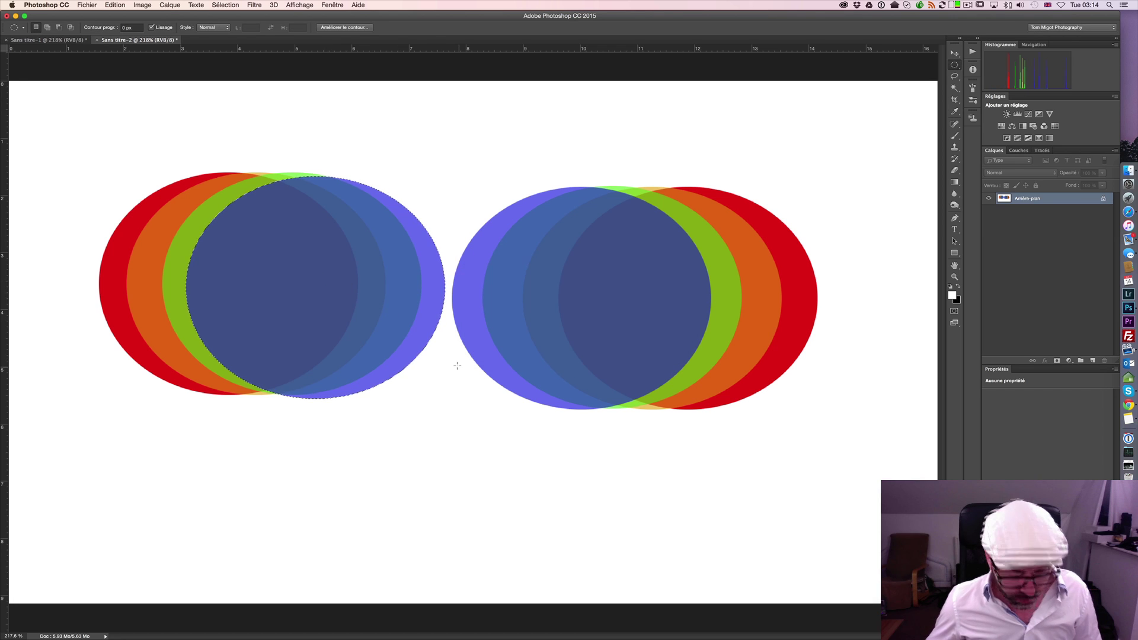
pyautogui.press('super+d')
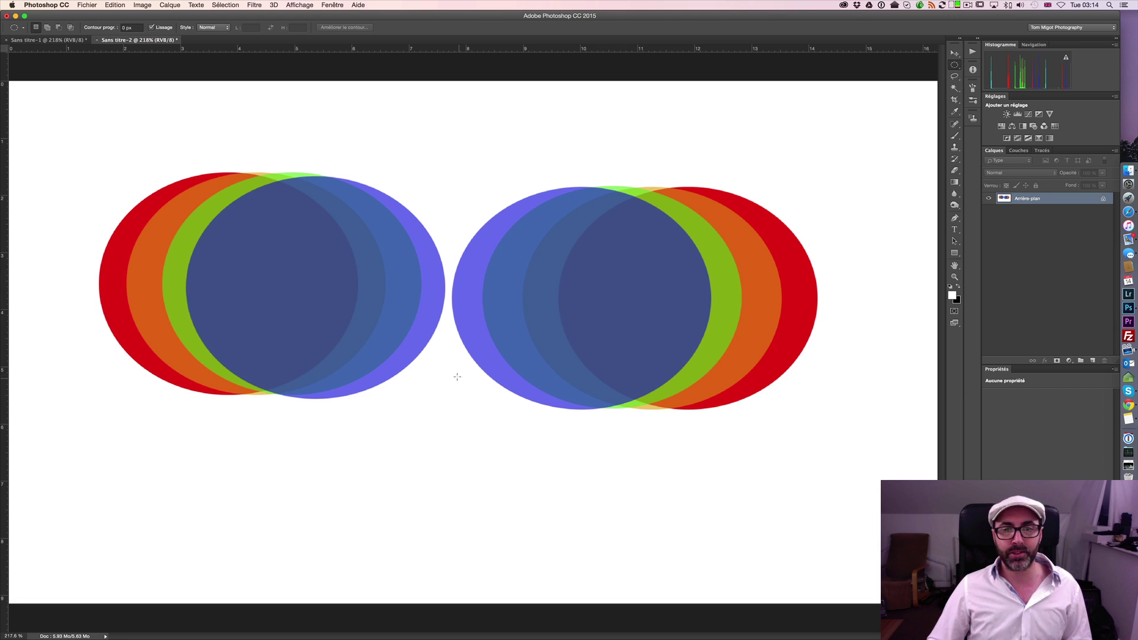
# Activate the Magic Wand tool and select the red areas of both ellipse groups by sampling the left red crescent.
pyautogui.click(955, 89)
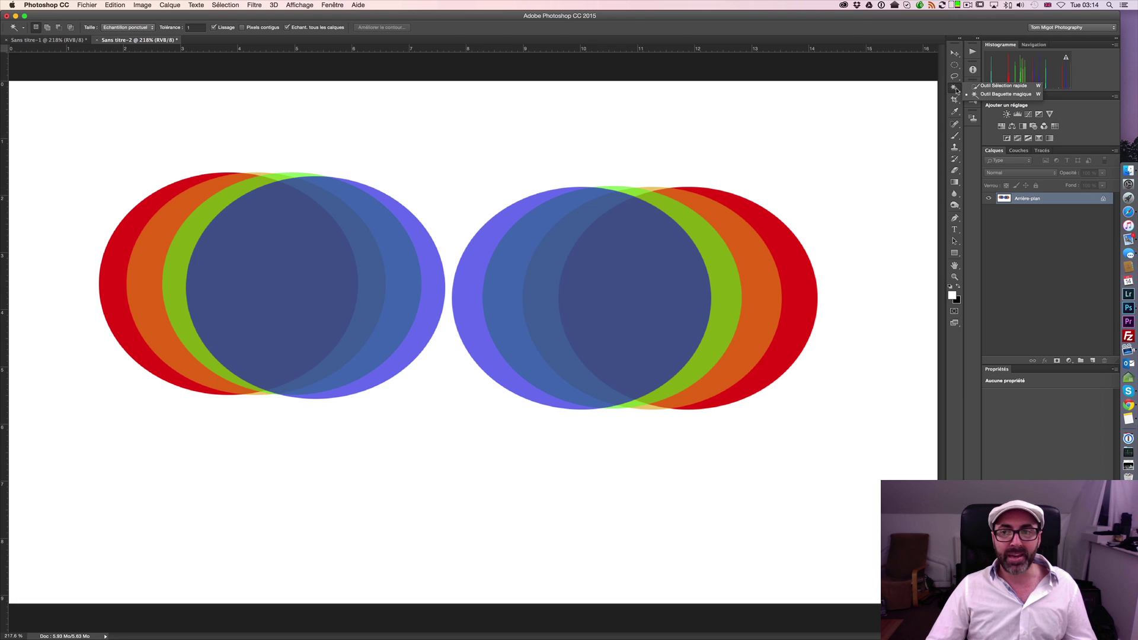
pyautogui.click(955, 89)
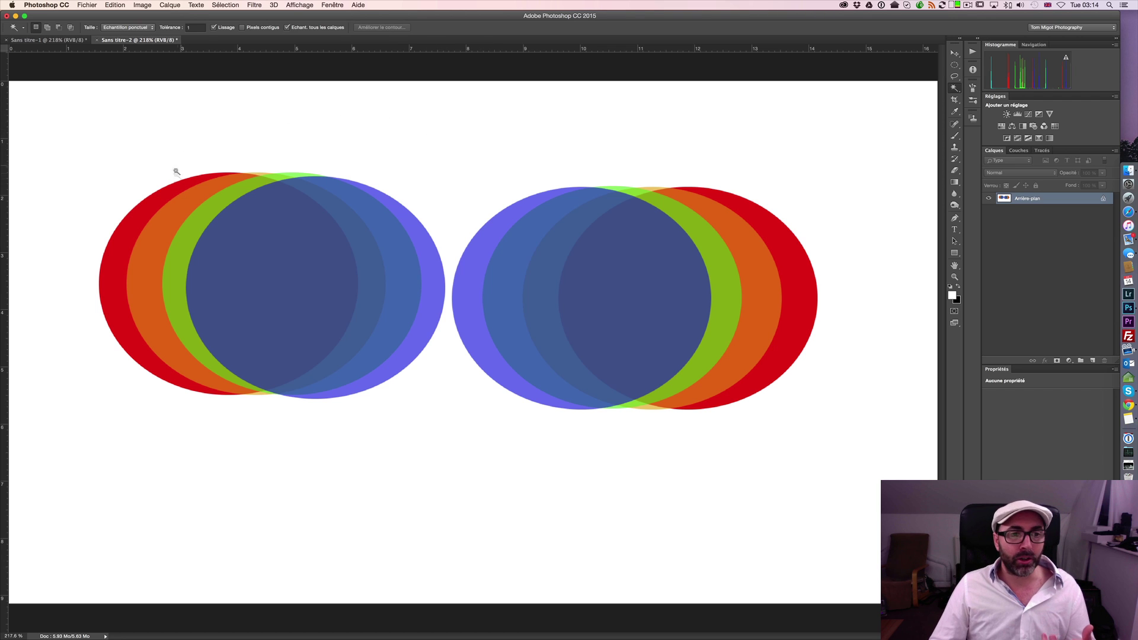
pyautogui.click(165, 190)
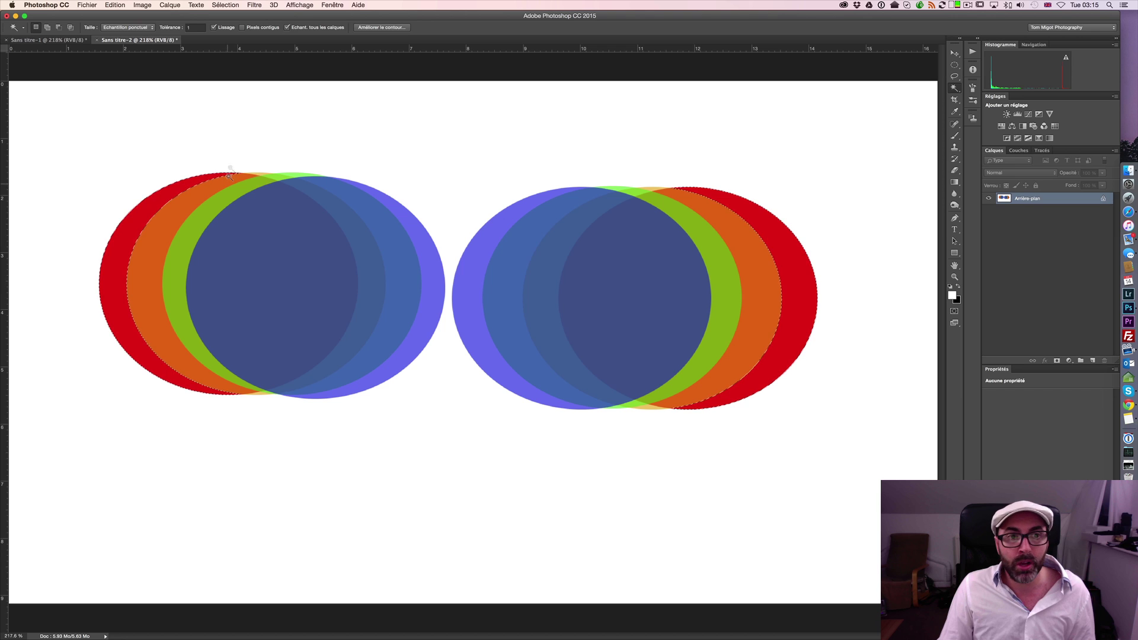
# Enable contiguous pixels for the Magic Wand, clear the selection, and select only the left group's red crescent.
pyautogui.click(265, 28)
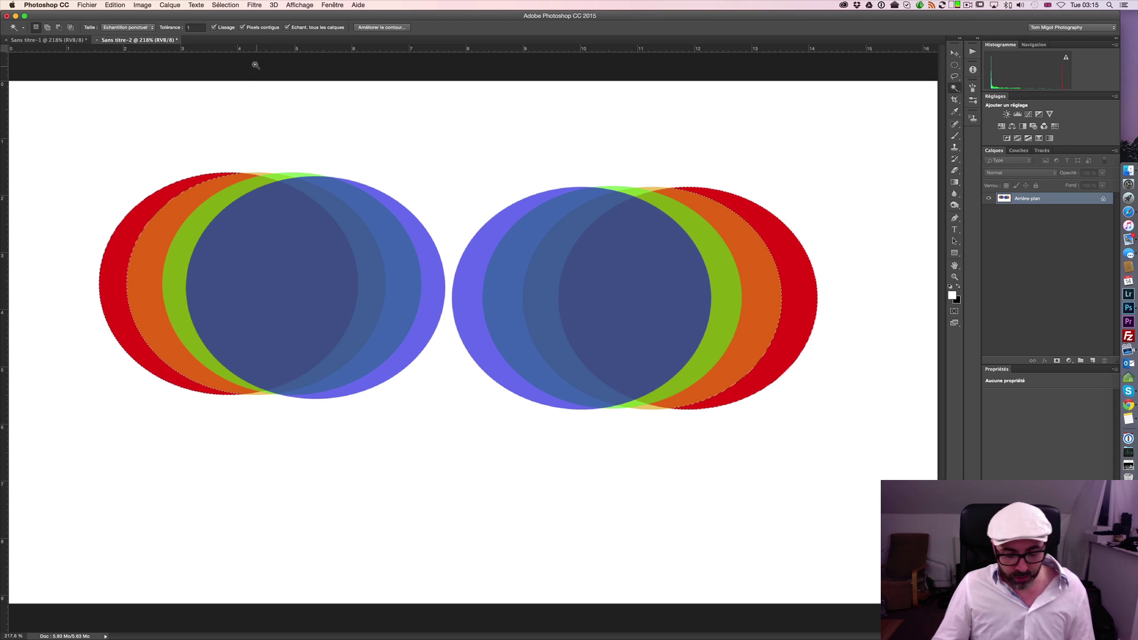
pyautogui.press('super+d')
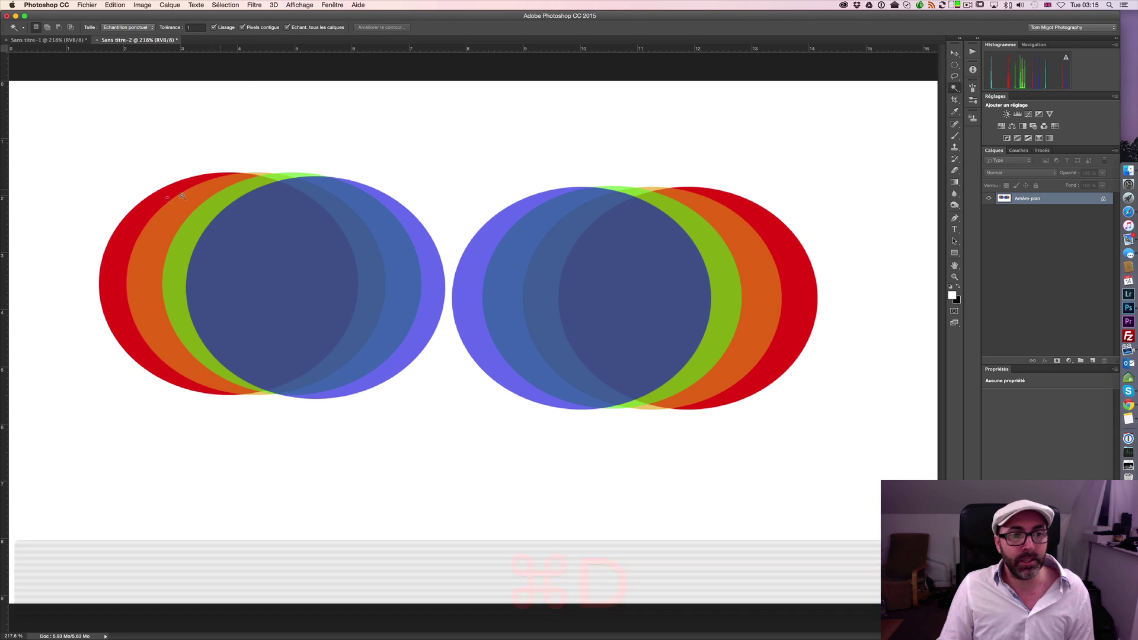
pyautogui.click(170, 193)
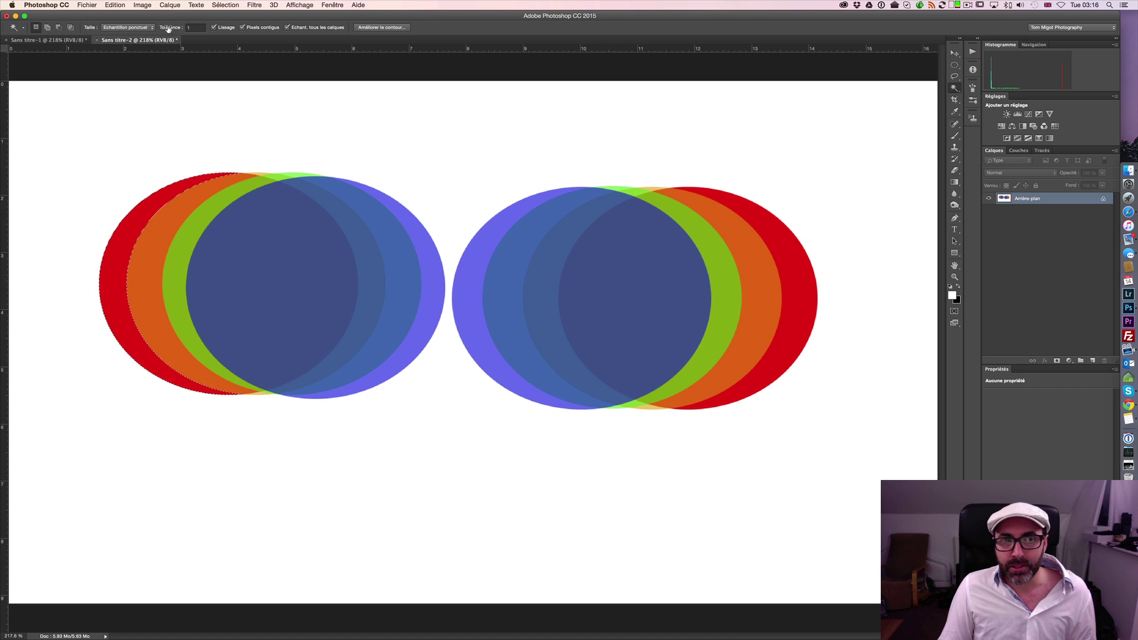
# Set the Magic Wand tolerance to 150, deselect, and make a new selection by sampling the left group's red crescent.
pyautogui.click(190, 28)
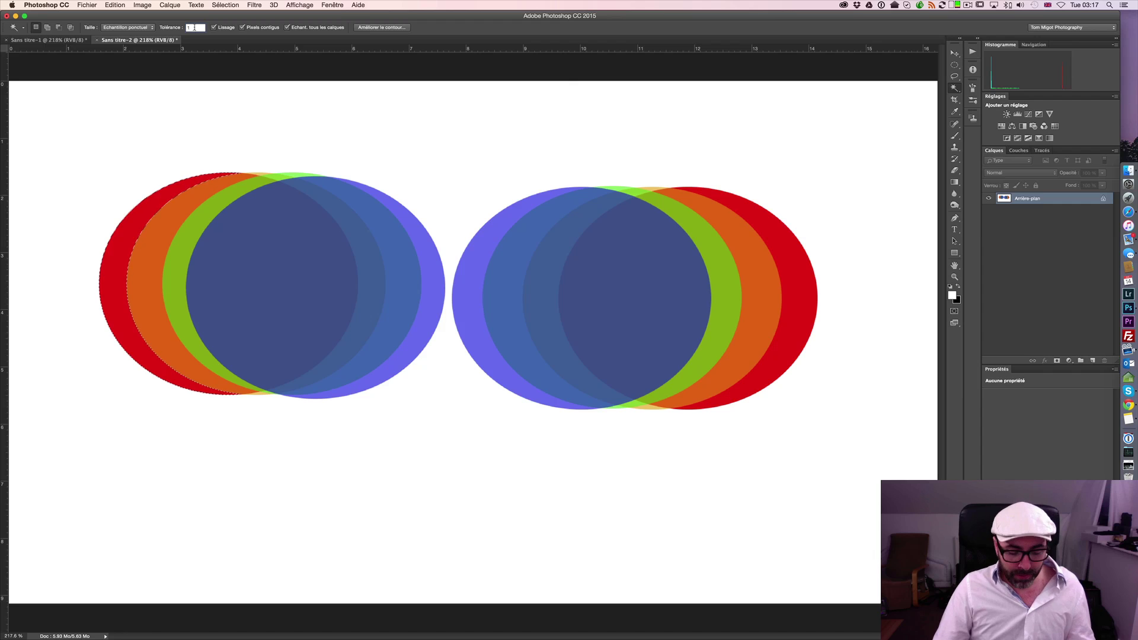
pyautogui.write('100')
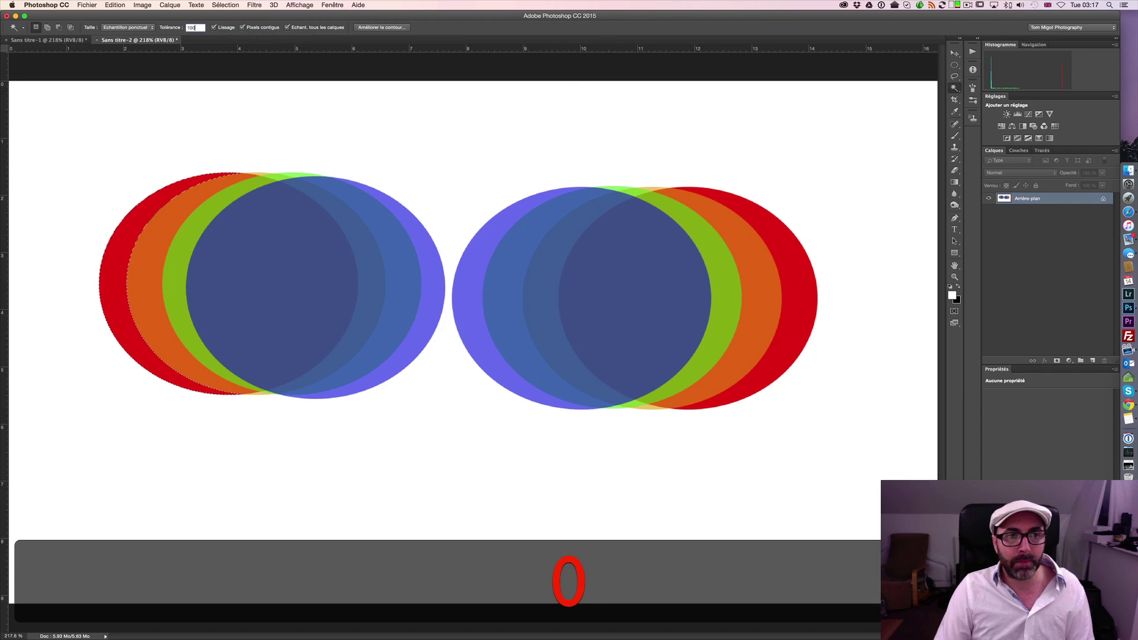
pyautogui.press('BackSpace')
pyautogui.write('50')
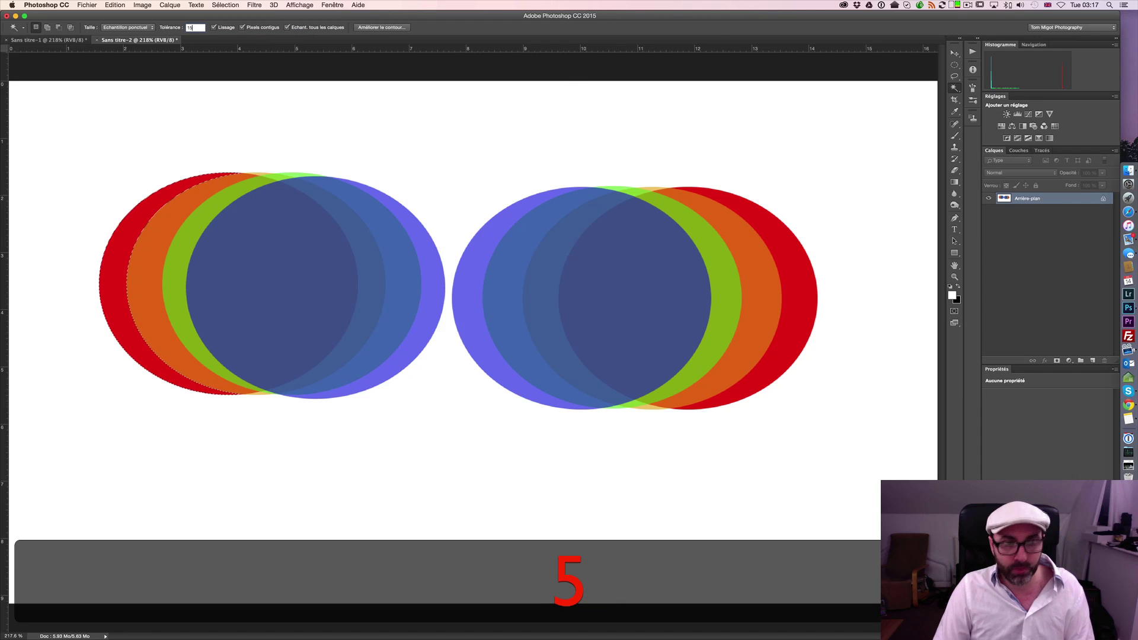
pyautogui.press('Return')
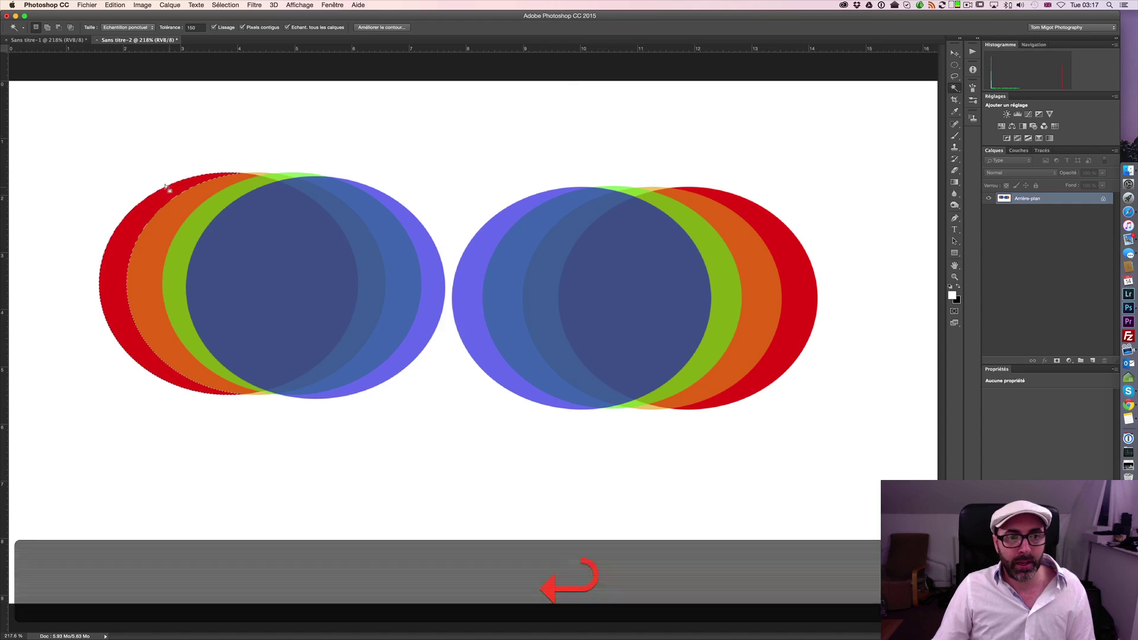
pyautogui.press('super+d')
pyautogui.click(160, 197)
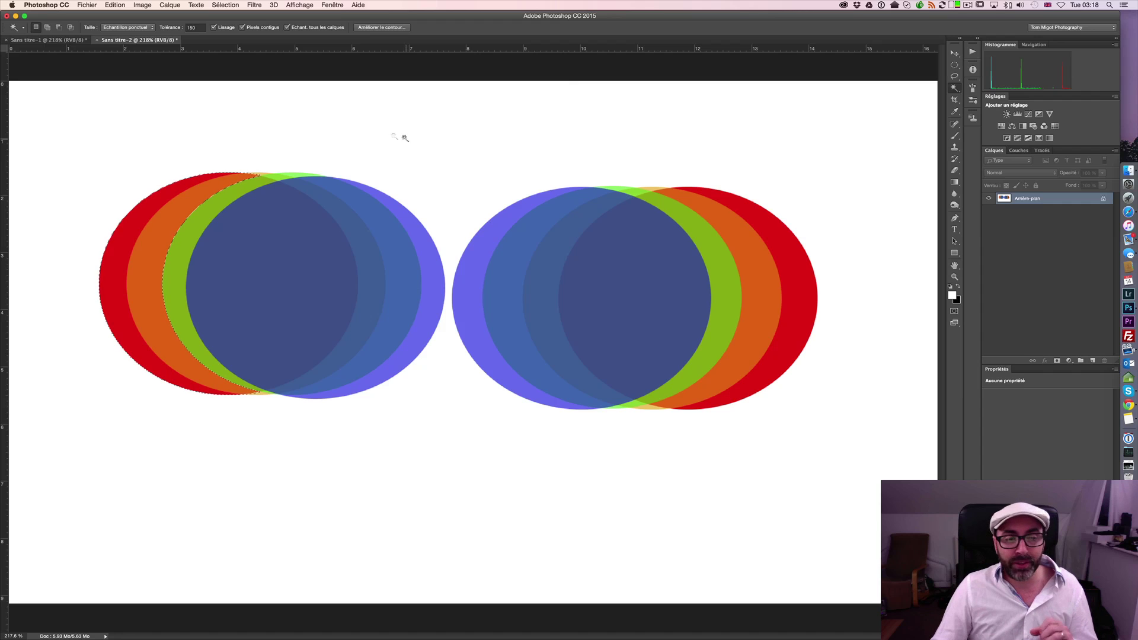
pyautogui.click(133, 27)
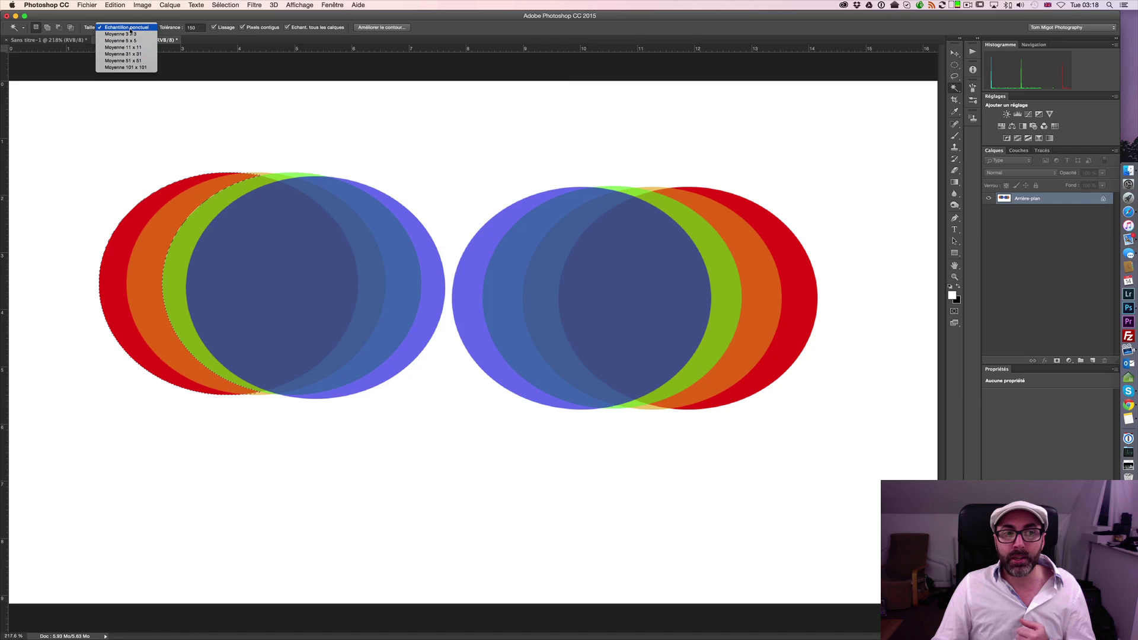
pyautogui.click(131, 27)
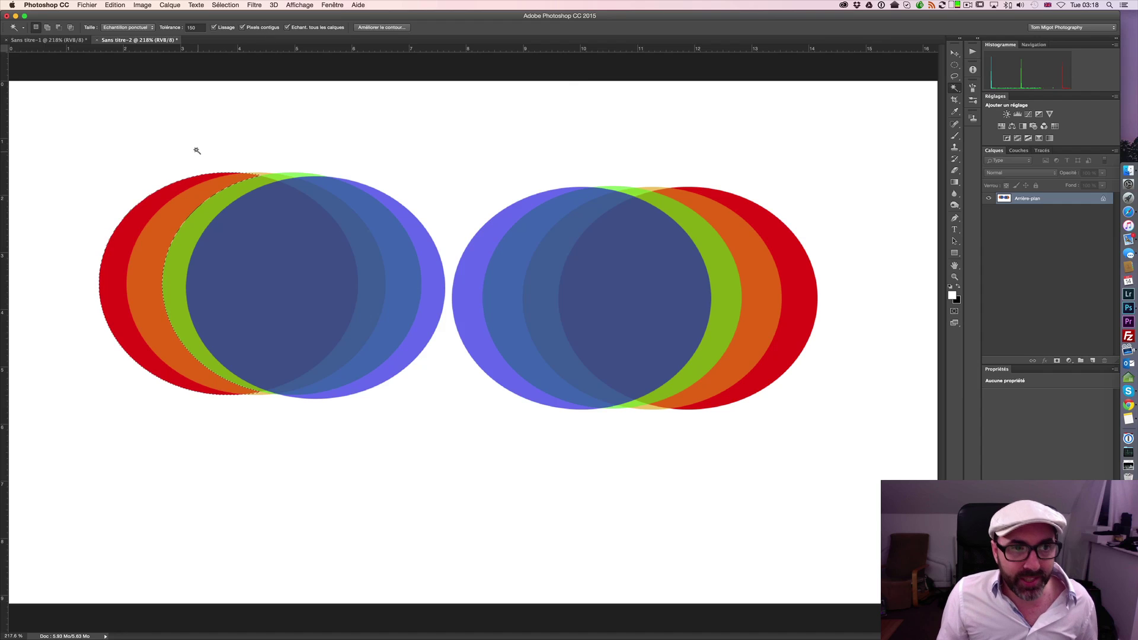
# Set the Magic Wand tolerance to 1, deselect, and select the left group's red crescent.
pyautogui.click(192, 28)
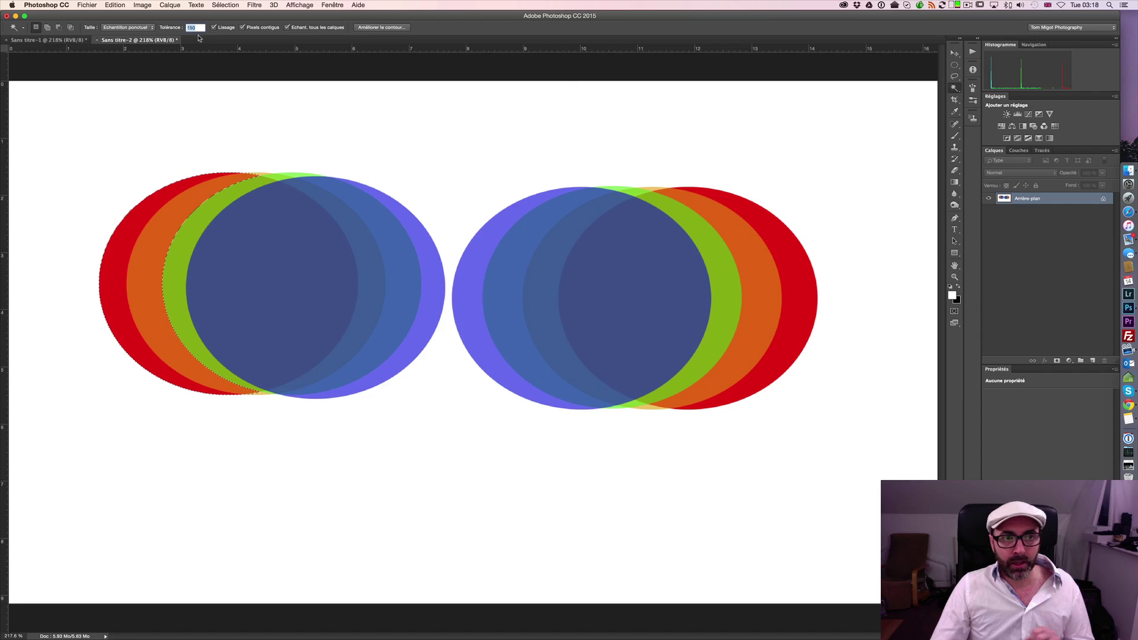
pyautogui.write('1')
pyautogui.press('Return')
pyautogui.press('super+d')
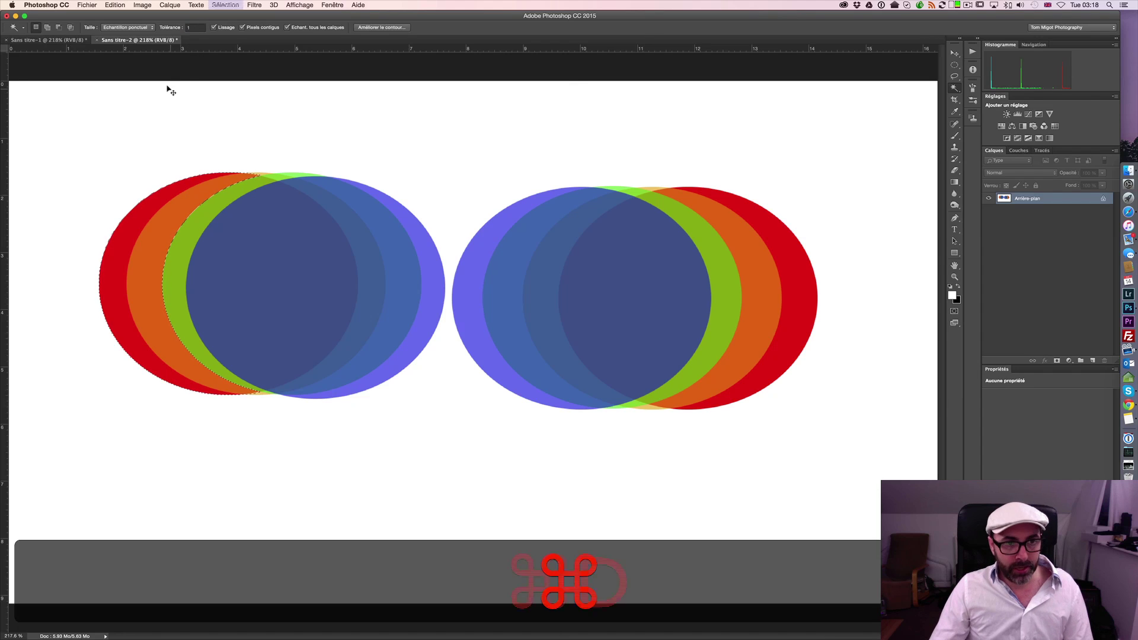
pyautogui.click(140, 218)
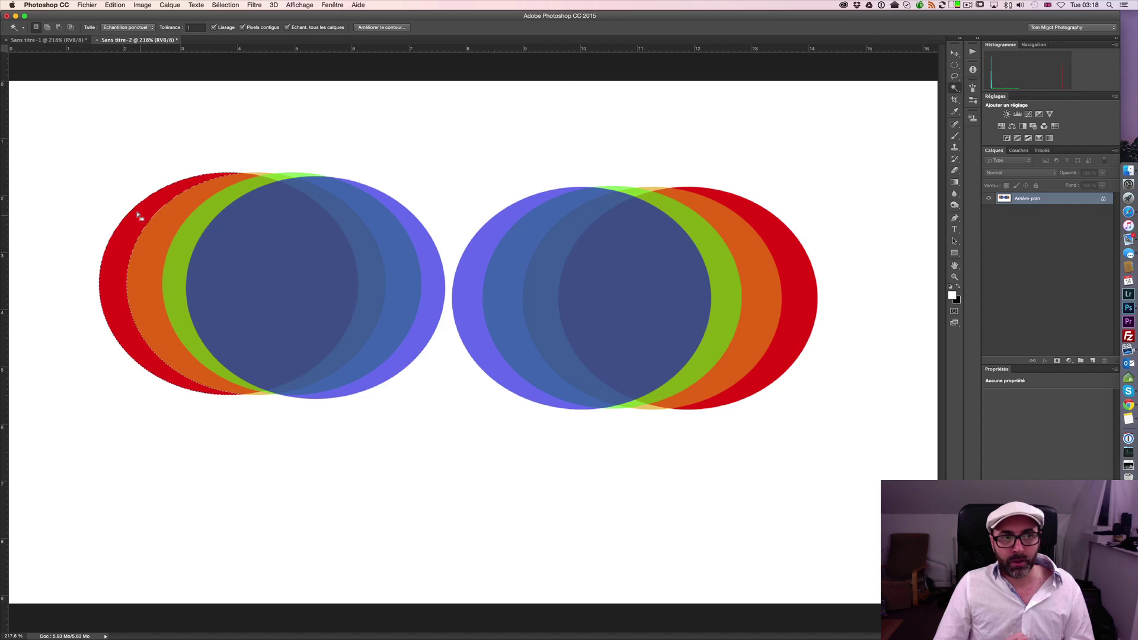
# Add the left group's orange and green crescents to the selection, then subtract the orange crescent.
pyautogui.click(47, 28)
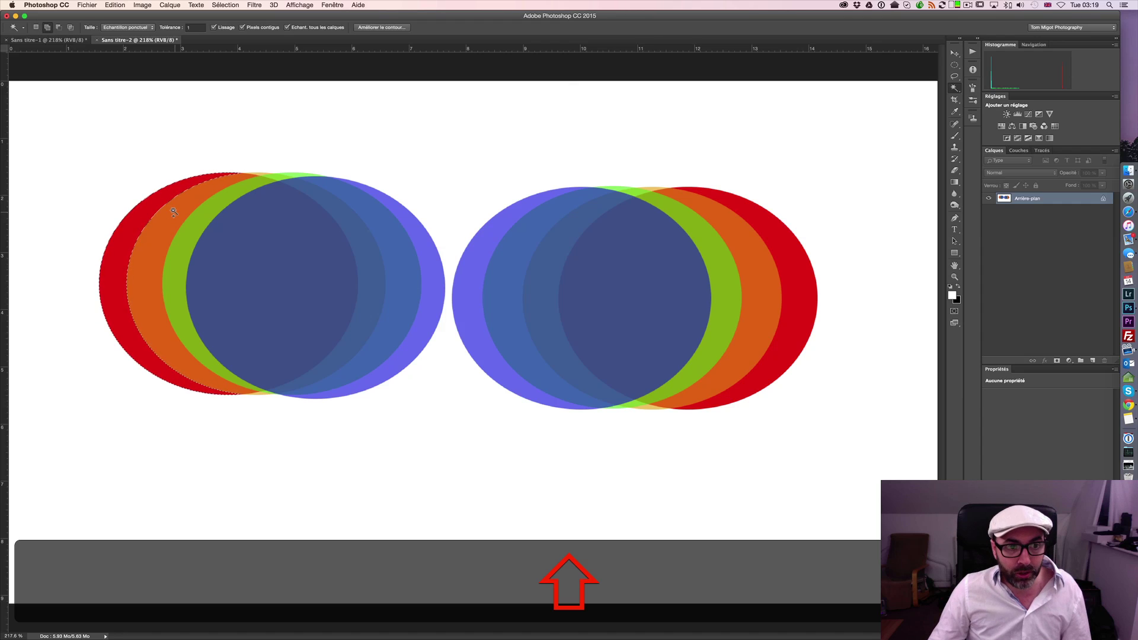
pyautogui.keyDown('shift'); pyautogui.click(174, 211); pyautogui.keyUp('shift')
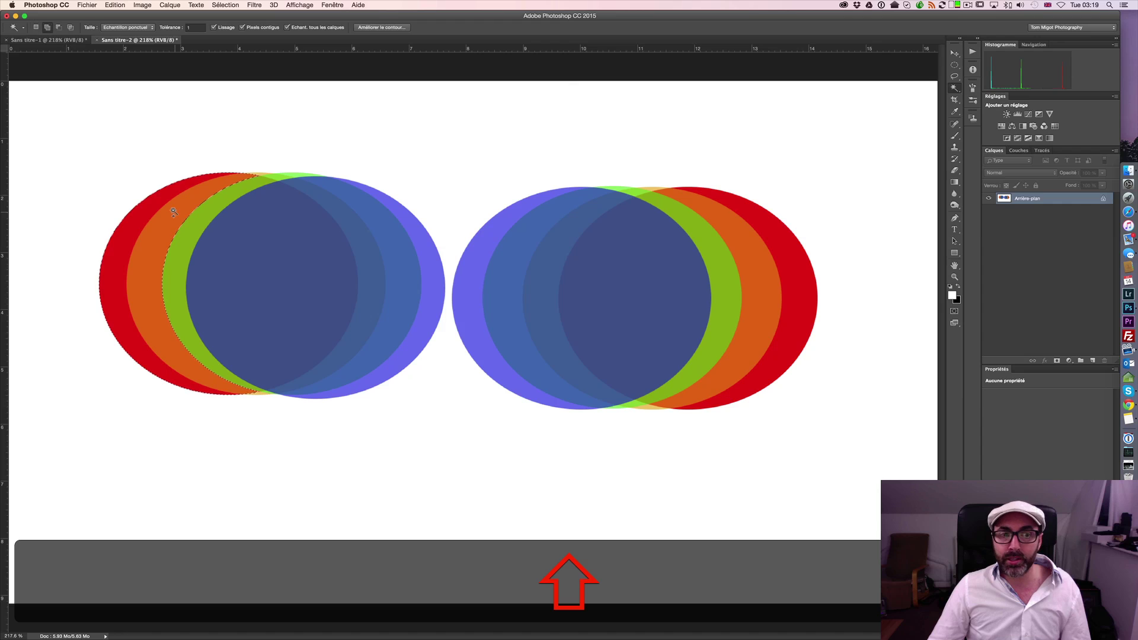
pyautogui.keyDown('shift'); pyautogui.click(203, 214); pyautogui.keyUp('shift')
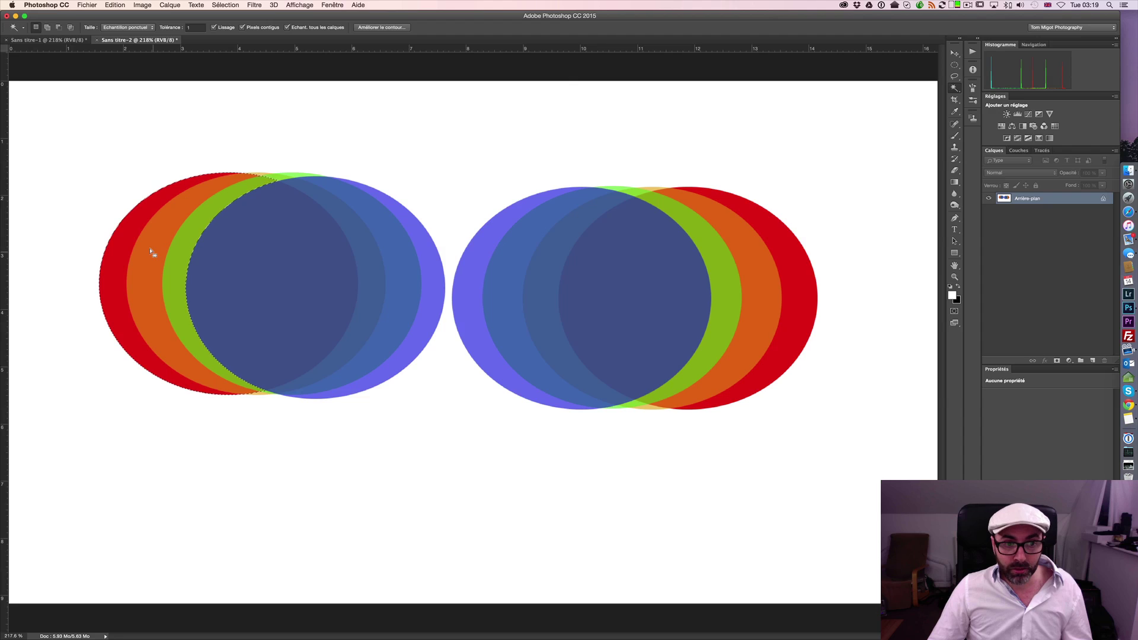
pyautogui.press('alt')
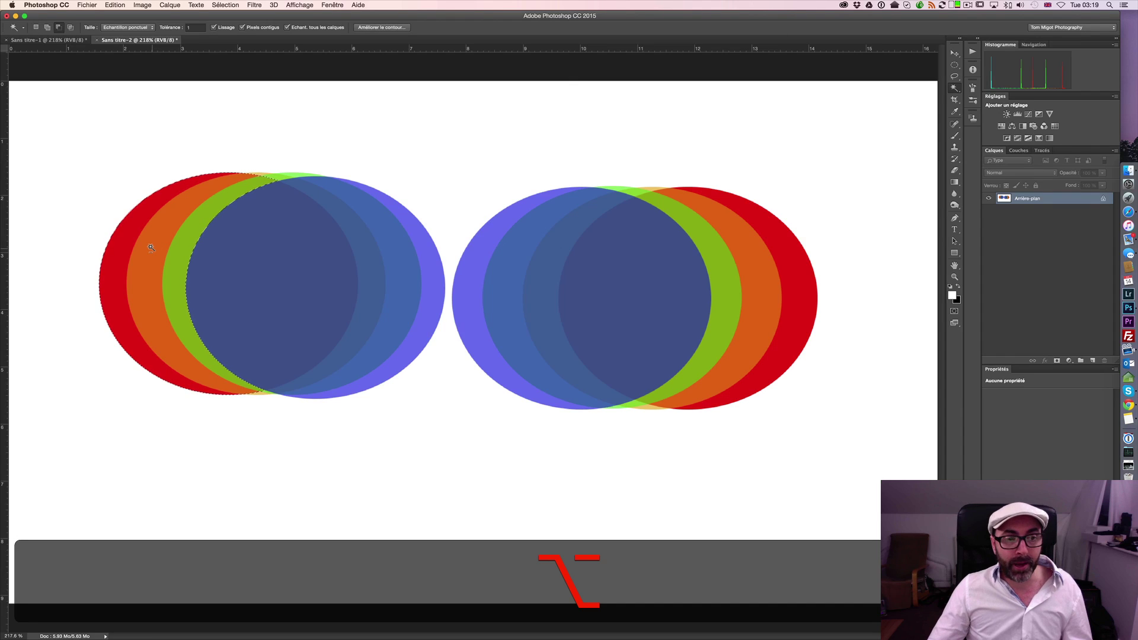
pyautogui.keyDown('alt'); pyautogui.click(159, 245); pyautogui.keyUp('alt')
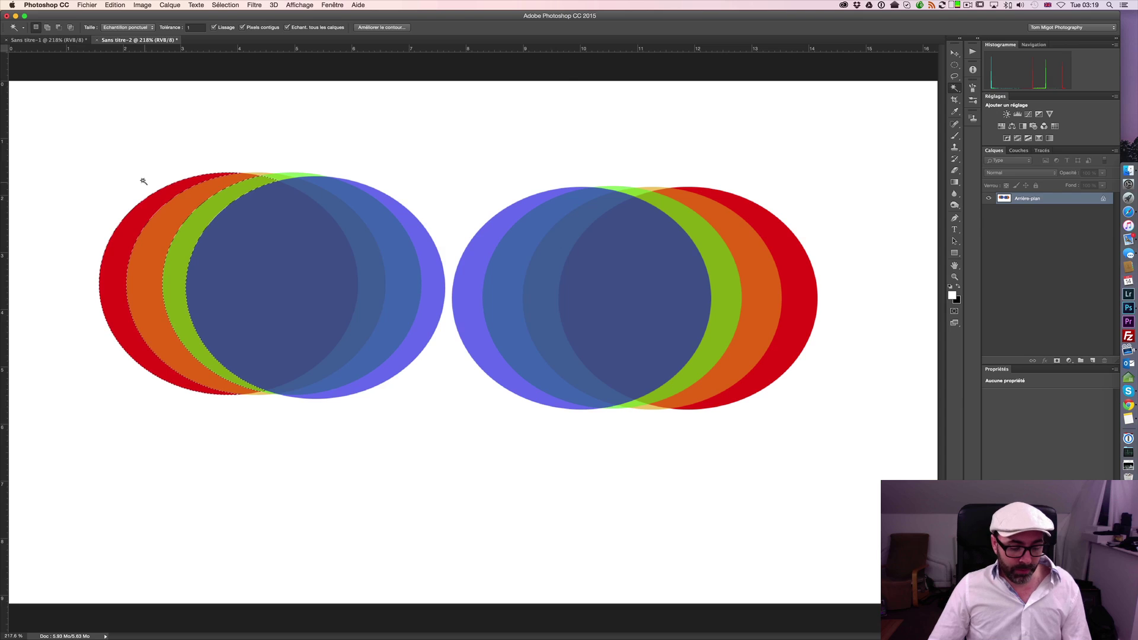
# Fill the selected red and green crescents with the background colour at 100% opacity and reactivate the Magic Wand tool.
pyautogui.hotkey('shift', 'F5')
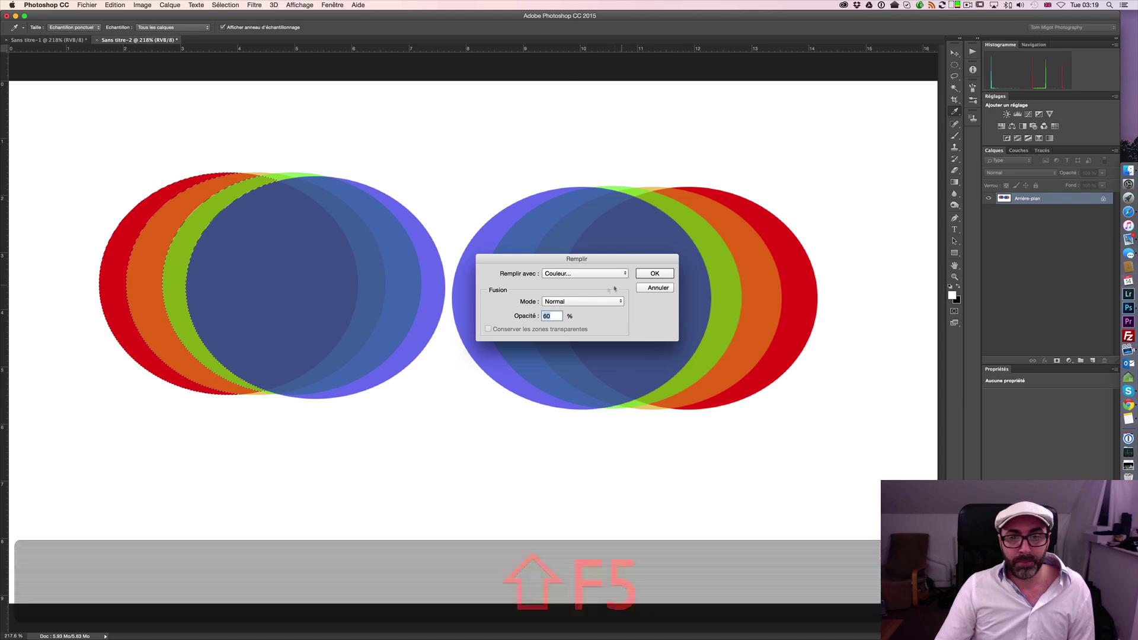
pyautogui.click(575, 273)
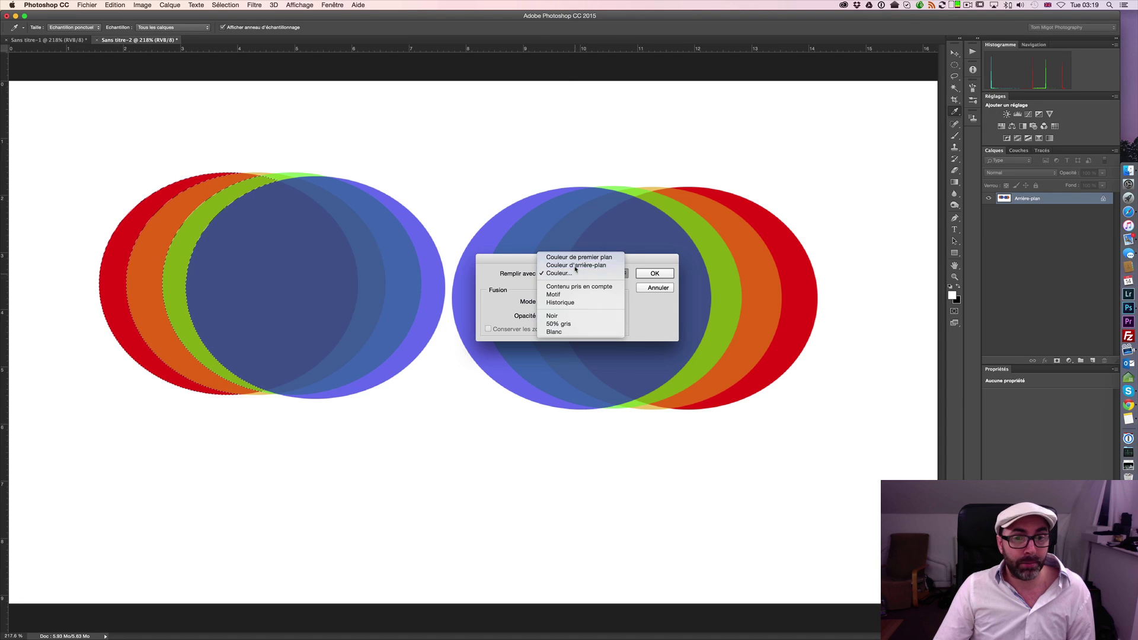
pyautogui.click(575, 265)
pyautogui.write('100')
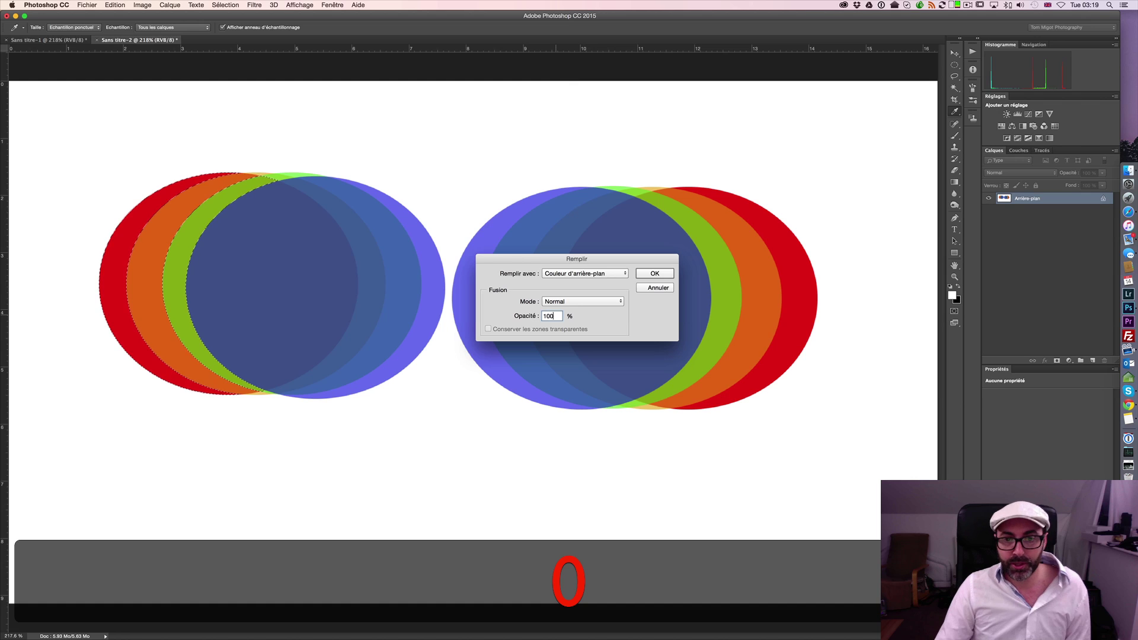
pyautogui.click(650, 274)
pyautogui.press('w')
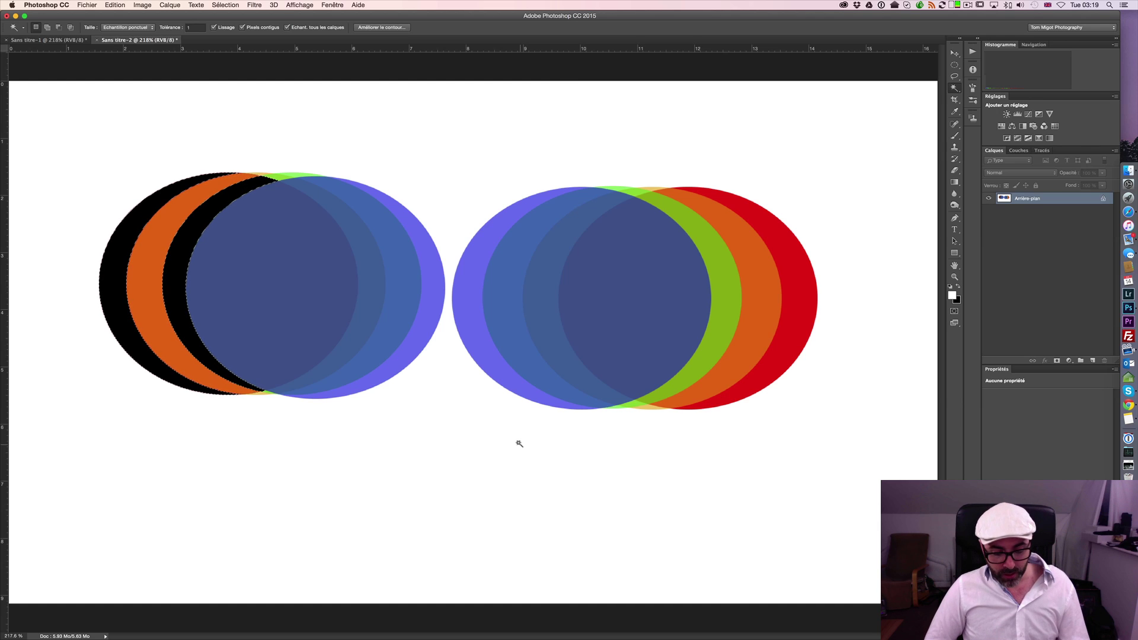
# Step backward and forward through the history to undo and reapply the black fill, and view the undo commands.
pyautogui.press('alt+super+z')
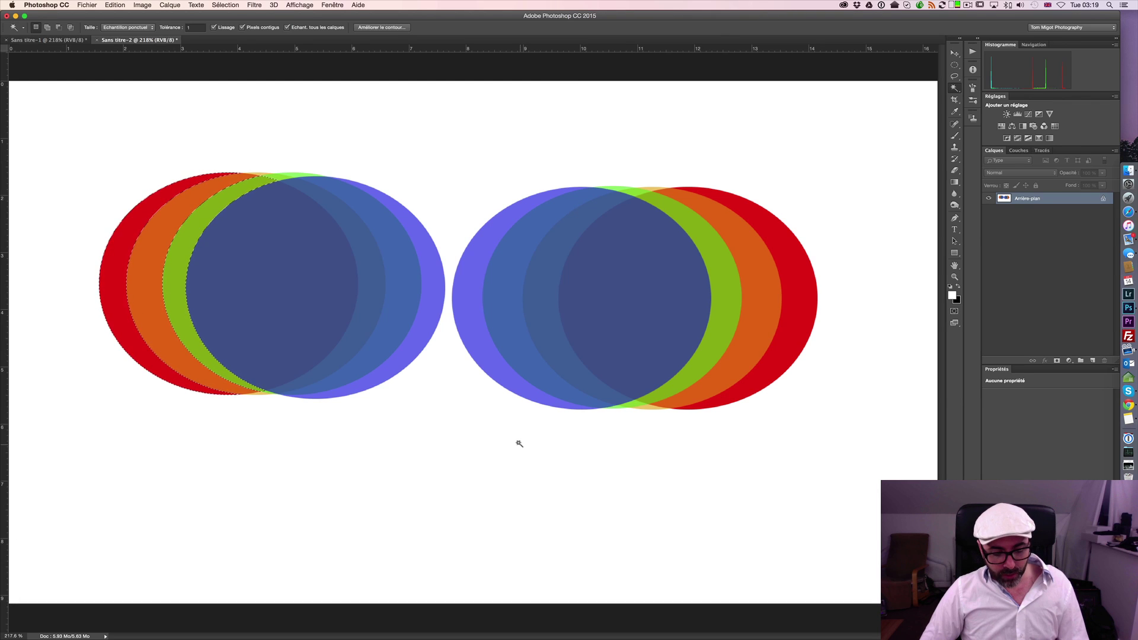
pyautogui.press('shift+super+z')
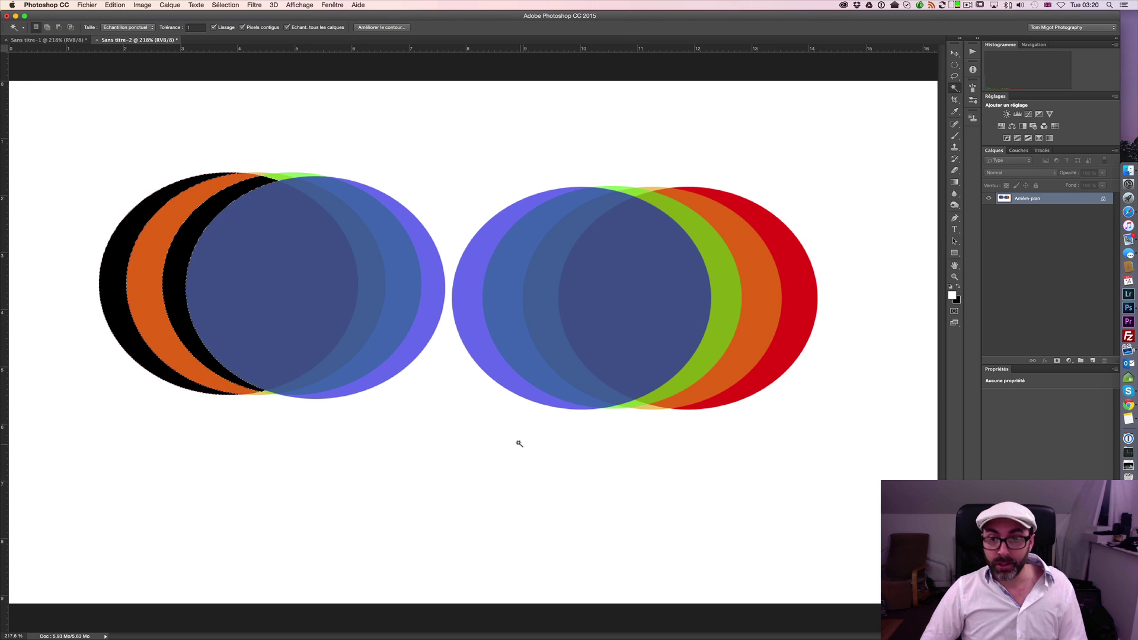
pyautogui.press('alt+super')
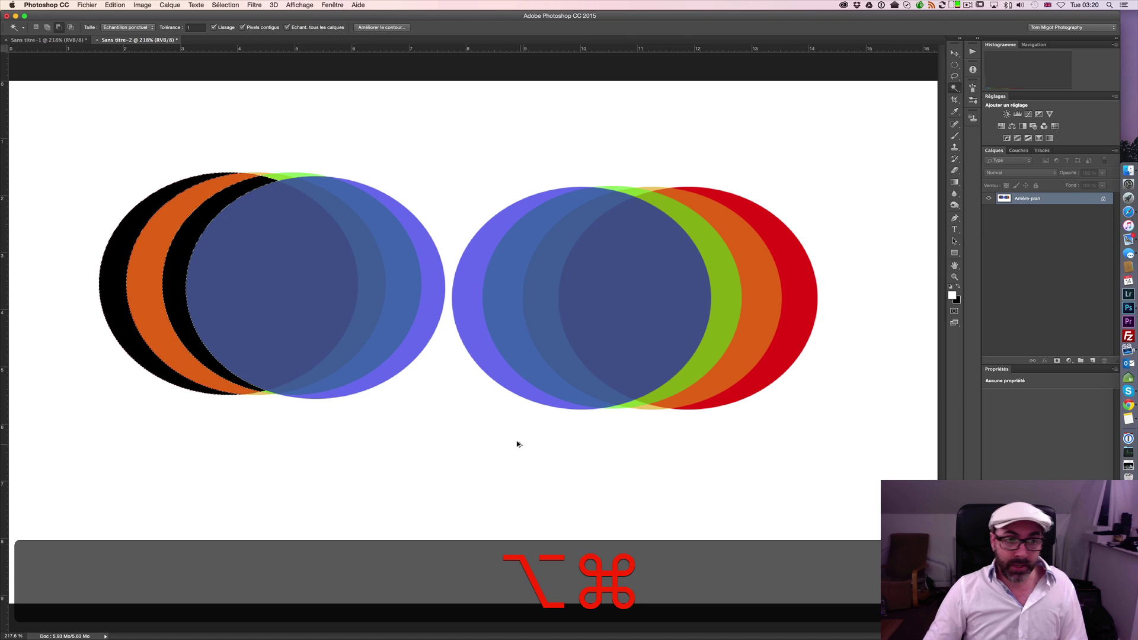
pyautogui.press('alt+super+z')
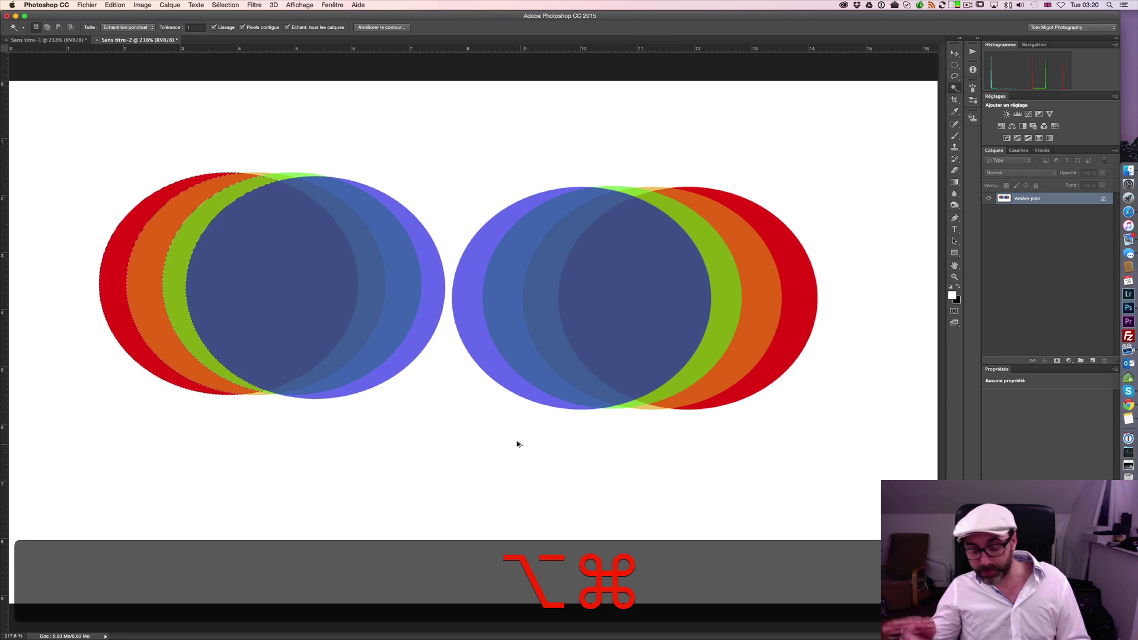
pyautogui.press('shift')
pyautogui.press('super')
pyautogui.press('super+shift+z')
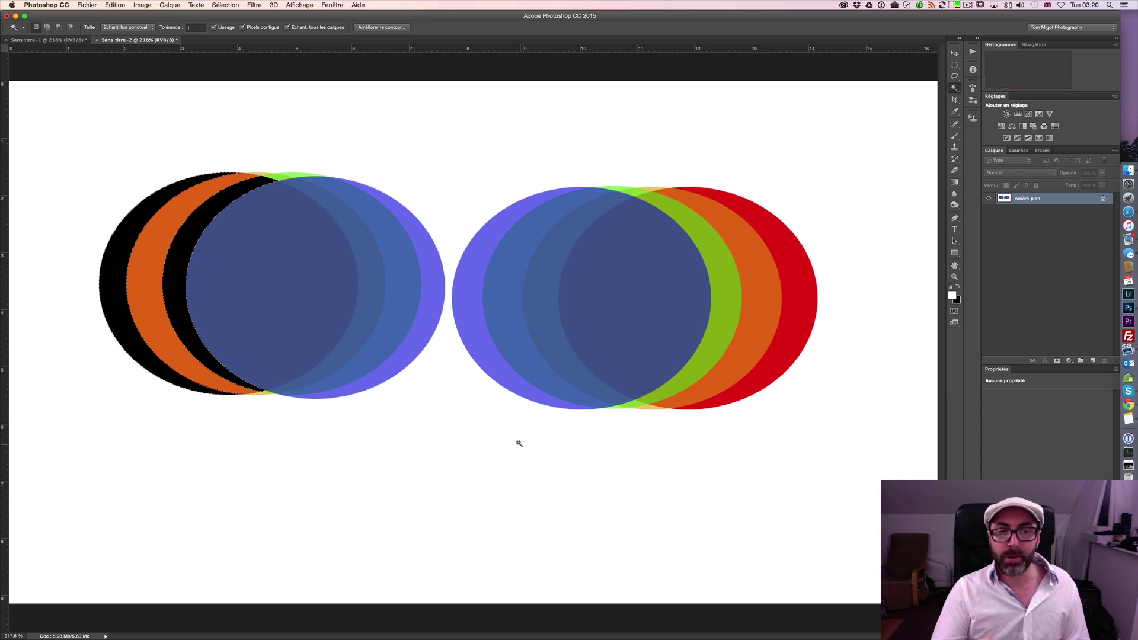
pyautogui.press('super+z')
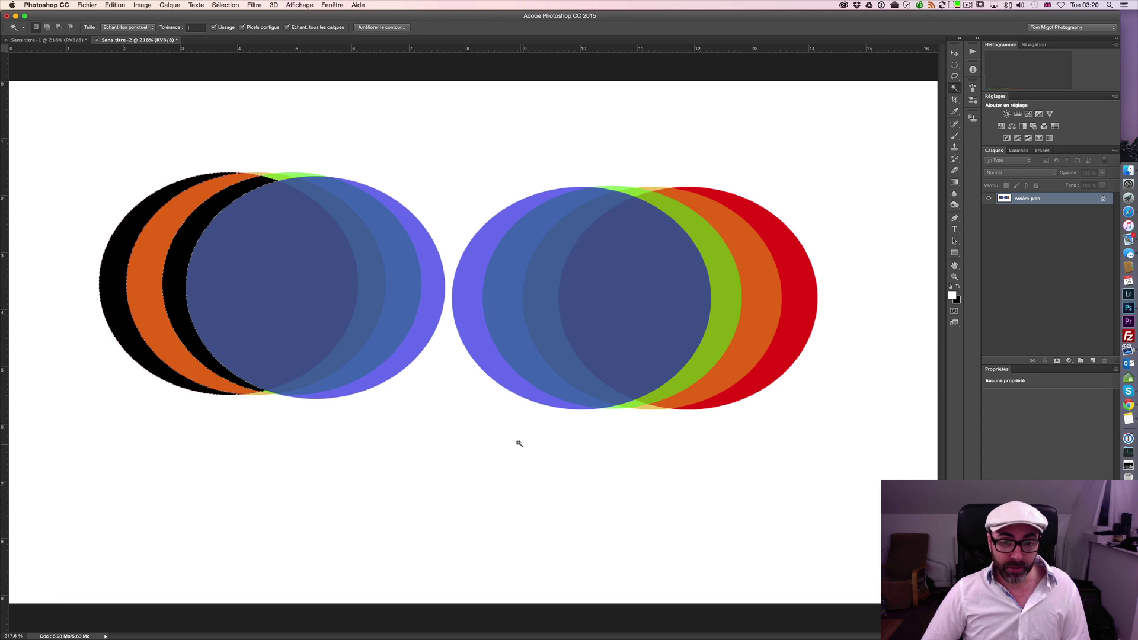
pyautogui.click(115, 4)
pyautogui.moveTo(103, 7)
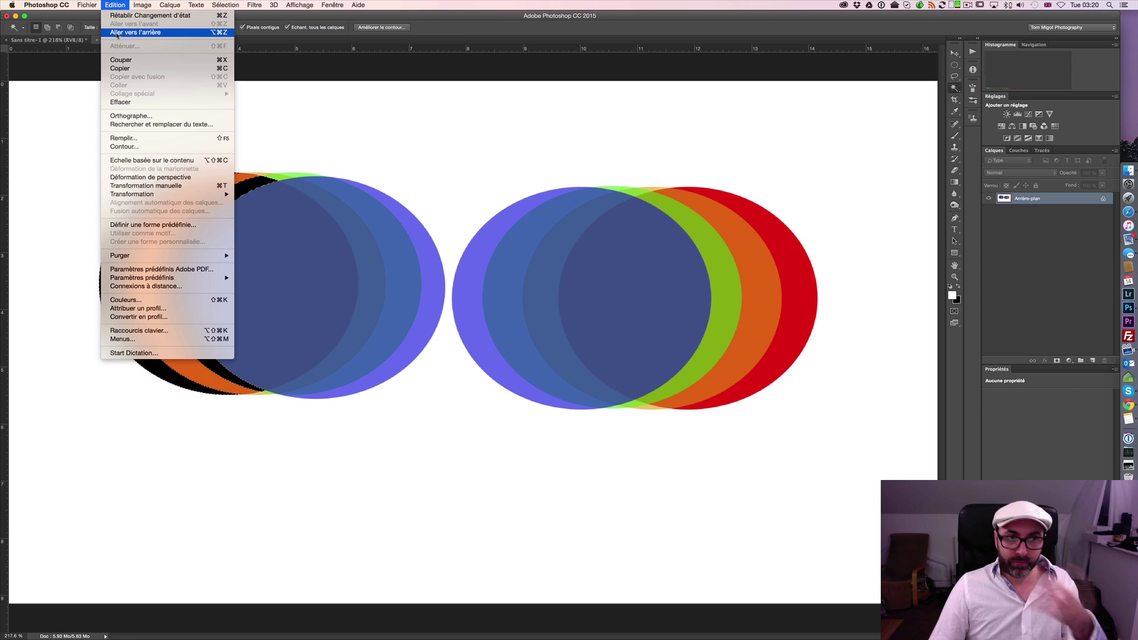
pyautogui.click(117, 32)
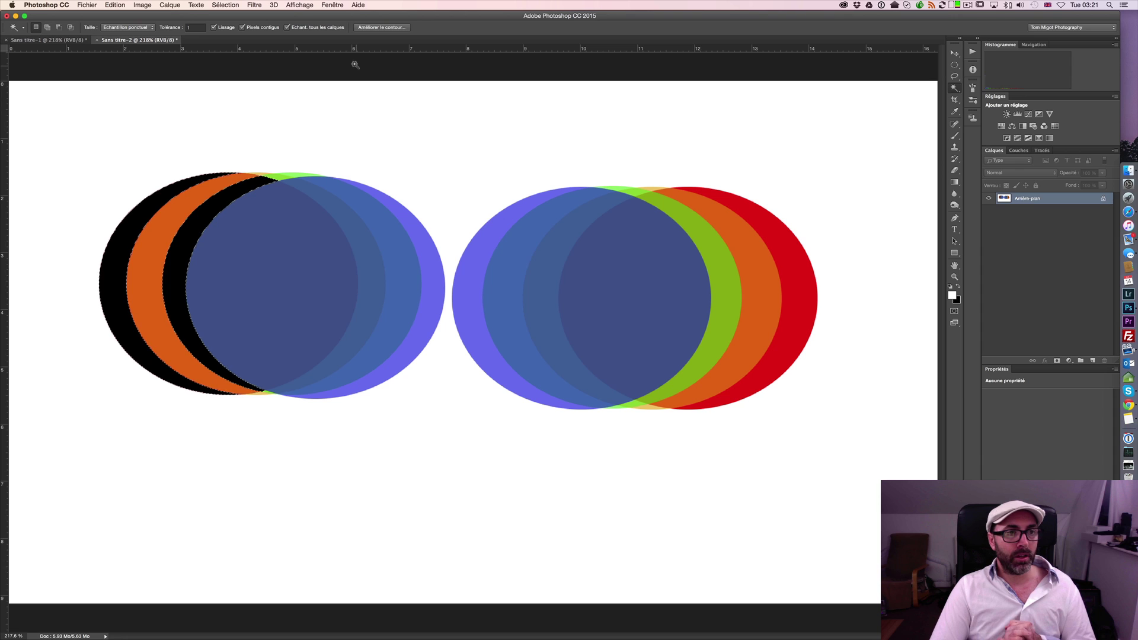
# Switch to the Tipeee creator page in Safari, enlarge its window, and examine the presentation and rewards sections.
pyautogui.press('super+Tab')
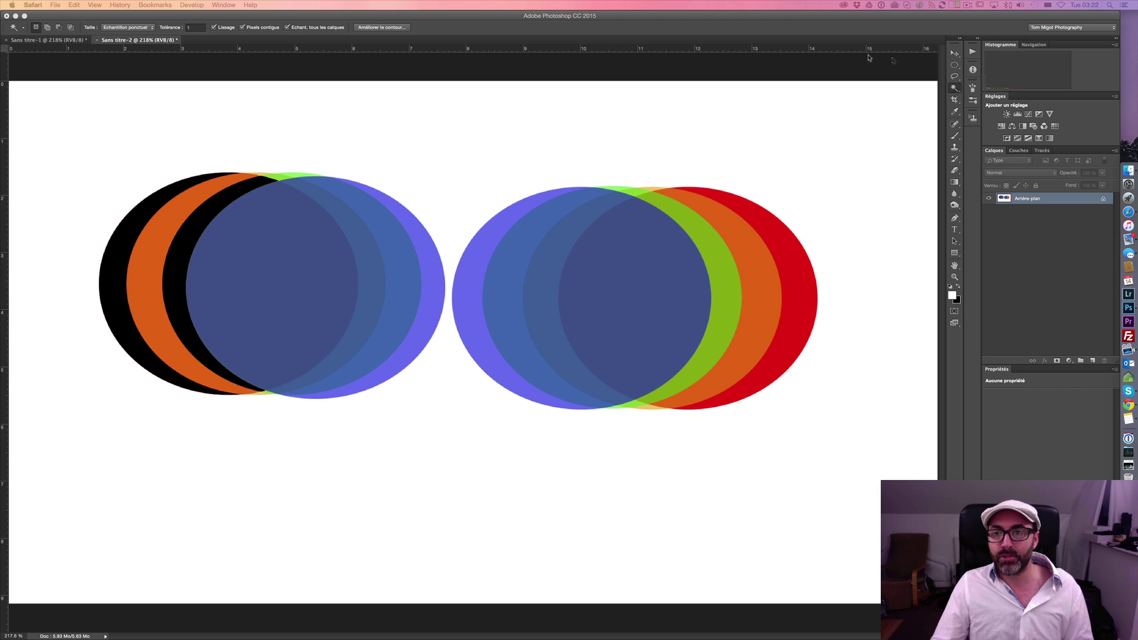
pyautogui.click(954, 89)
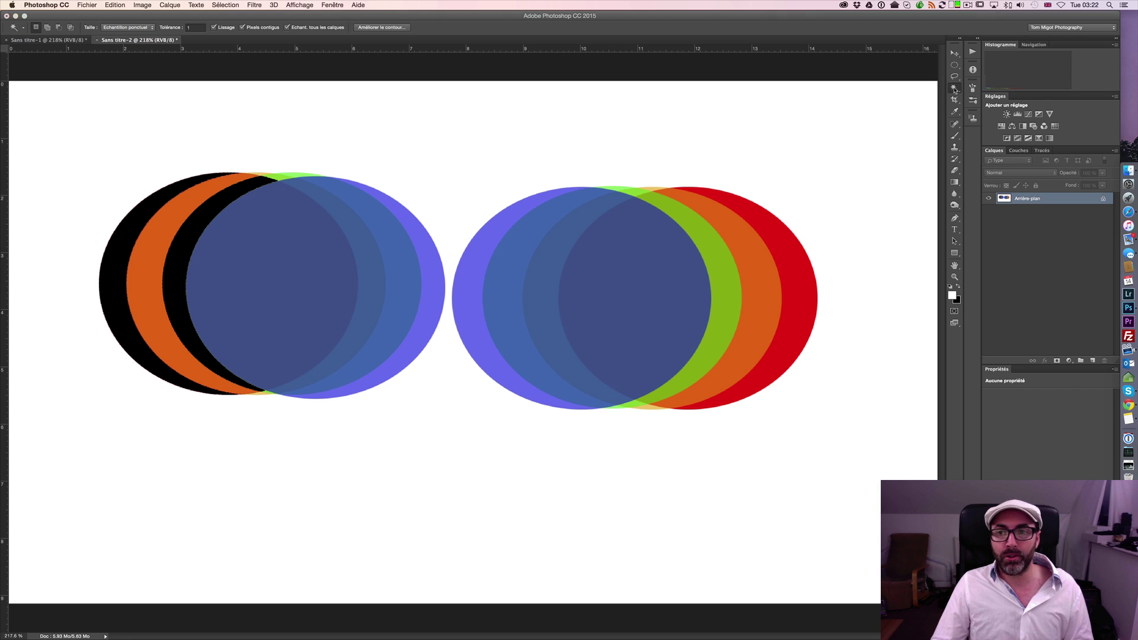
pyautogui.click(1005, 94)
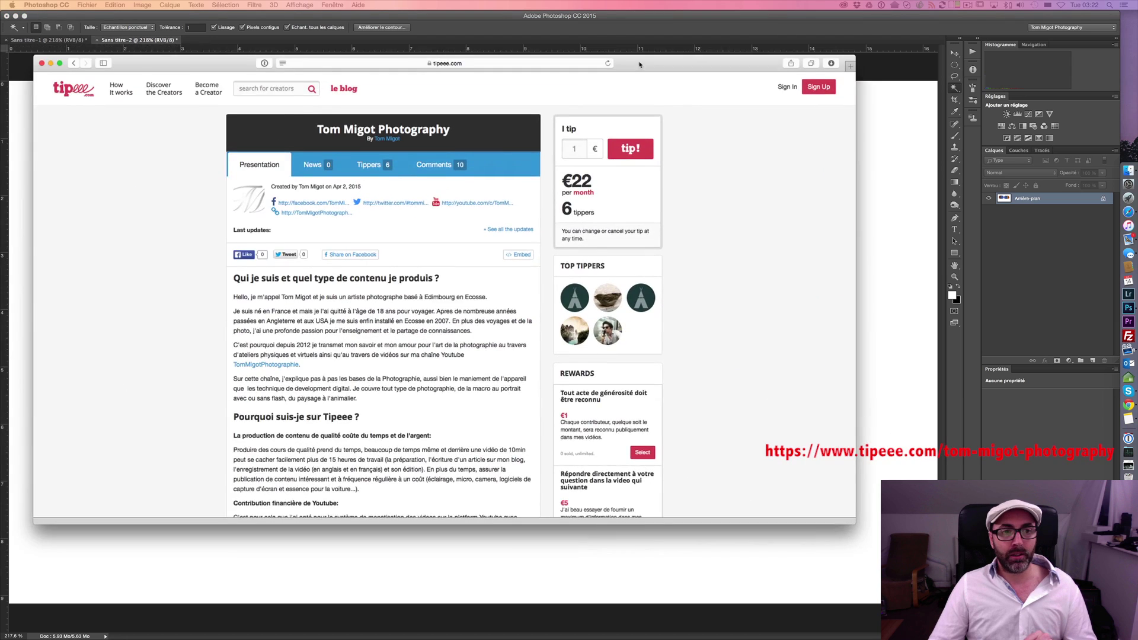
pyautogui.moveTo(639, 64); pyautogui.dragTo(631, 23)
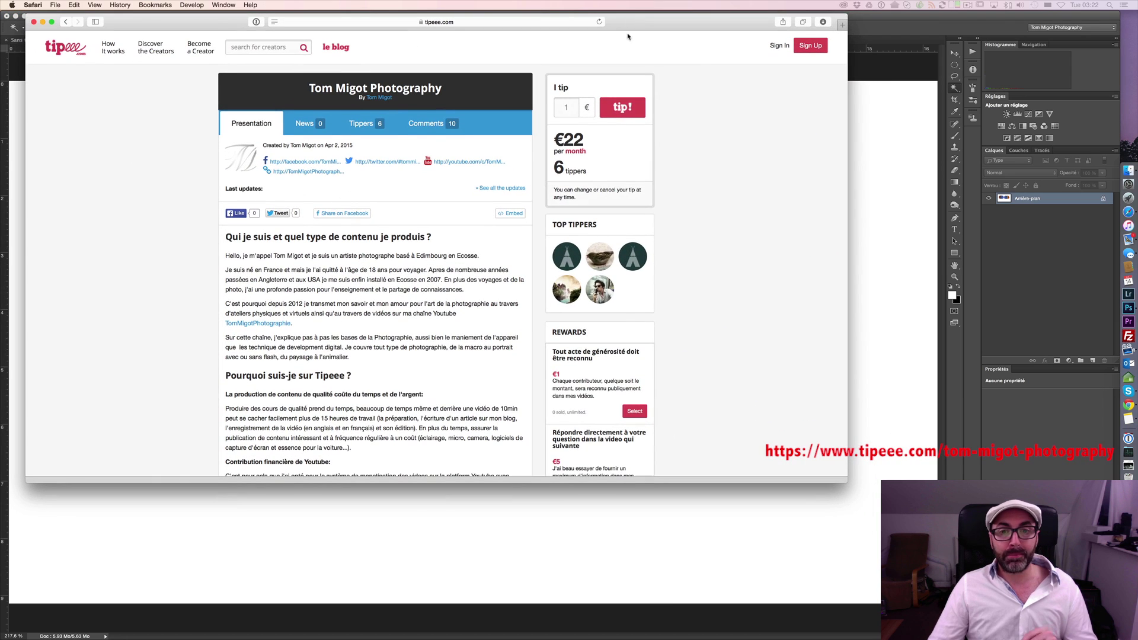
pyautogui.moveTo(847, 481); pyautogui.dragTo(989, 605)
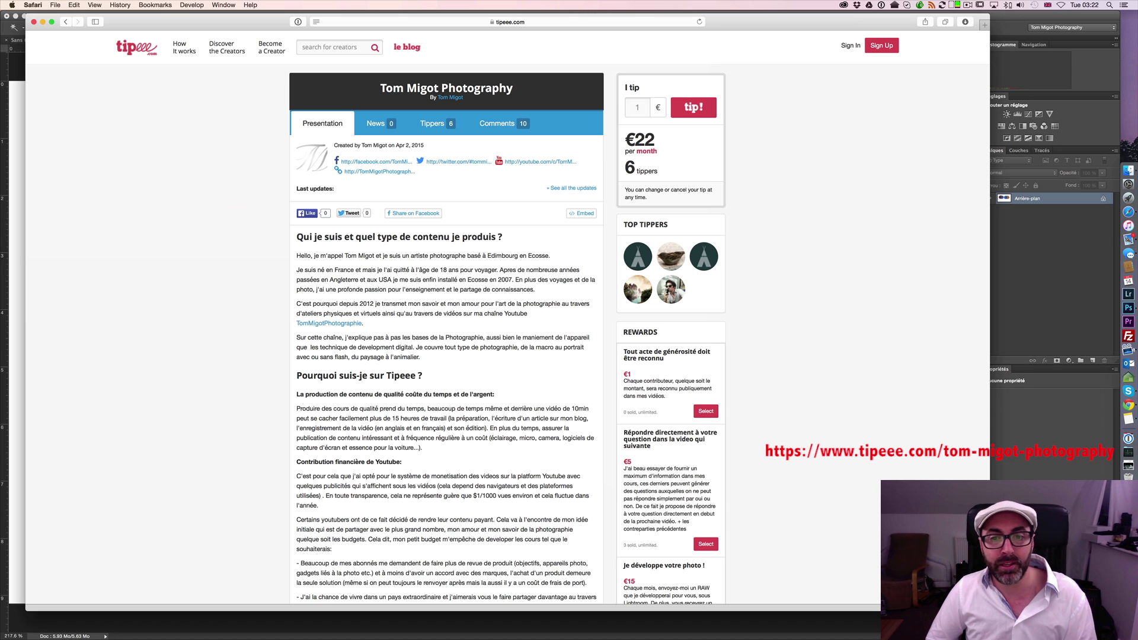
pyautogui.scroll(-3, 805, 359)
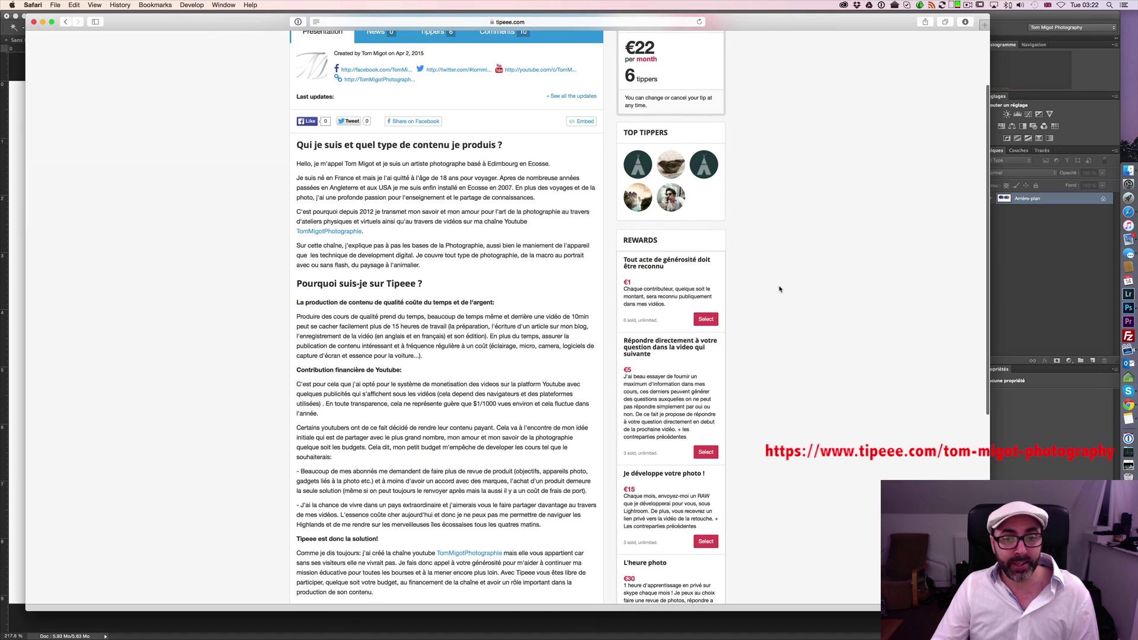
pyautogui.scroll(-3, 781, 291)
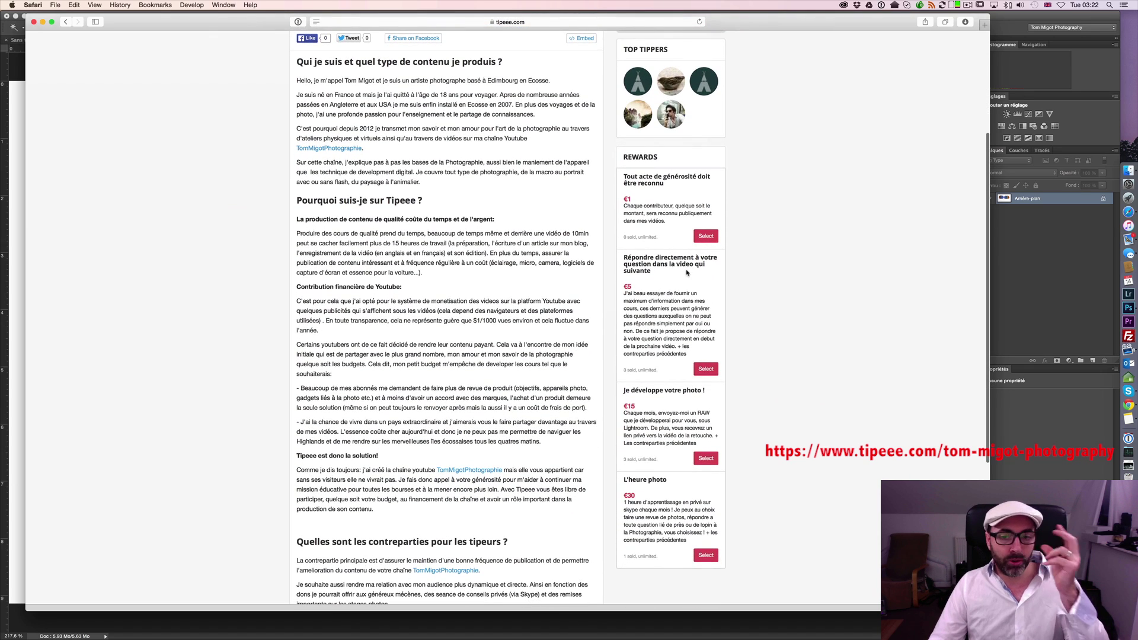